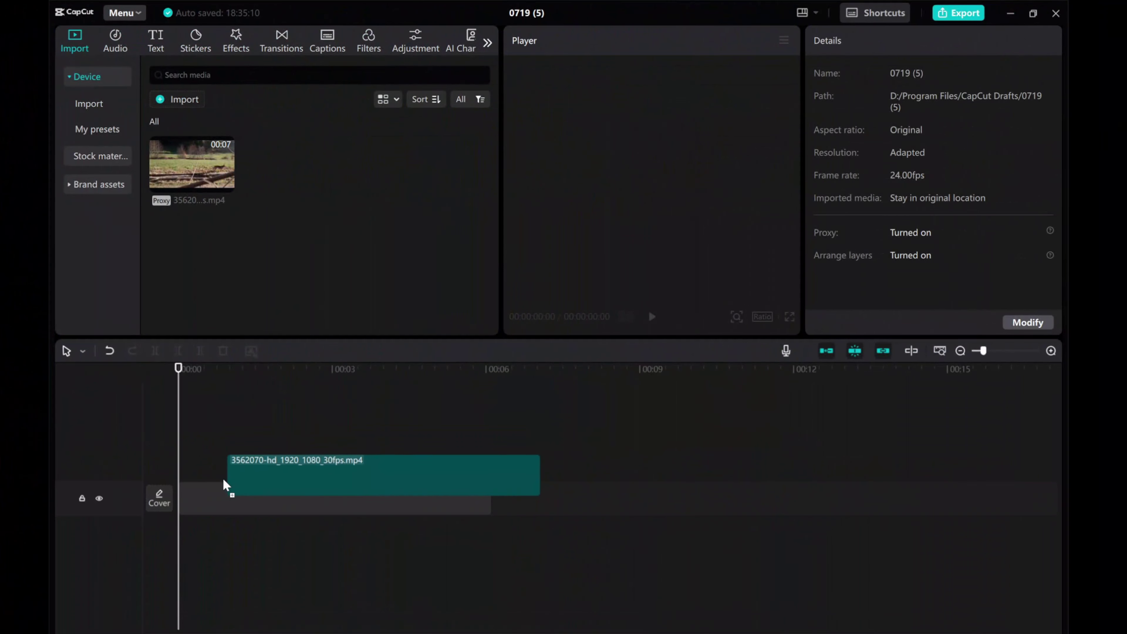
Step: Preview the clip, then copy and paste it onto a new track above the original, starting at 00:00
left_click(652, 317)
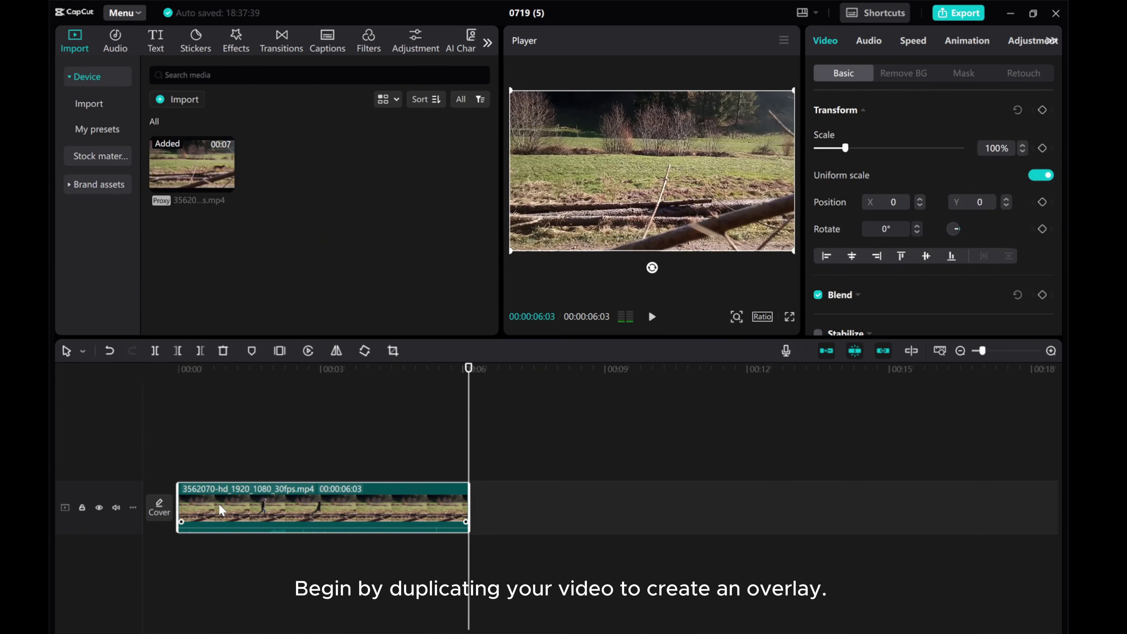
right_click(209, 509)
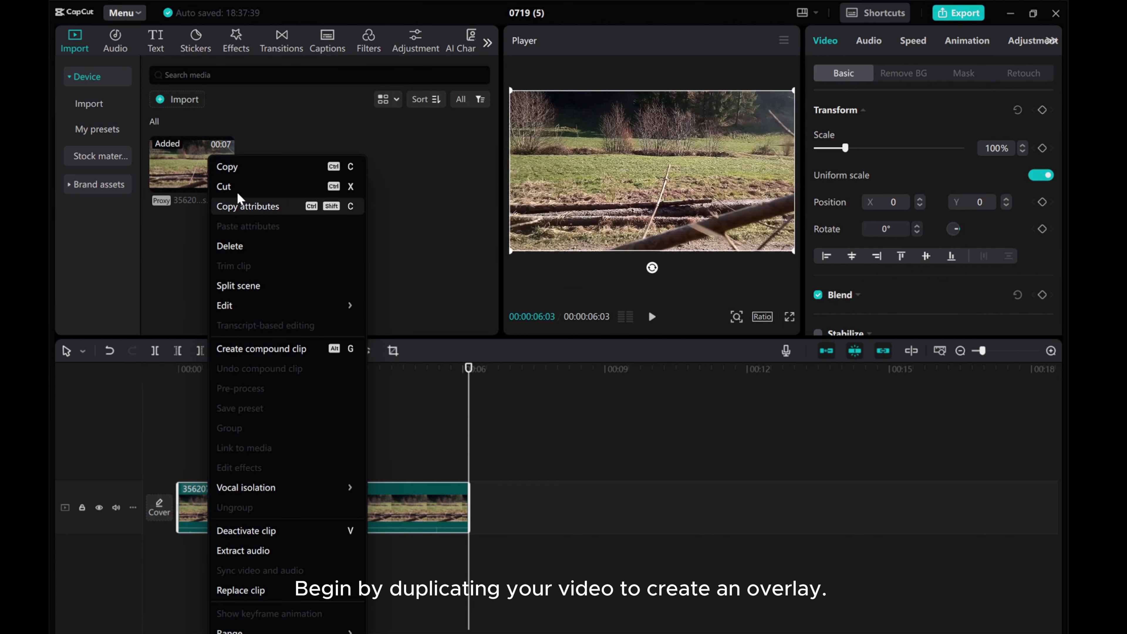
left_click(227, 168)
right_click(185, 462)
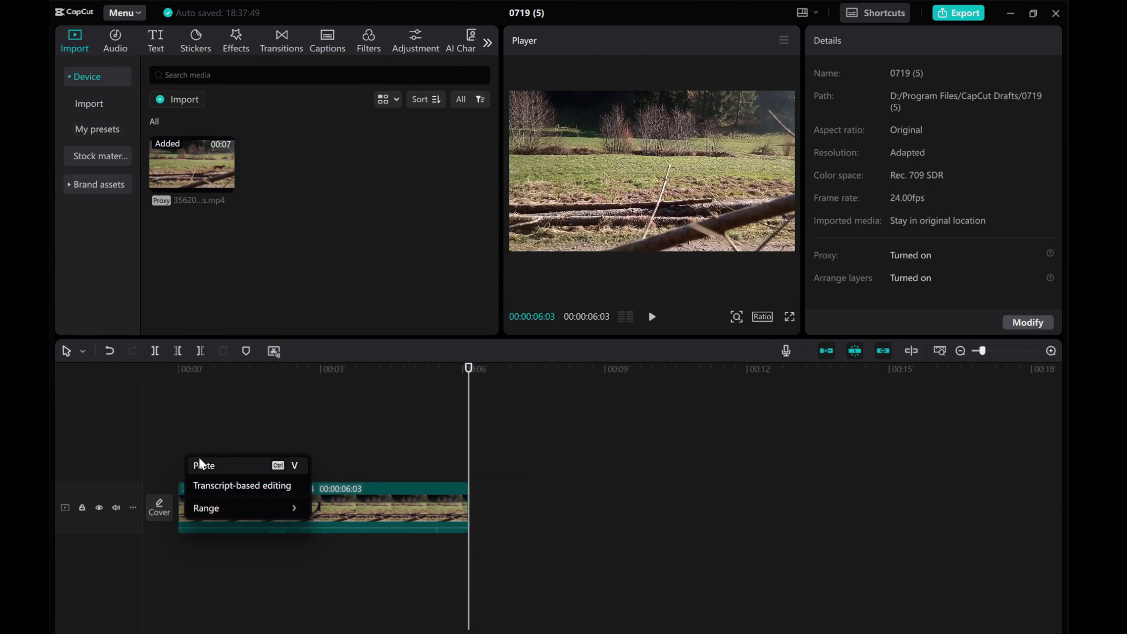
left_click(207, 468)
left_click_drag(508, 467, 239, 449)
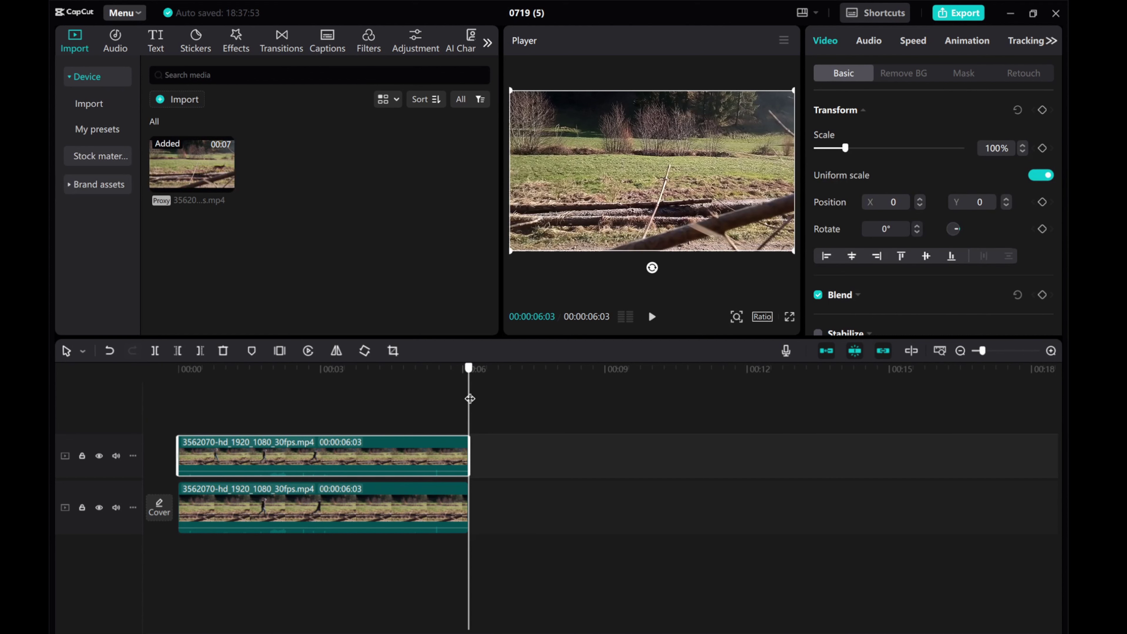
Step: Apply Remove BG Auto removal to the overlay clip so only the person remains
left_click_drag(465, 399, 280, 399)
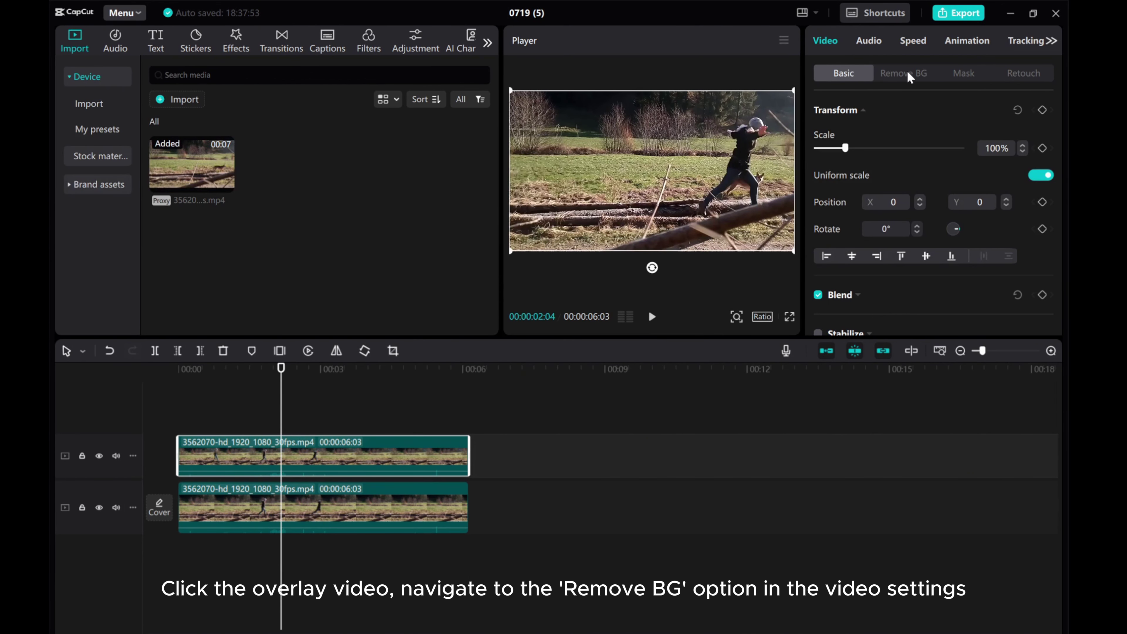
left_click(915, 73)
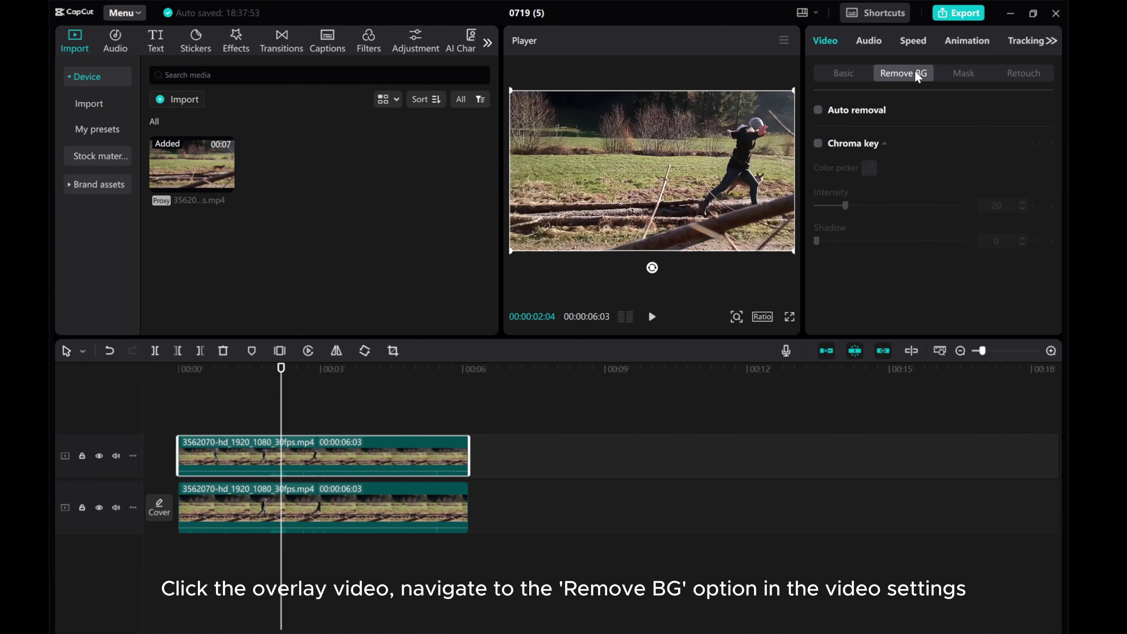
left_click(818, 111)
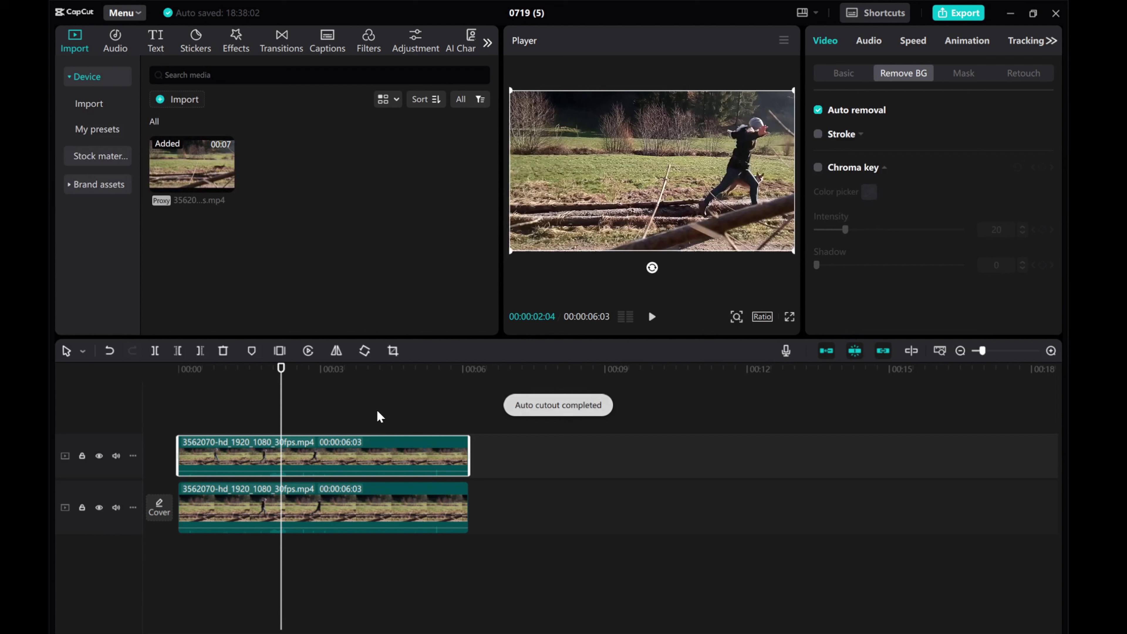
left_click_drag(283, 416, 135, 413)
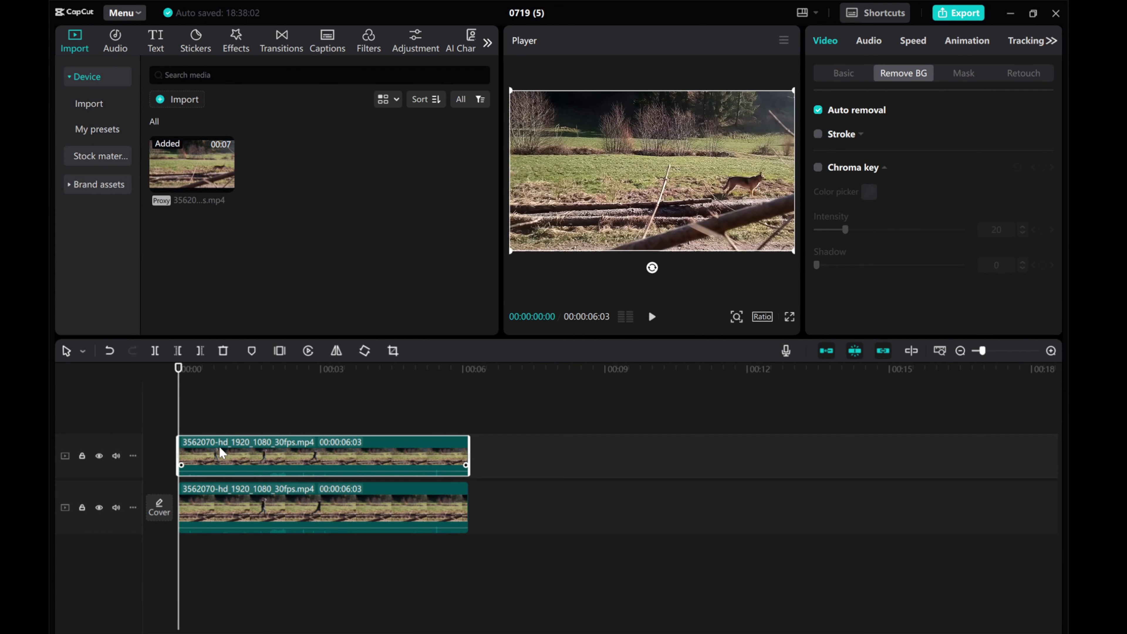
Step: Copy the background-removed overlay and paste two more copies onto new tracks
right_click(223, 453)
left_click(243, 169)
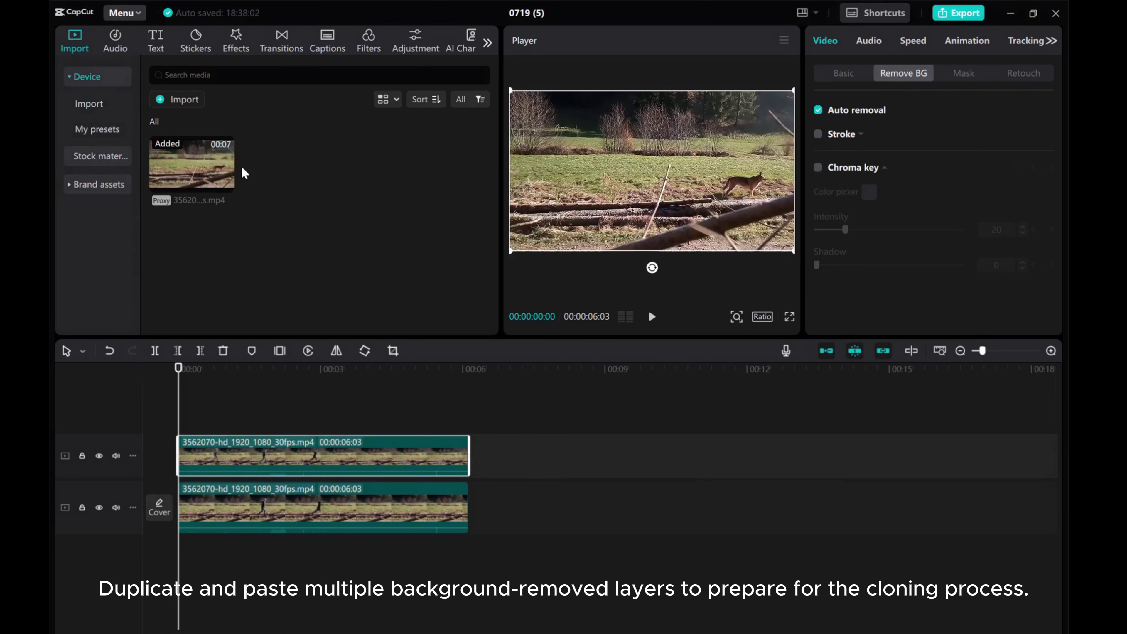
right_click(204, 414)
left_click(202, 421)
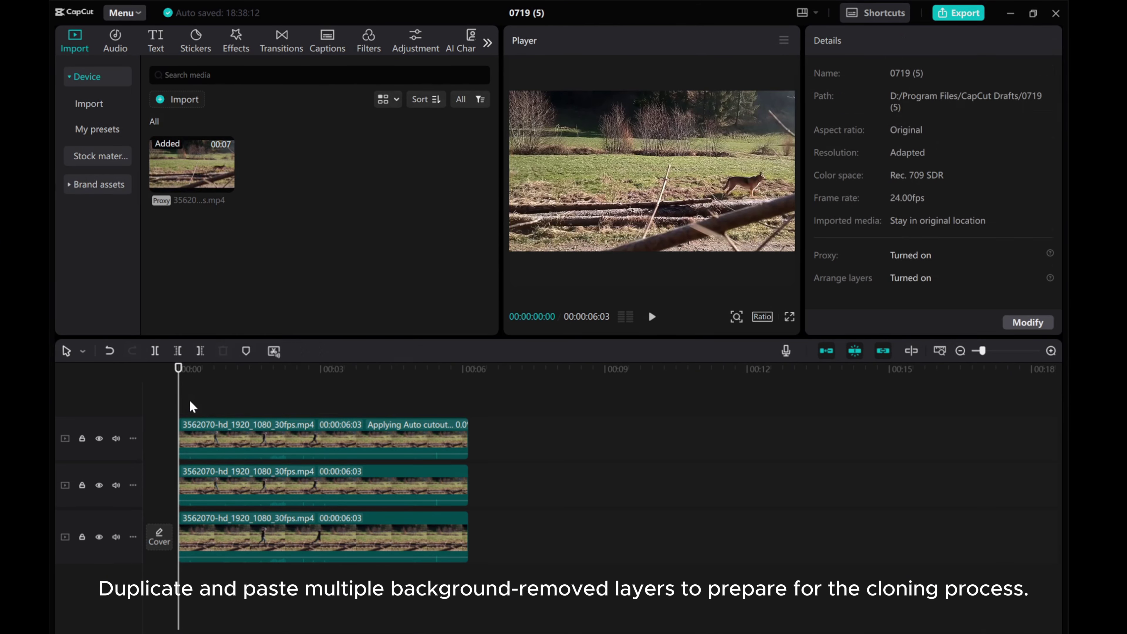
right_click(192, 406)
left_click(202, 412)
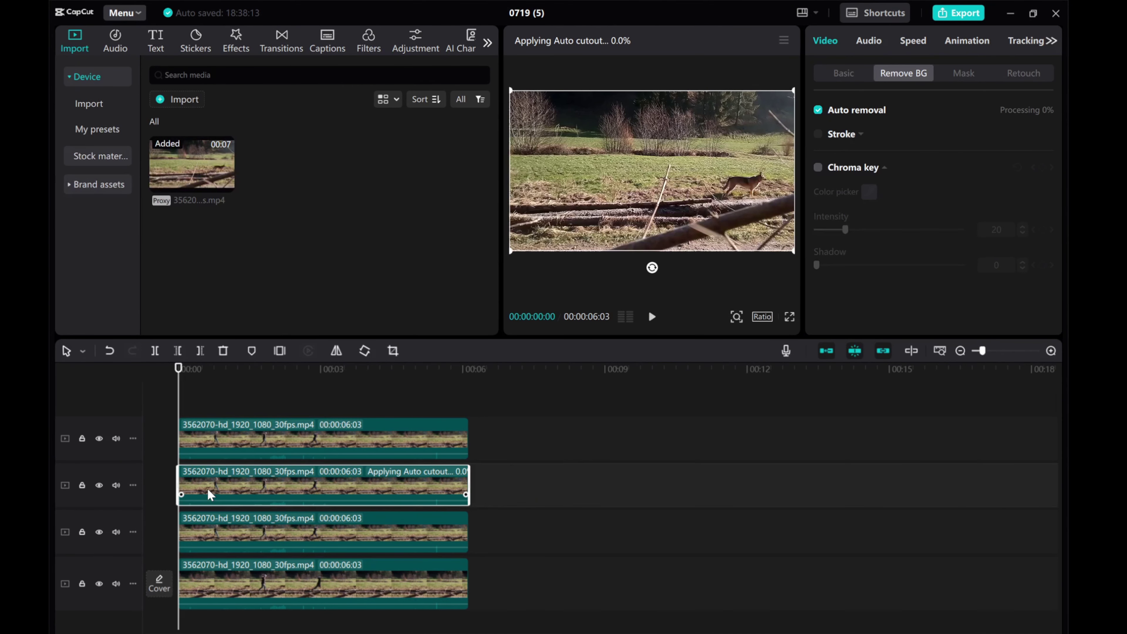
Step: Hide the top two overlay tracks, leaving the lowest overlay visible
left_click(195, 534)
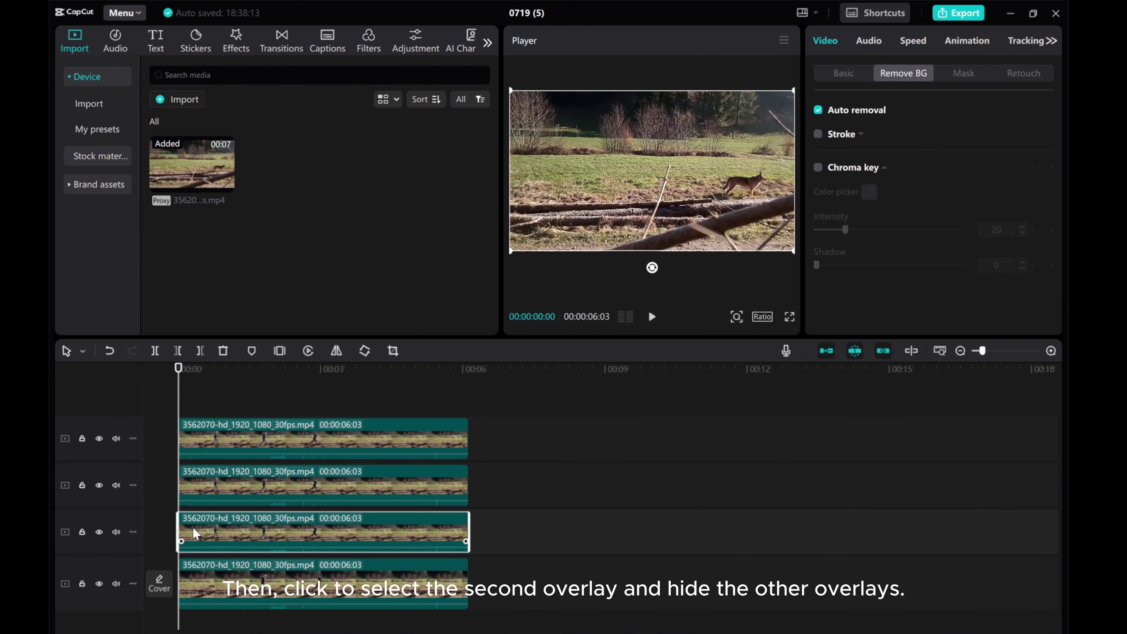
left_click(99, 485)
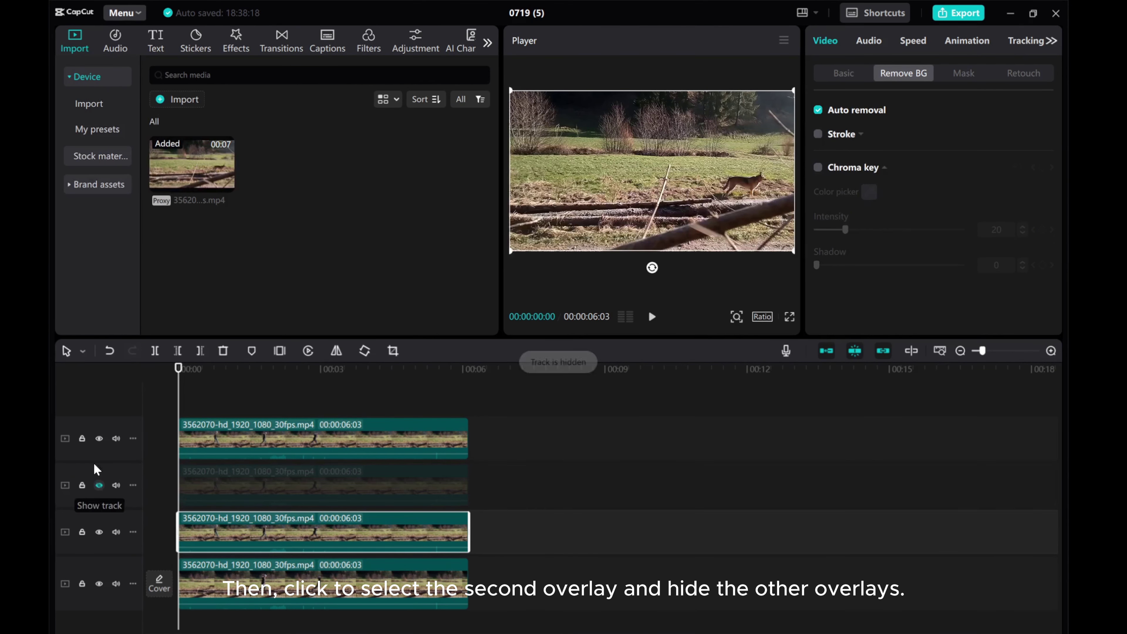
left_click(99, 438)
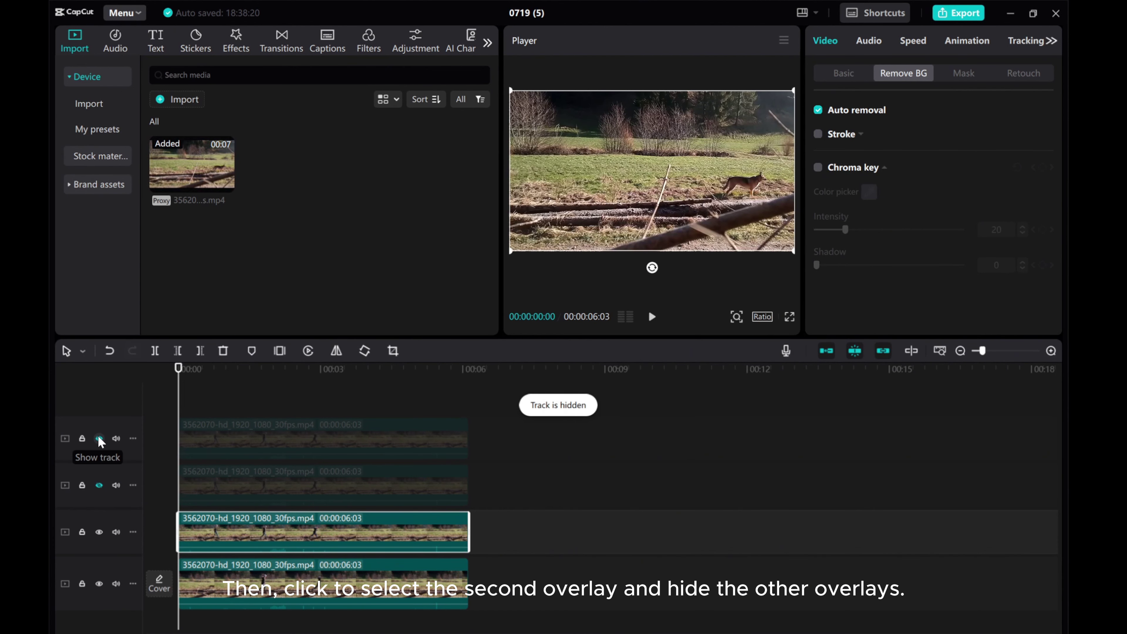
left_click_drag(178, 409, 229, 405)
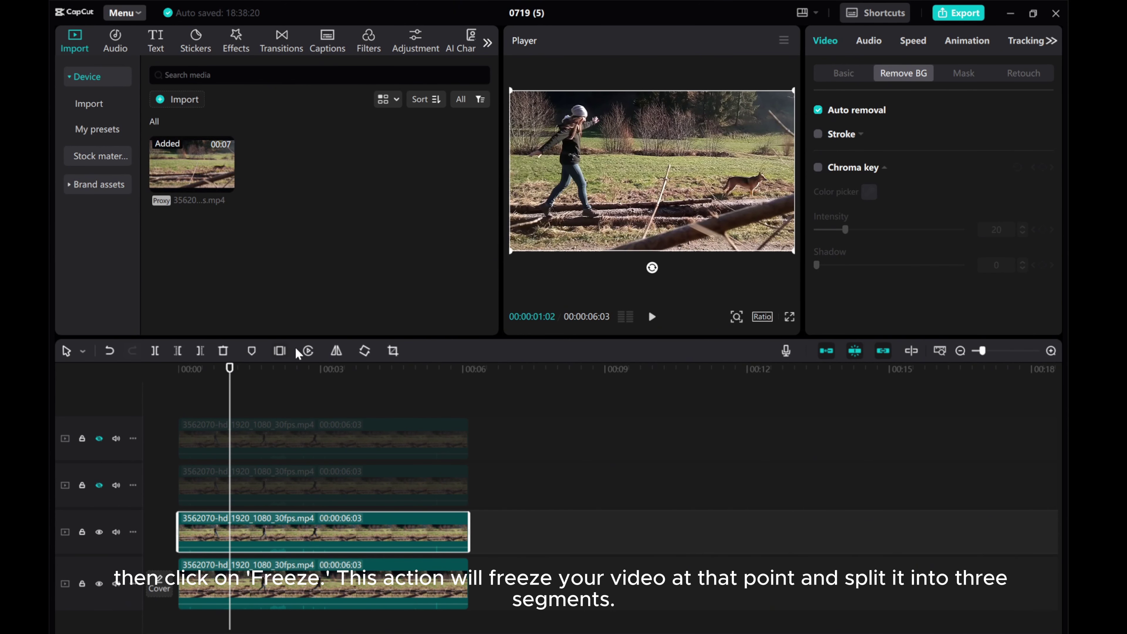
Step: Freeze the lowest overlay at 00:00:01:02, delete the leftover segments, and trim the freeze to start at 00:00
left_click(280, 351)
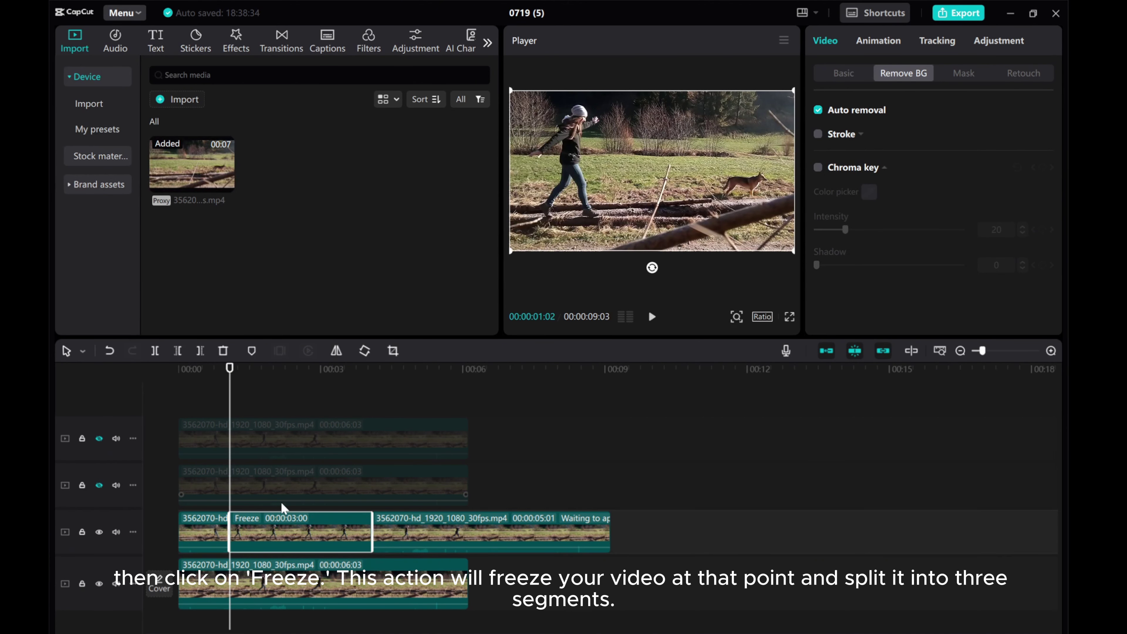
left_click(193, 535)
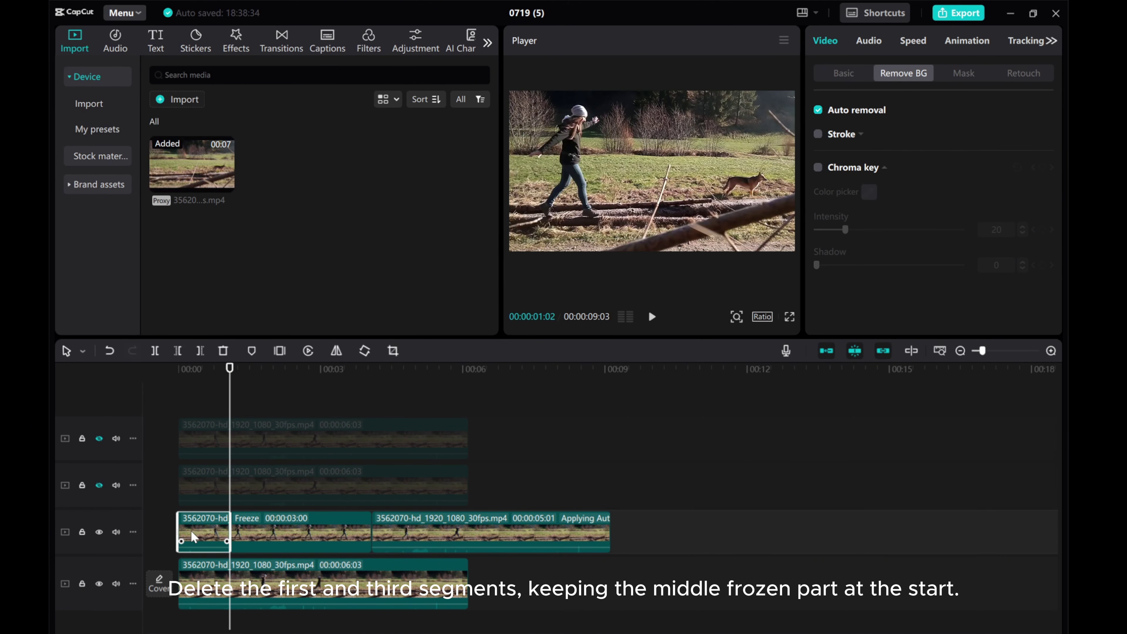
left_click(222, 351)
left_click(382, 529)
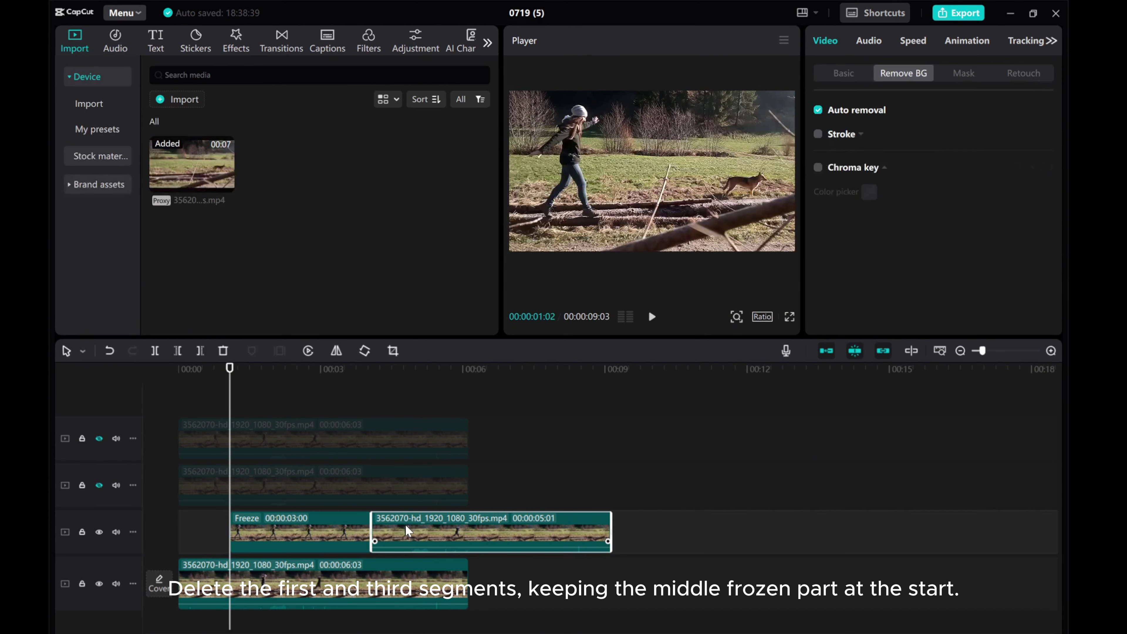
left_click(222, 351)
left_click_drag(282, 534, 230, 538)
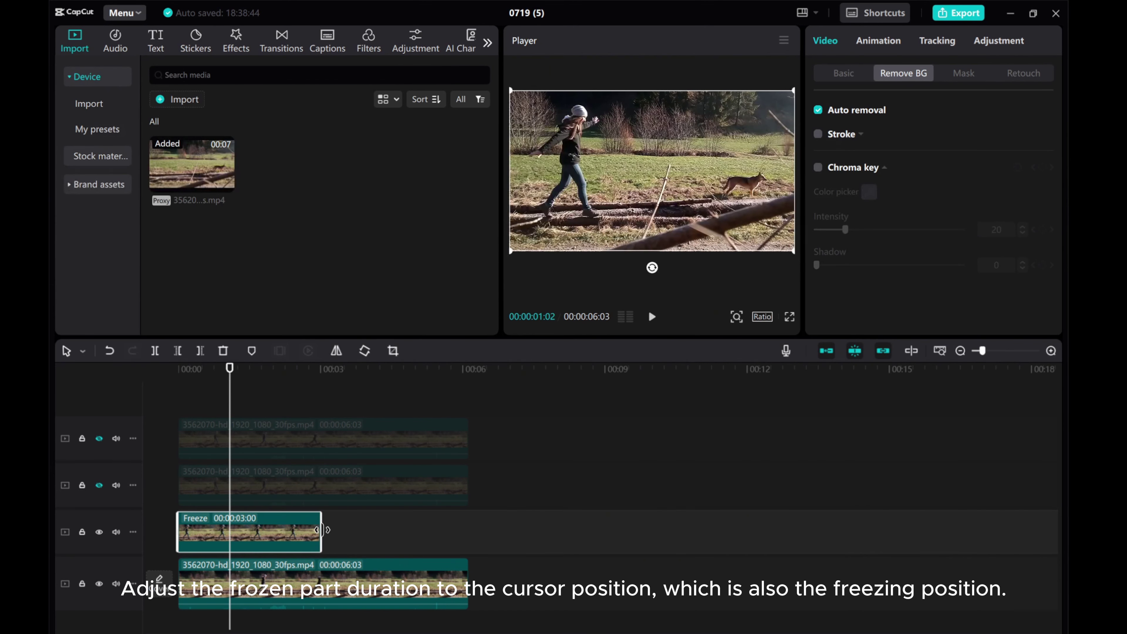
left_click_drag(322, 530, 228, 530)
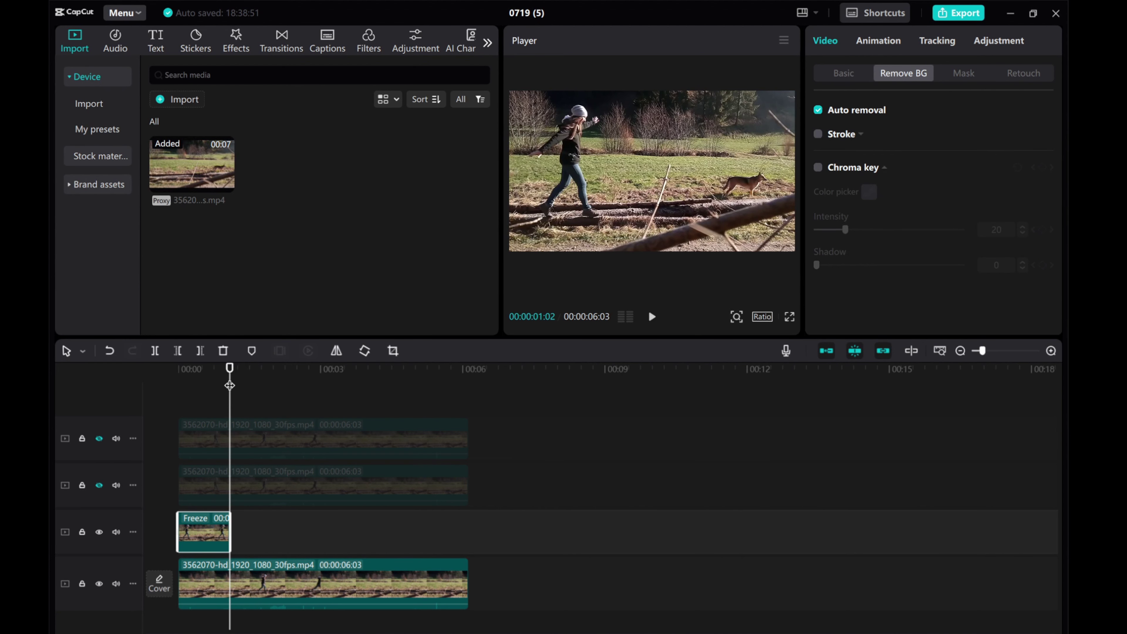
Step: Unhide the middle overlay and make it a freeze clip from 00:00 to 00:00:01:16
left_click(99, 485)
mouse_move(229, 398)
left_mouse_down()
mouse_move(259, 399)
mouse_move(228, 402)
mouse_move(249, 405)
mouse_move(251, 395)
left_mouse_up()
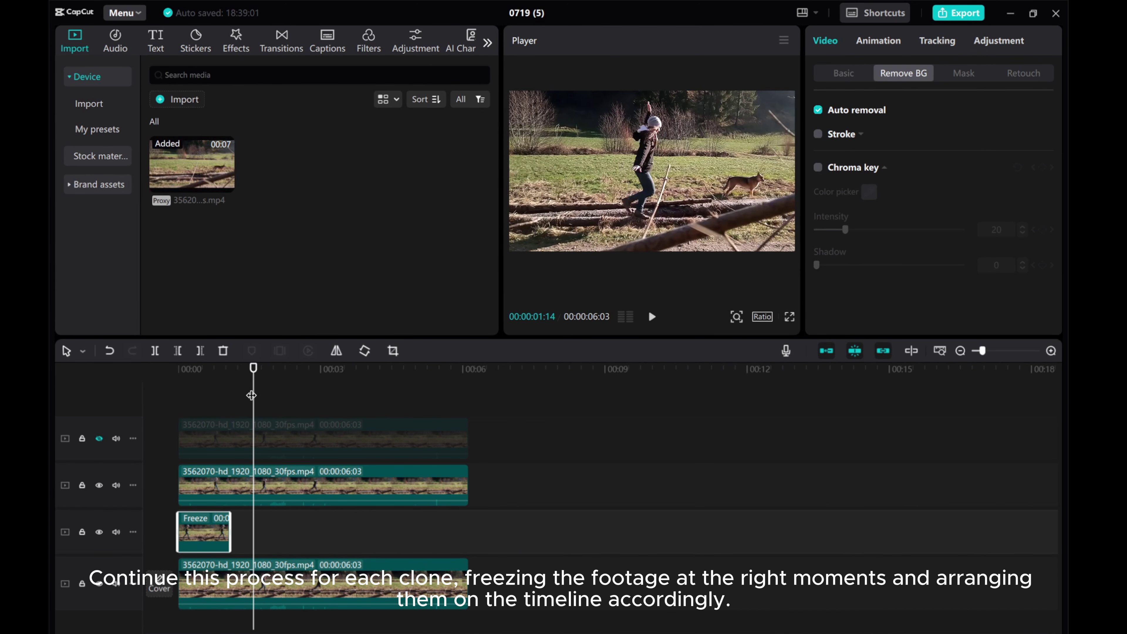
left_click(240, 486)
key("Right")
key("Right")
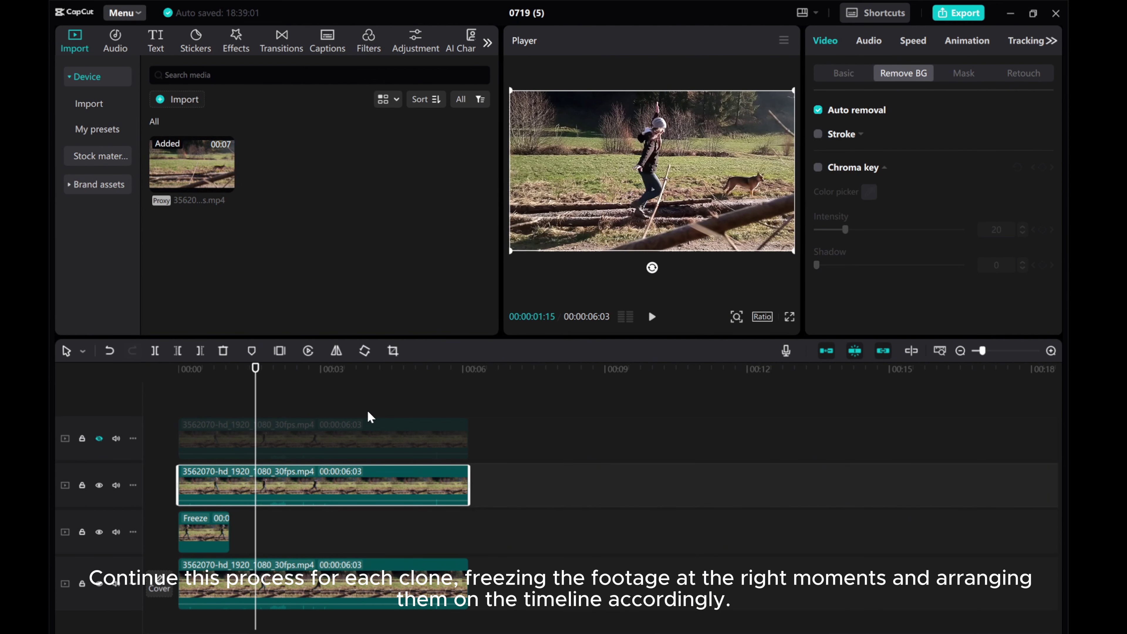
left_click(279, 351)
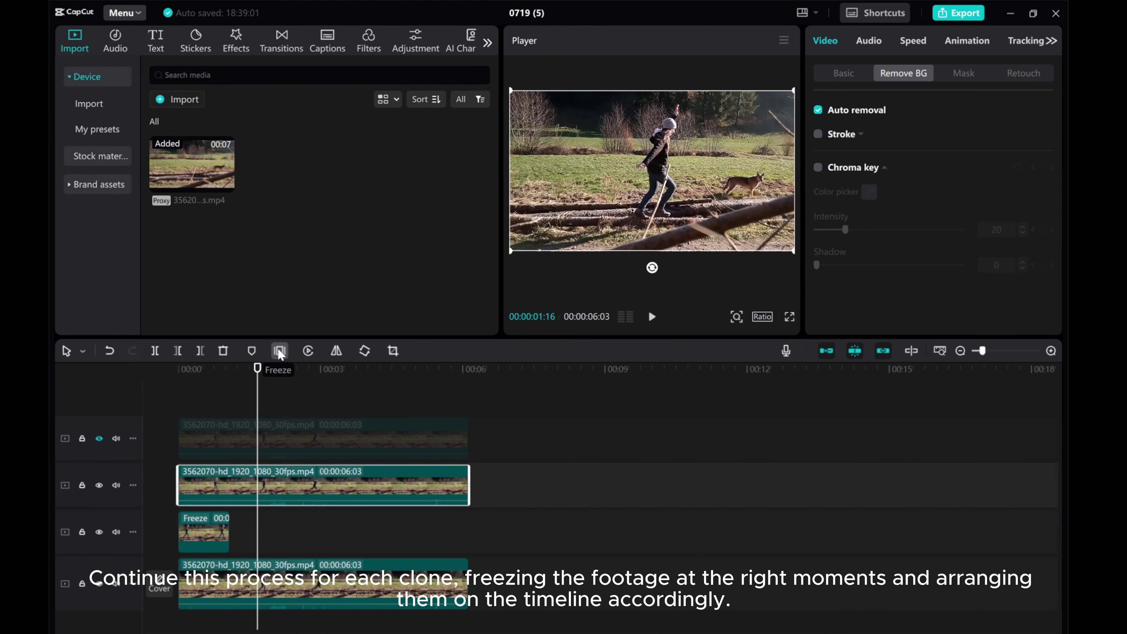
left_click(426, 496)
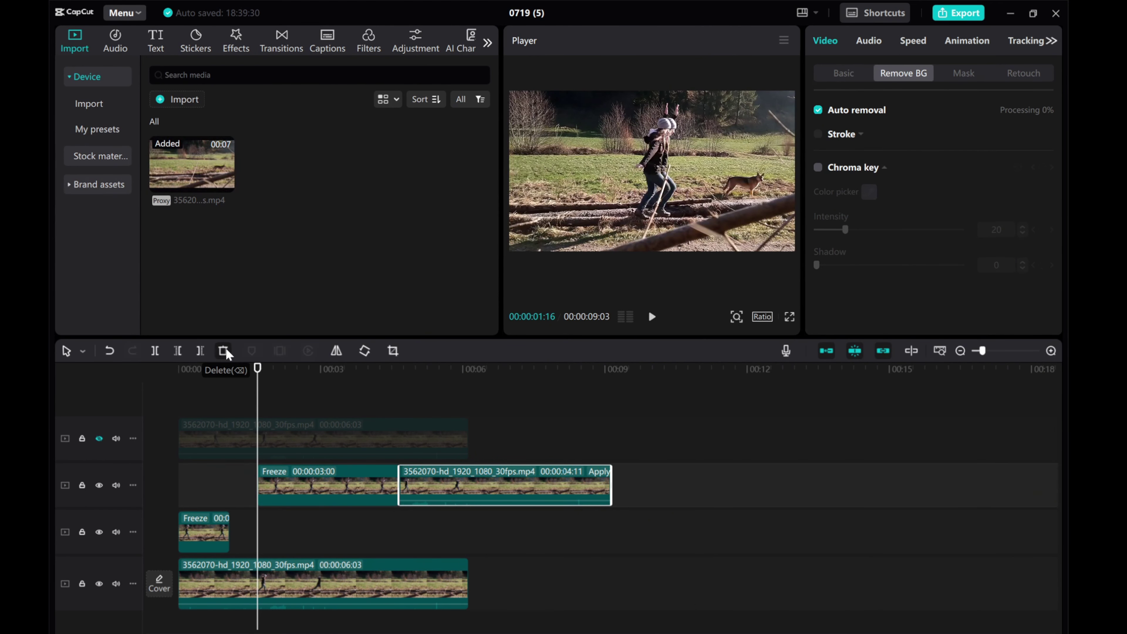
key("Delete")
left_click_drag(329, 486, 248, 486)
left_click_drag(319, 484, 257, 485)
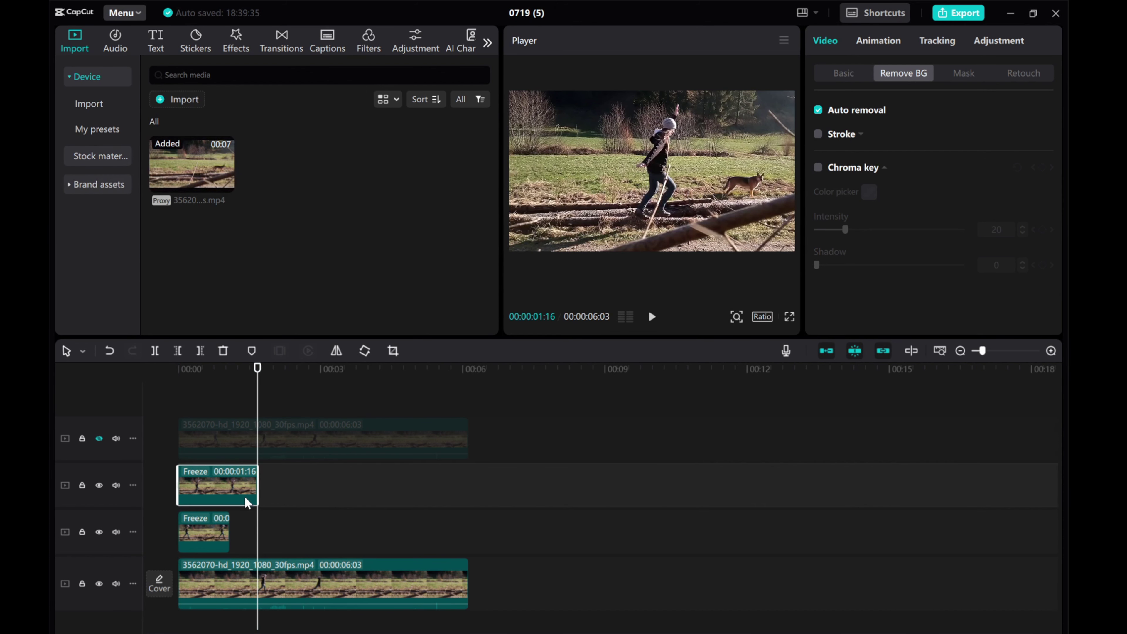
Step: Unhide the top overlay and make it a freeze clip from 00:00 to 00:00:02:03
left_click(99, 438)
left_click(275, 405)
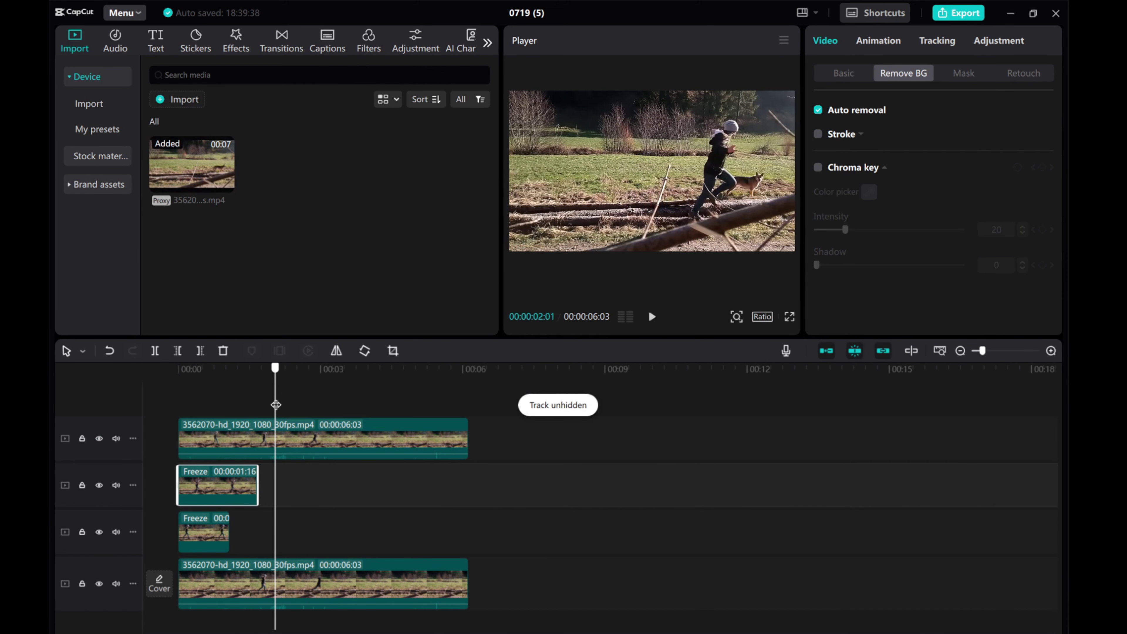
left_click_drag(275, 404, 279, 405)
left_click(306, 438)
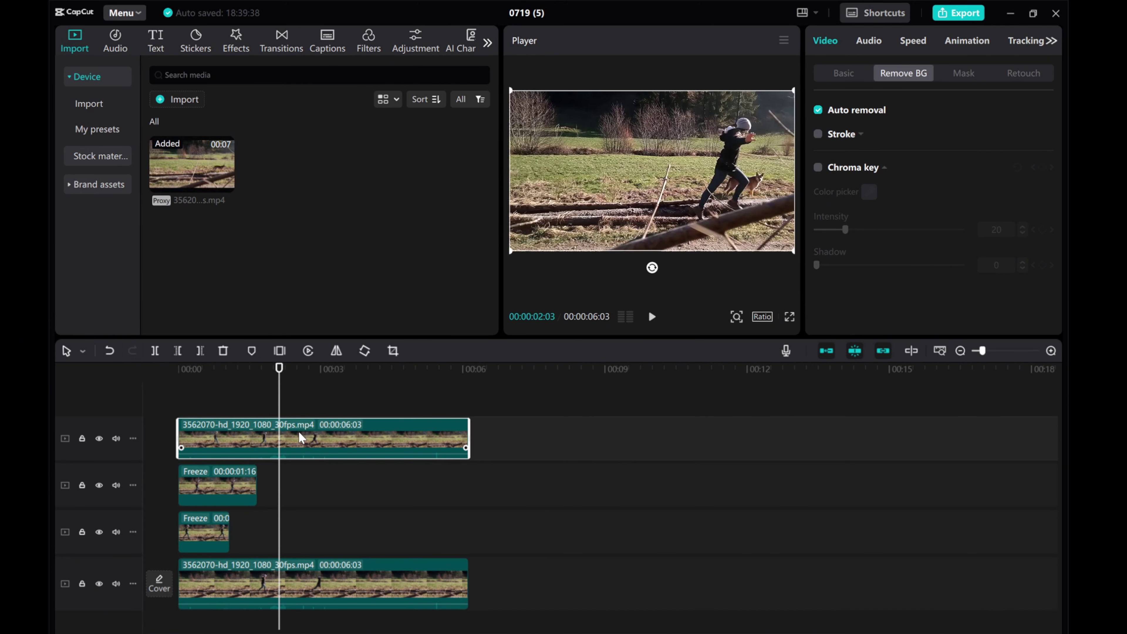
left_click(280, 352)
left_click(239, 438)
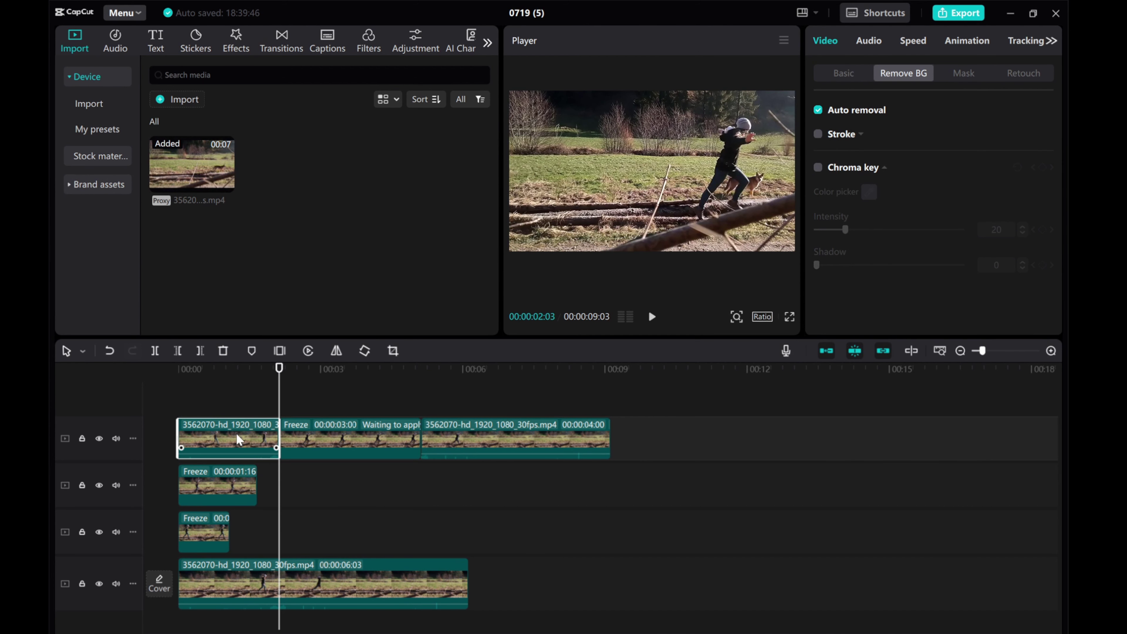
left_click(223, 350)
left_click(223, 351)
left_click_drag(336, 439, 234, 441)
left_click_drag(321, 434, 280, 434)
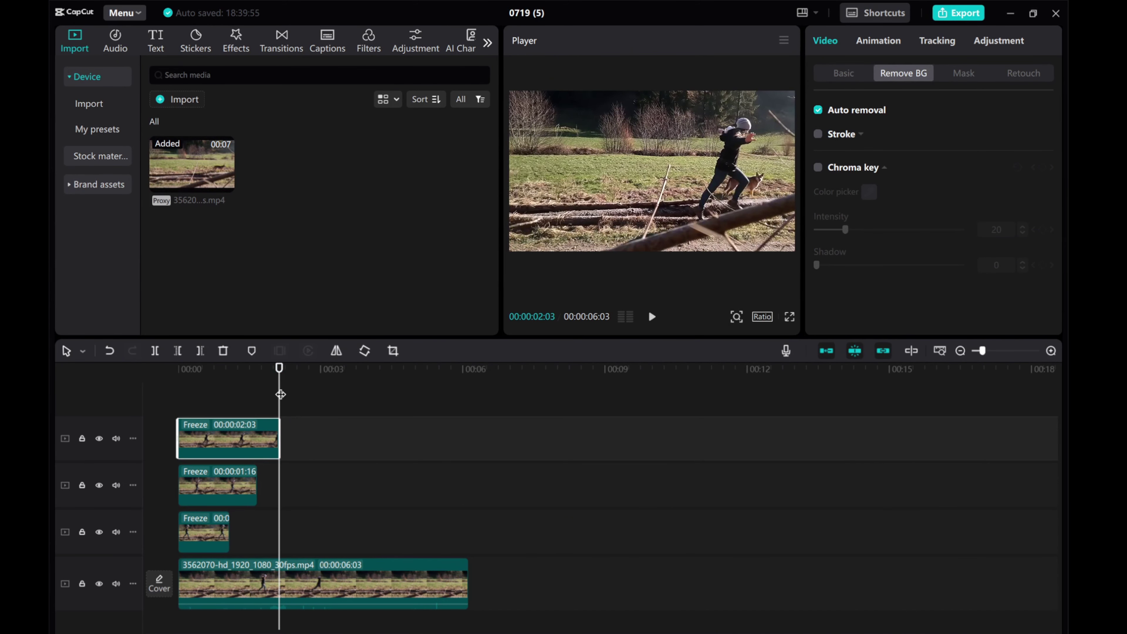
left_click_drag(279, 368, 148, 394)
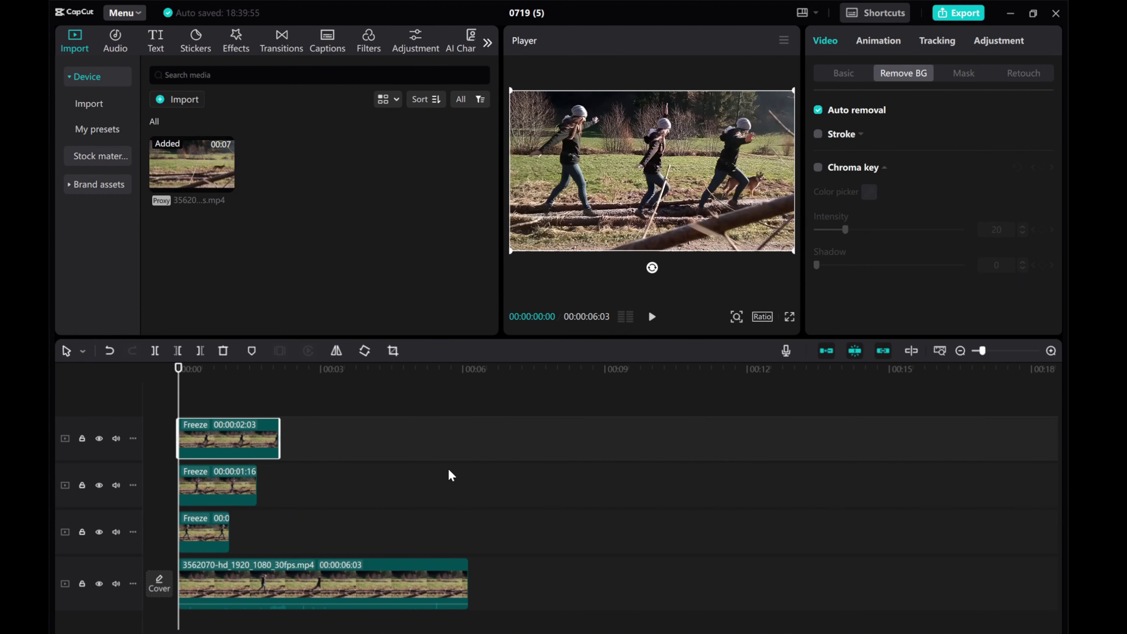
scroll(451, 475, "down", 1)
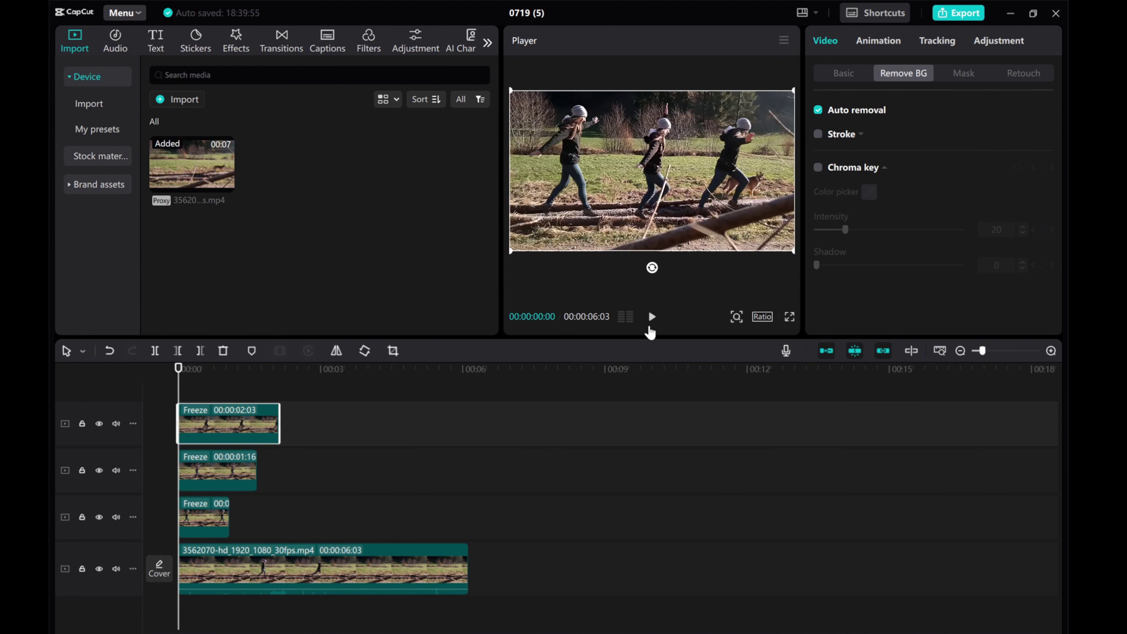
left_click(652, 318)
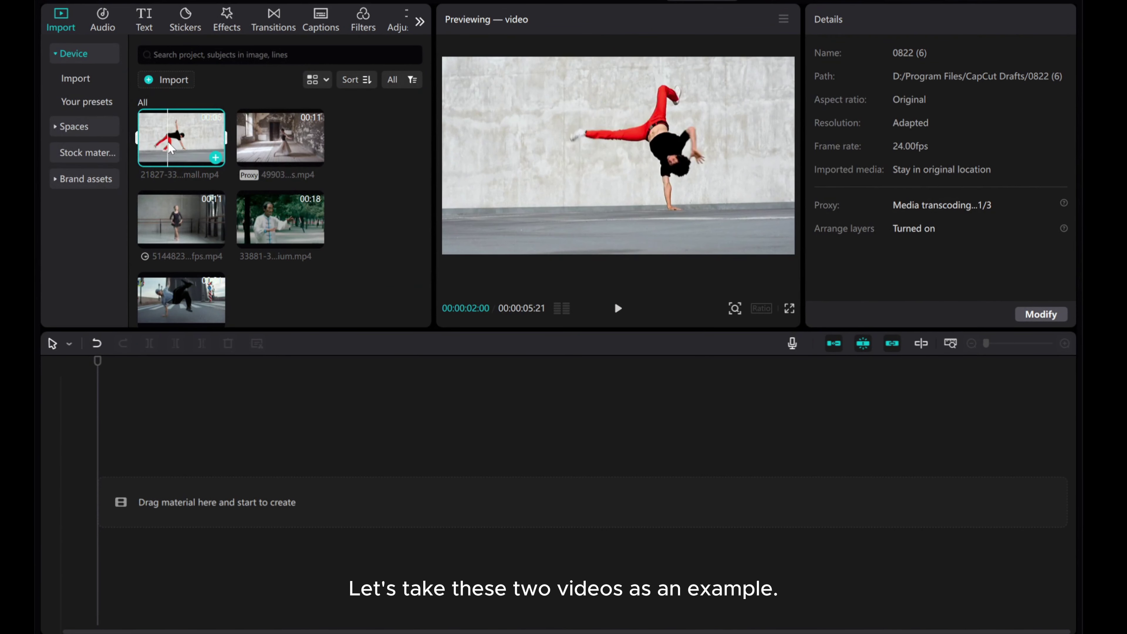
Step: Place the red-pants dancer video and the street breakdance video back to back on the timeline
left_click(173, 303)
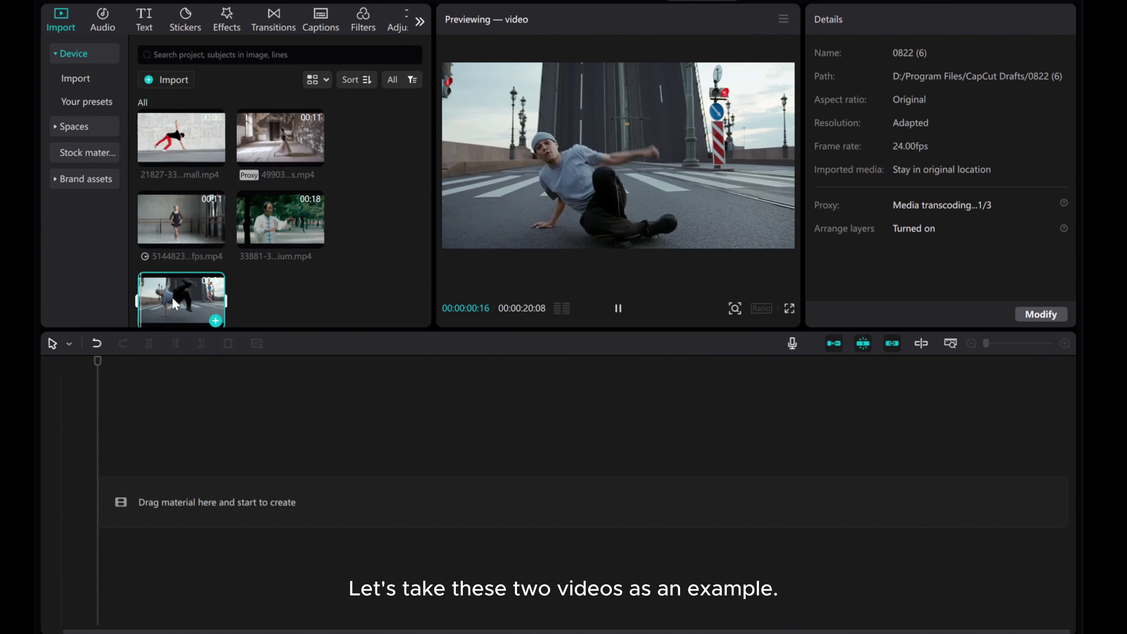
left_click_drag(164, 149, 175, 498)
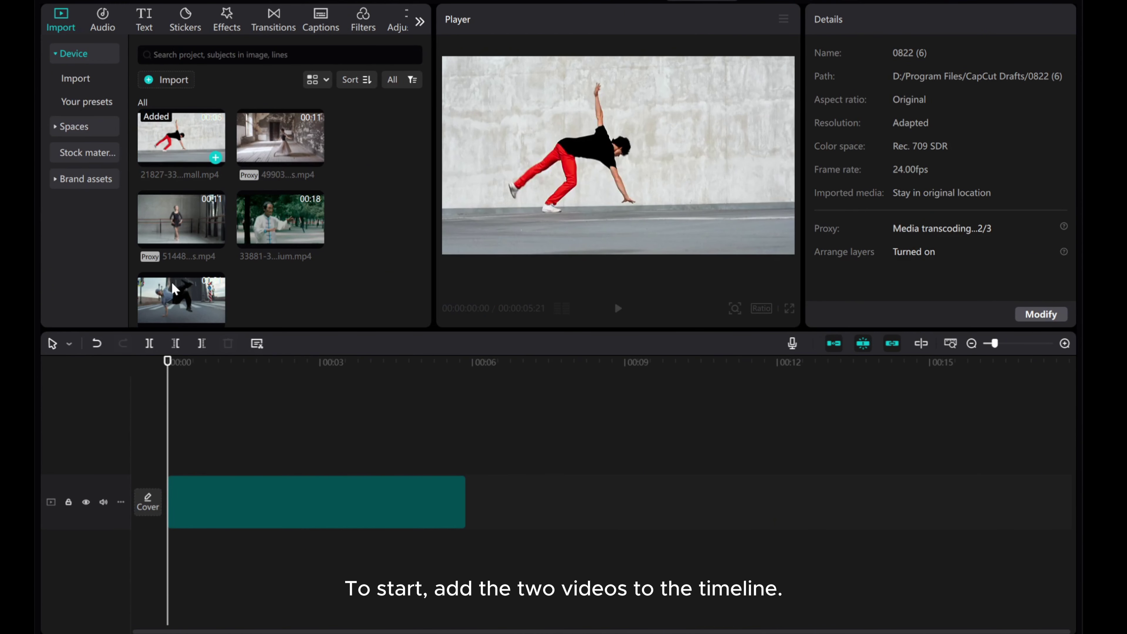
left_click_drag(170, 301, 478, 506)
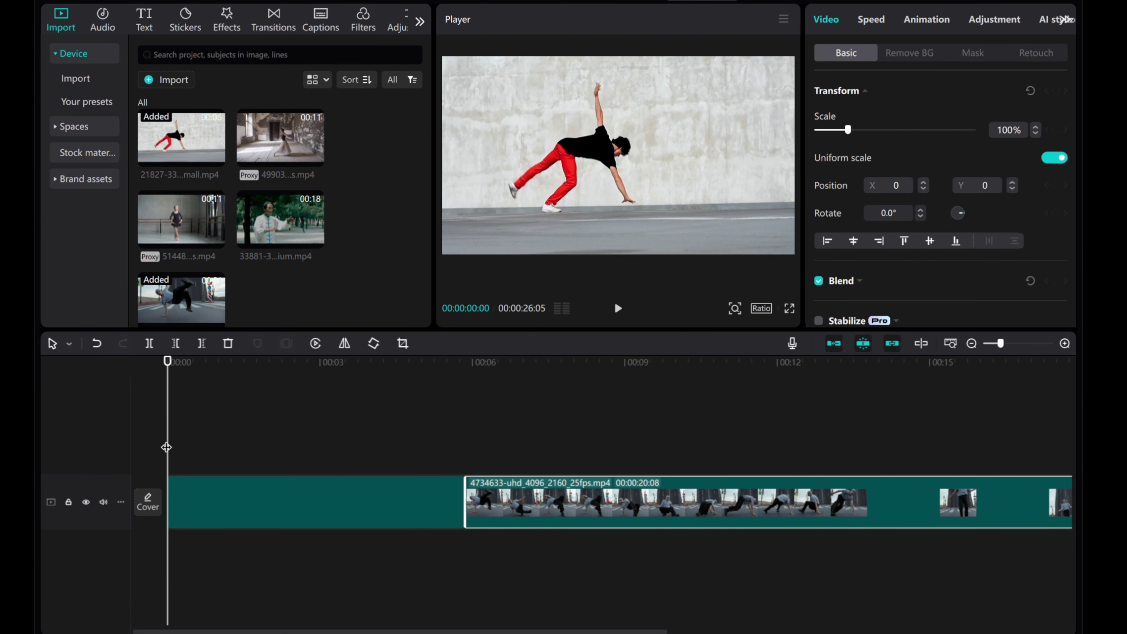
left_click_drag(167, 443, 465, 462)
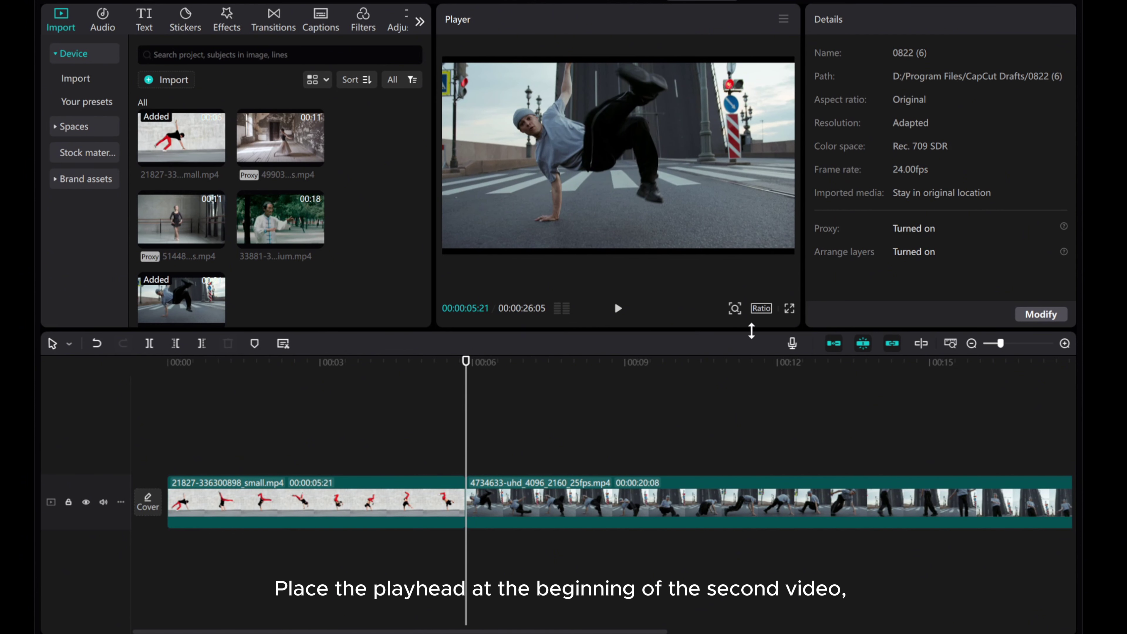
Step: Set the canvas ratio to 16:9 and select the breakdance clip with the playhead at its start
left_click(761, 308)
left_click(788, 366)
left_click(418, 502)
left_click(529, 502)
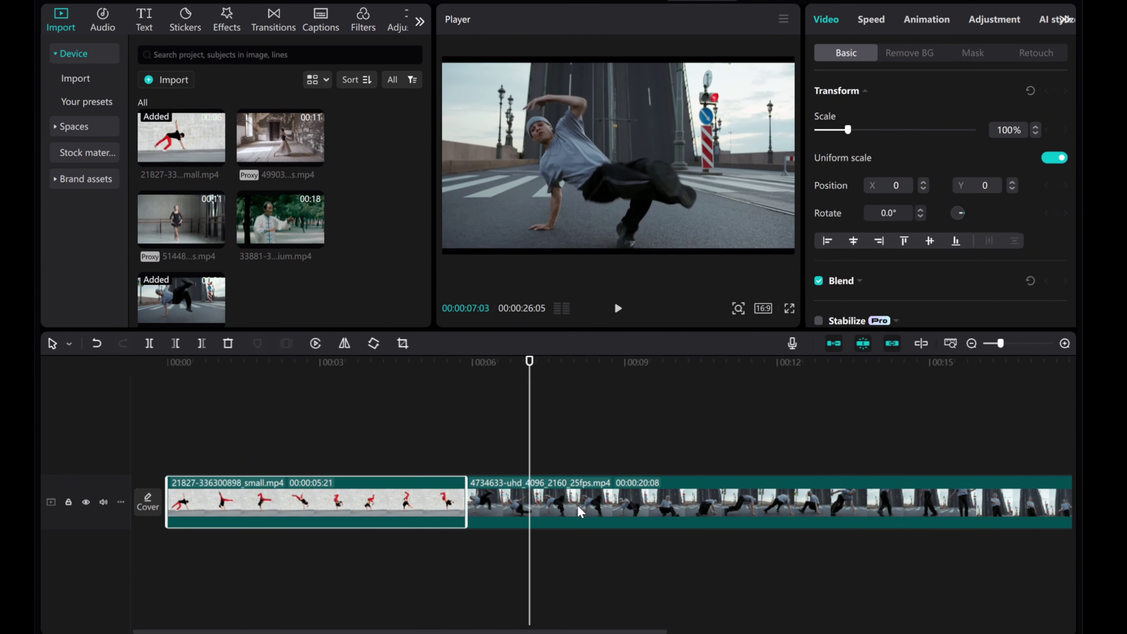
left_click(466, 362)
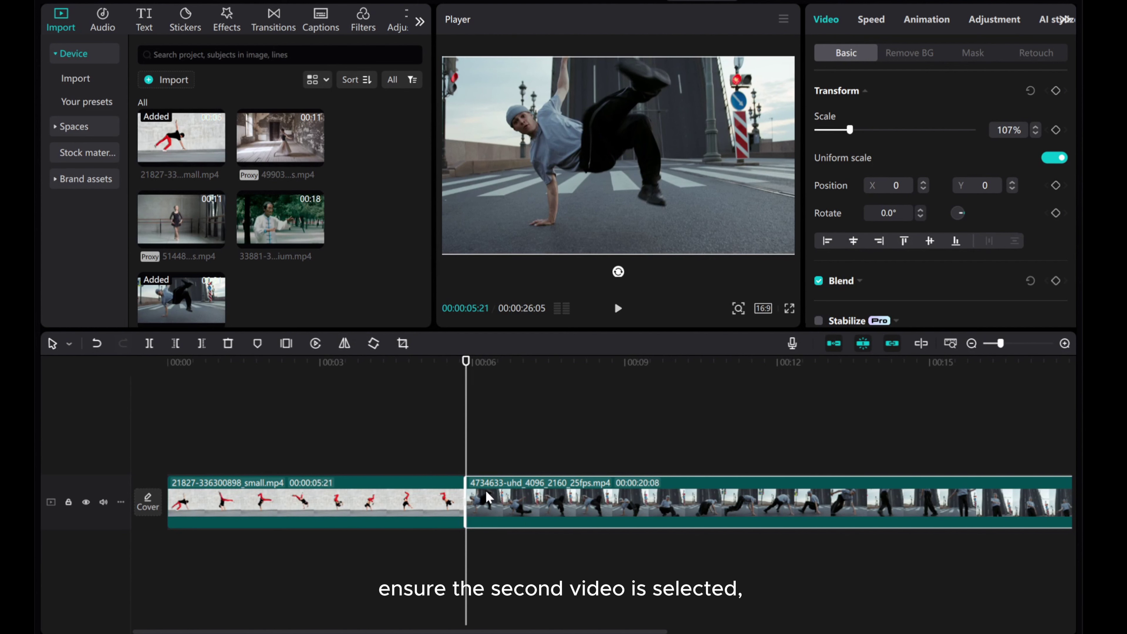
Step: Freeze the breakdancer, move the freeze onto an upper track ending at the first video's end, trimmed to 1 second
left_click(287, 343)
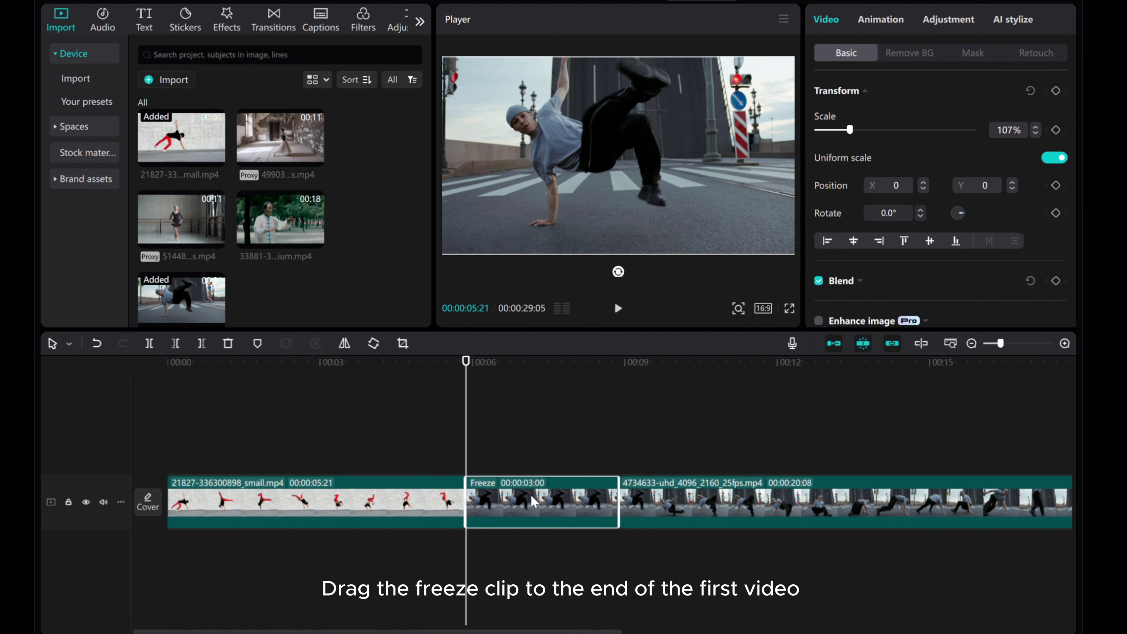
left_click_drag(531, 497, 391, 445)
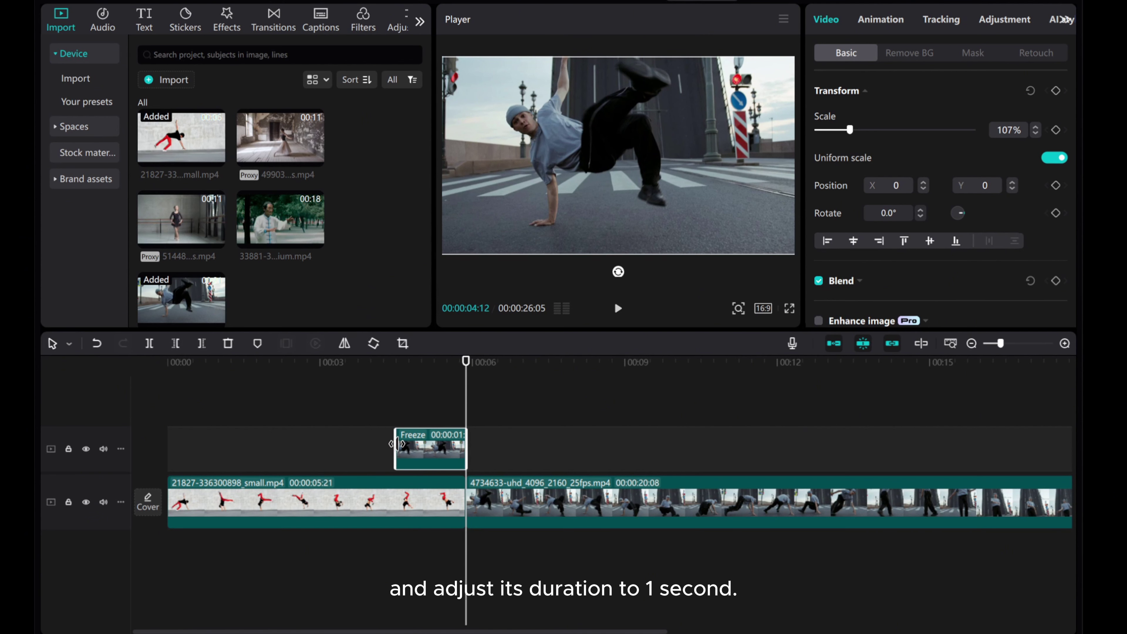
left_click(1065, 343)
left_click_drag(314, 446, 359, 447)
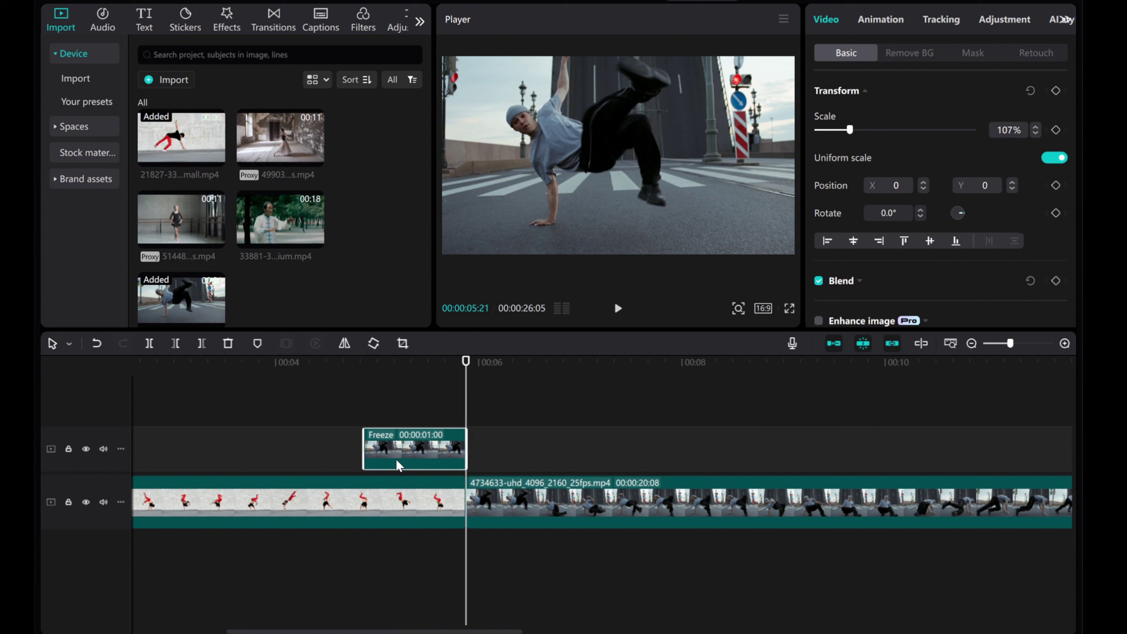
left_click_drag(466, 407, 434, 407)
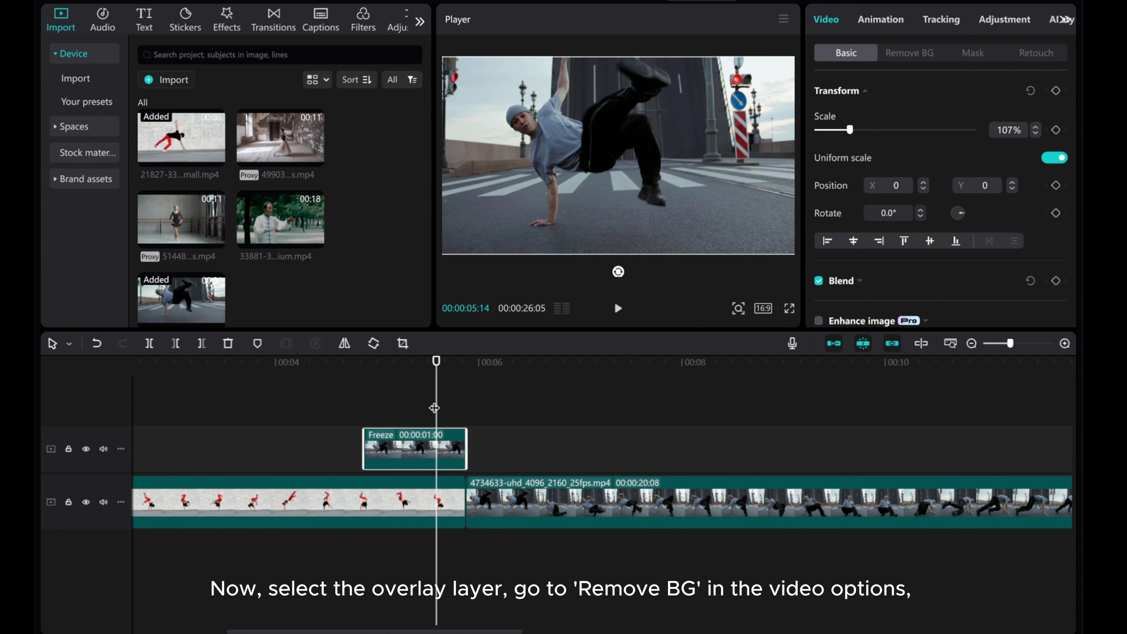
Step: Apply Remove BG Auto removal to the breakdancer freeze-frame overlay
left_click(911, 57)
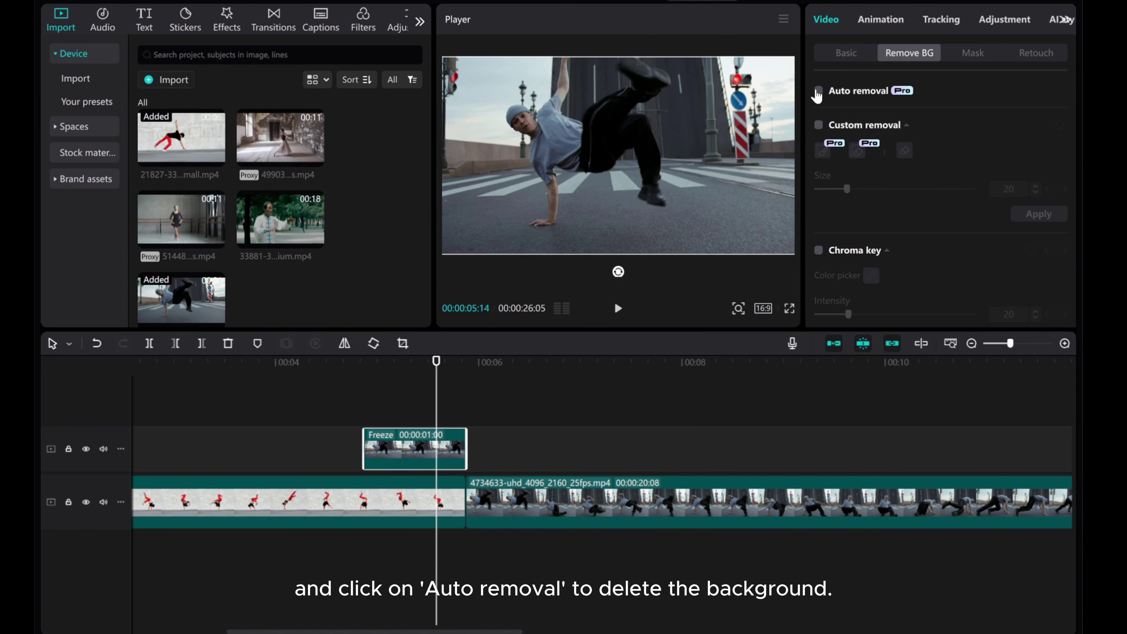
left_click(819, 92)
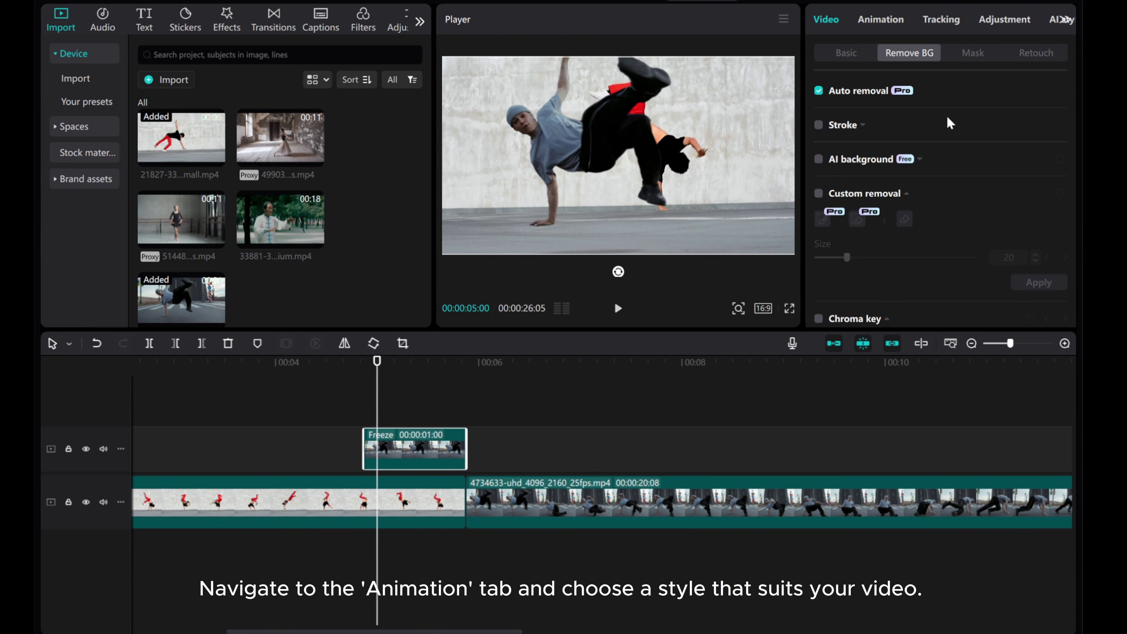
Step: Give the freeze clip a Slide Left in-animation with a 1.0s duration
left_click(881, 23)
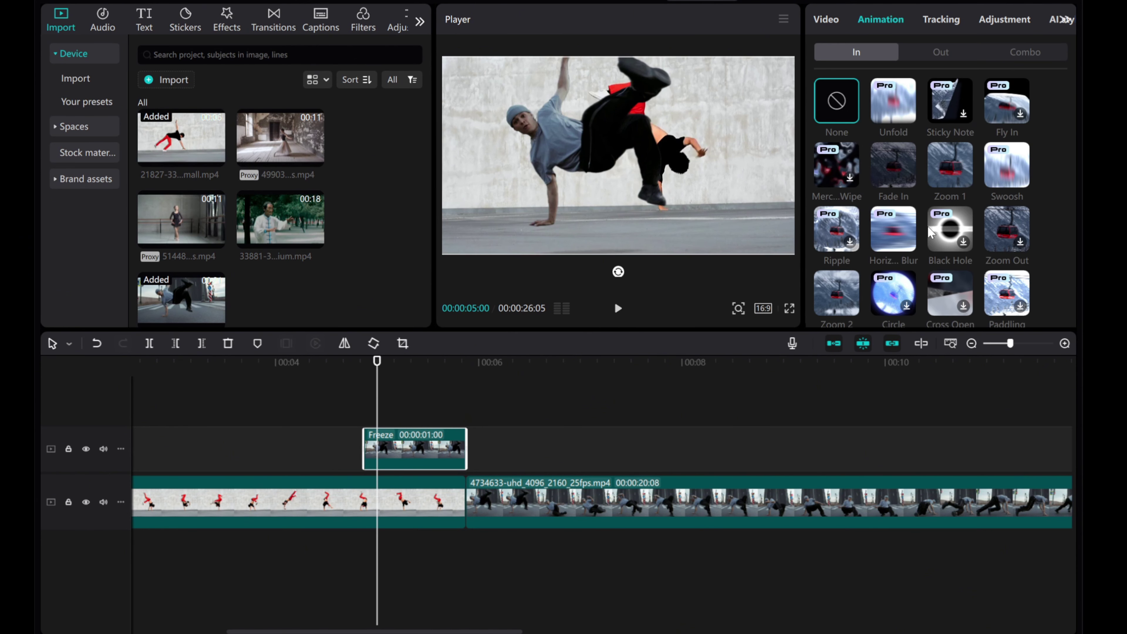
scroll(955, 277, "down", 2)
scroll(955, 278, "down", 2)
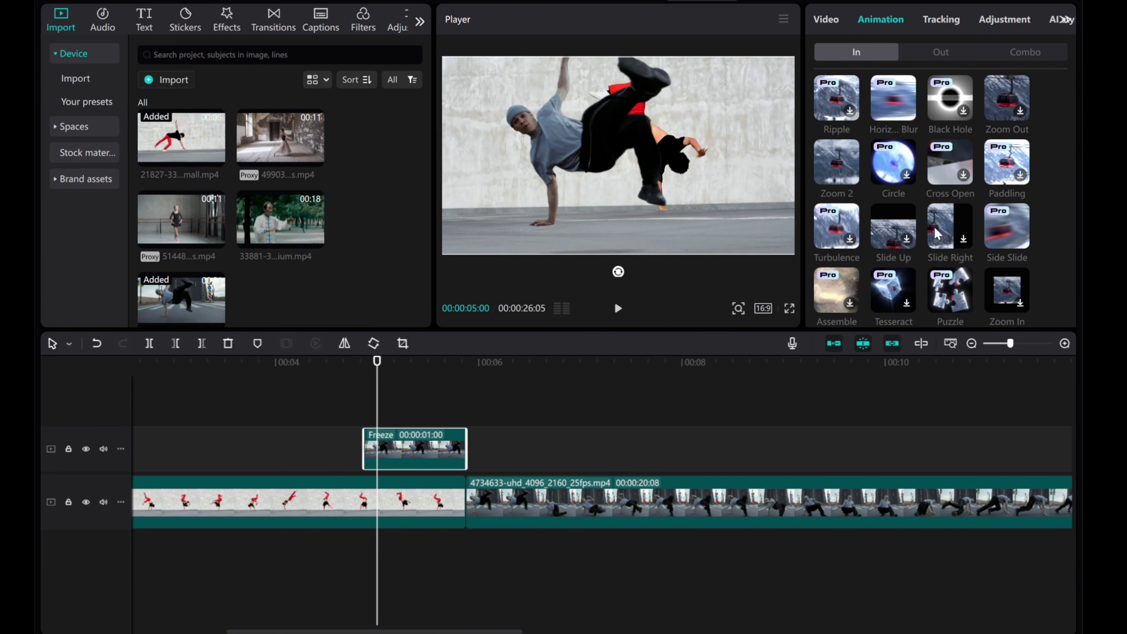
scroll(937, 233, "down", 2)
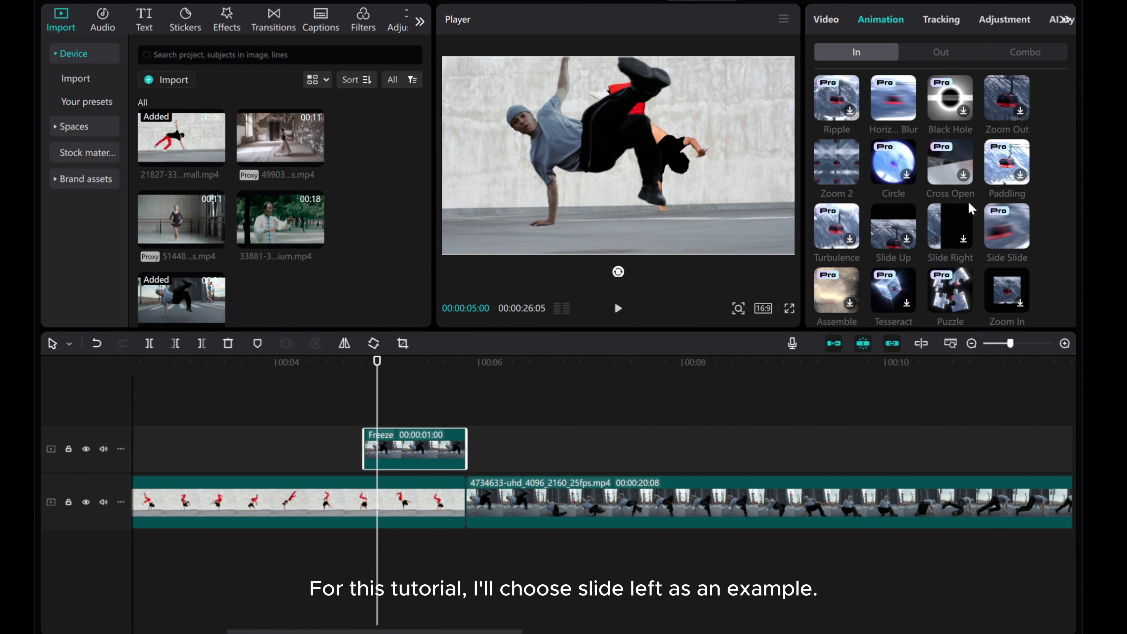
scroll(940, 228, "down", 2)
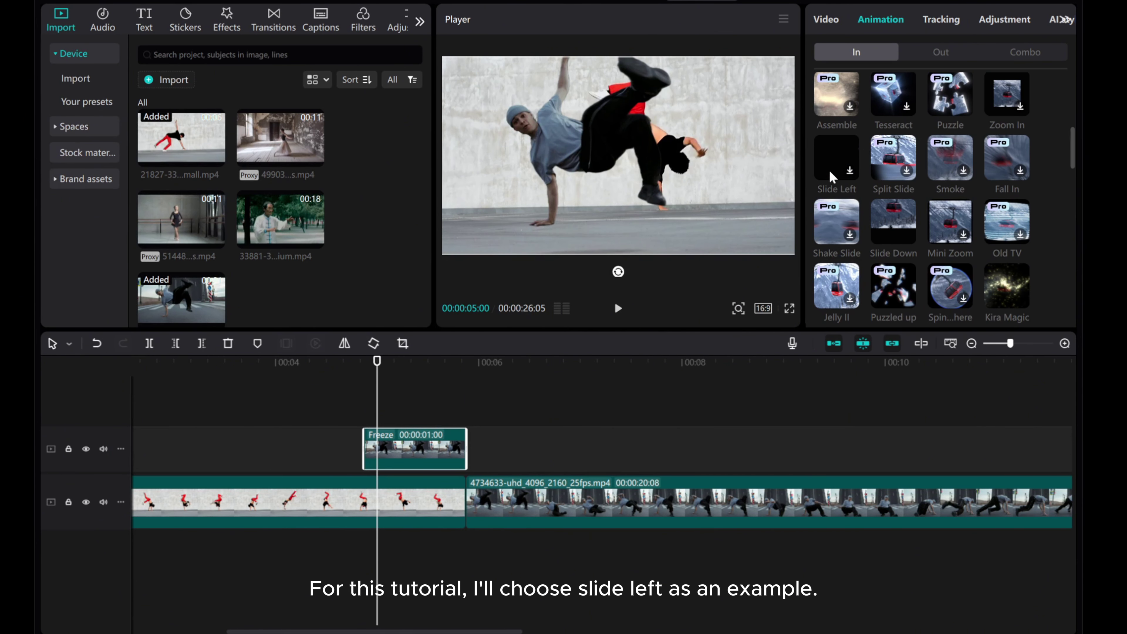
left_click(832, 170)
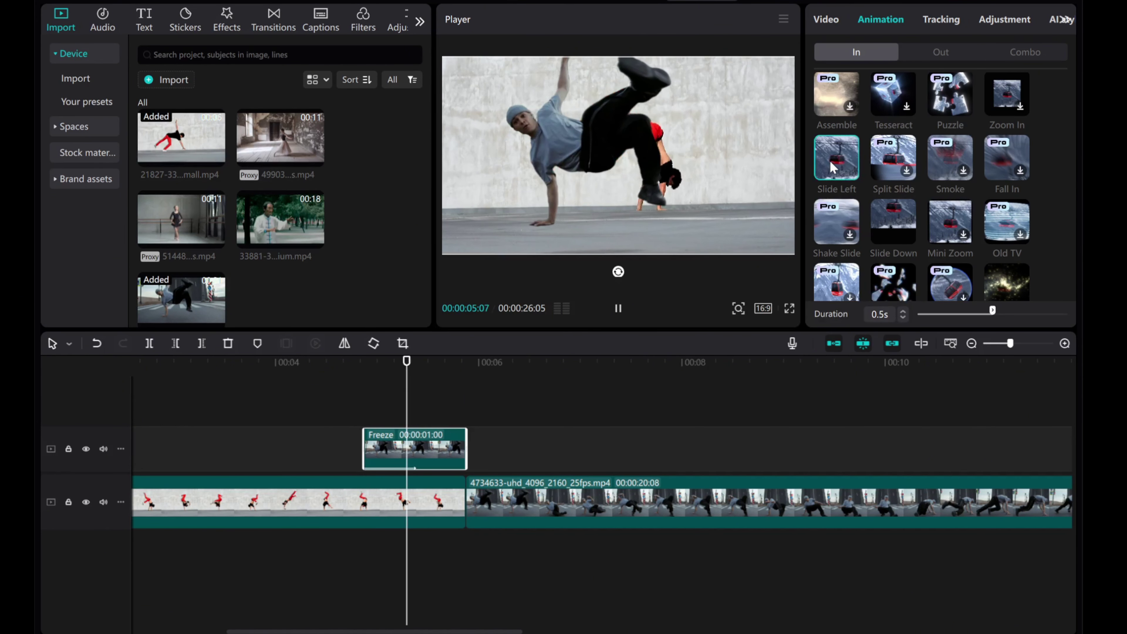
left_click_drag(993, 313, 1067, 310)
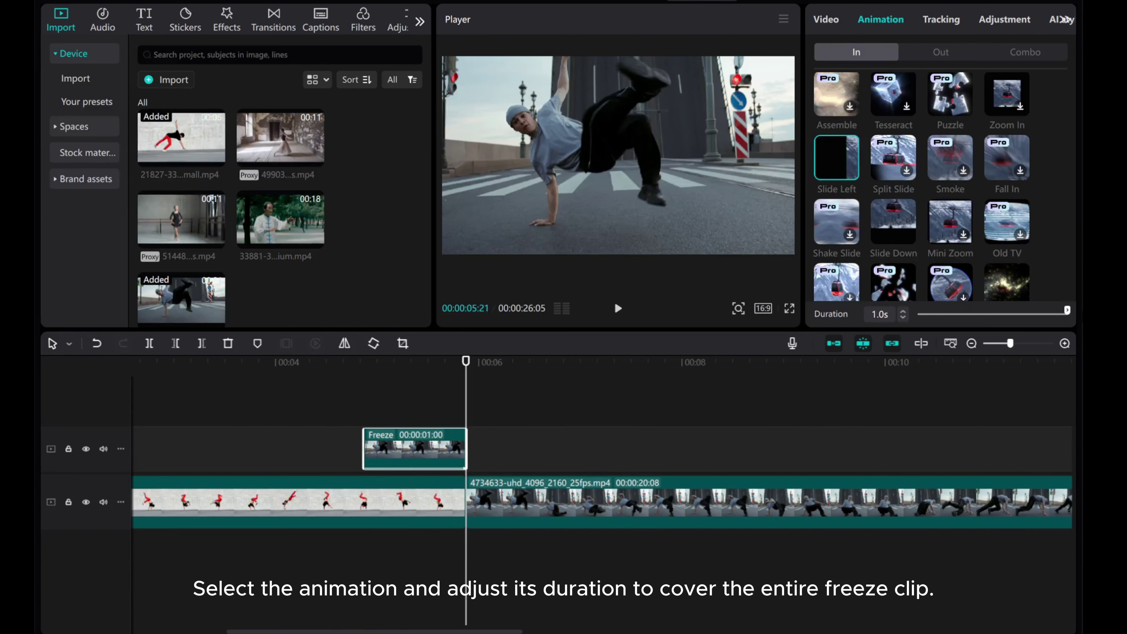
Step: Play back the entrance animation and return the playhead to the boundary between the videos
left_click(360, 405)
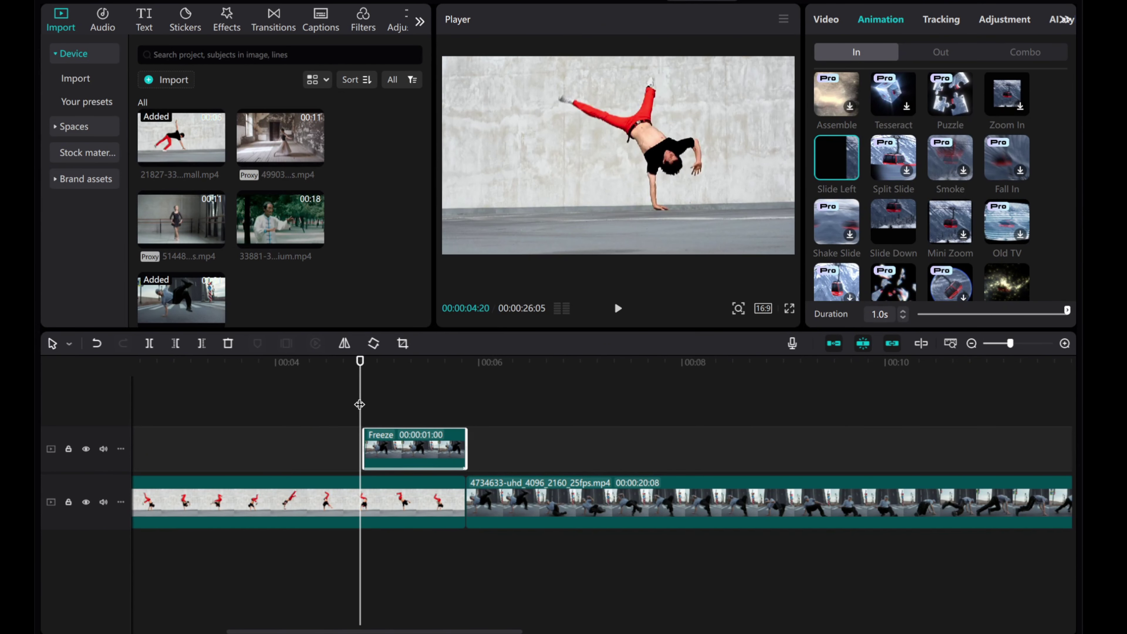
left_click(618, 311)
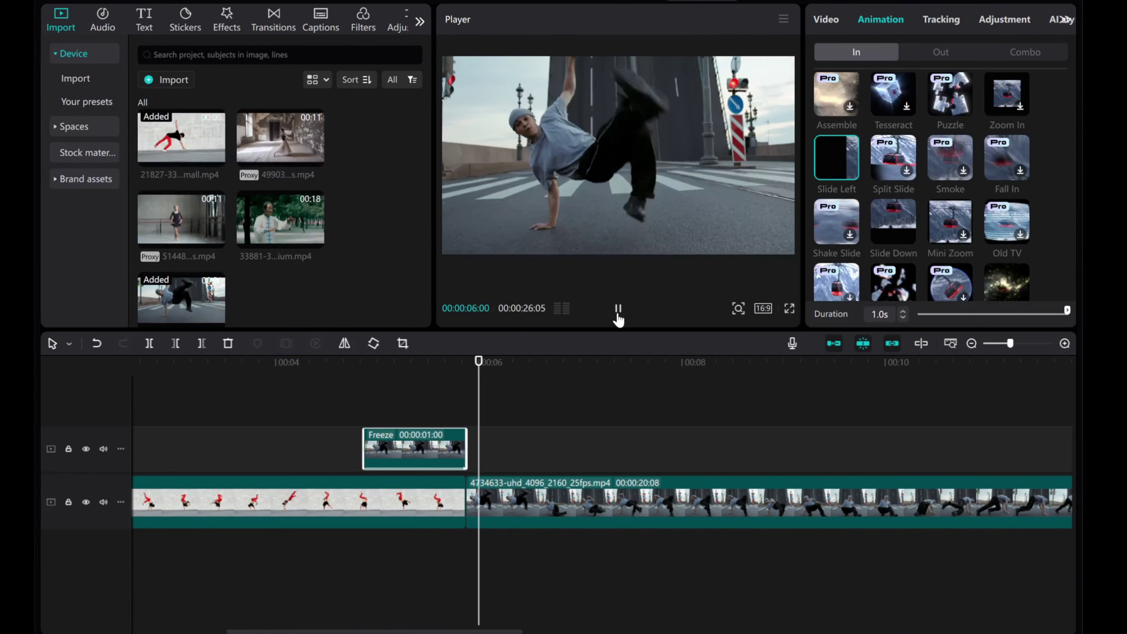
left_click(618, 310)
left_click_drag(535, 417, 465, 416)
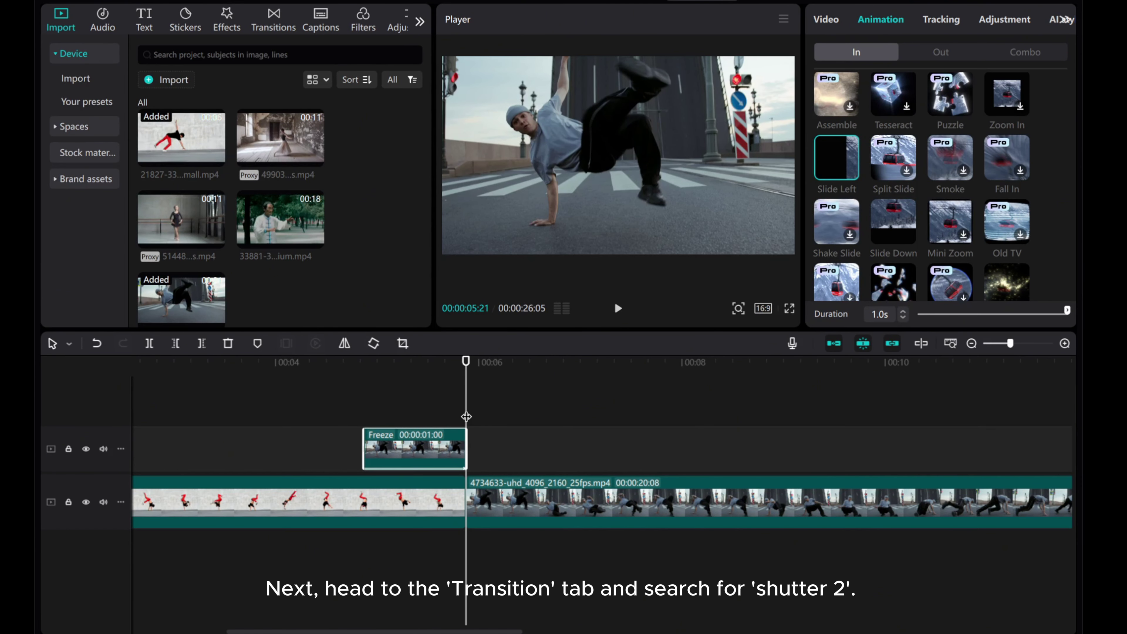
Step: Search the Transitions library for 'shutter' and pick the 'shutter ii' suggestion
left_click(268, 27)
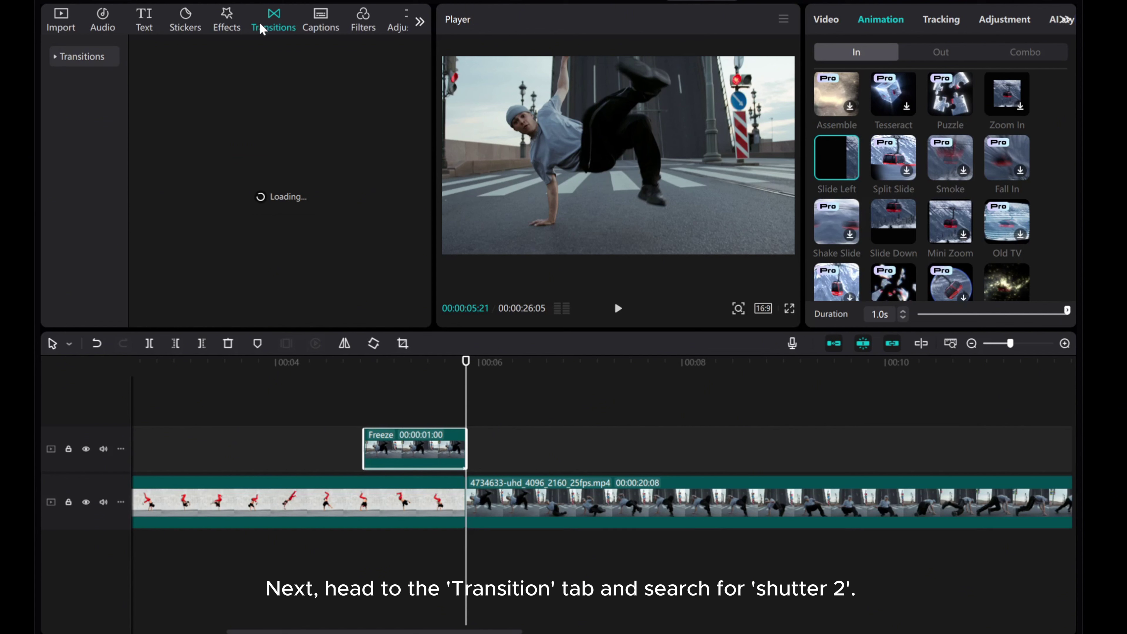
left_click(197, 54)
type("s")
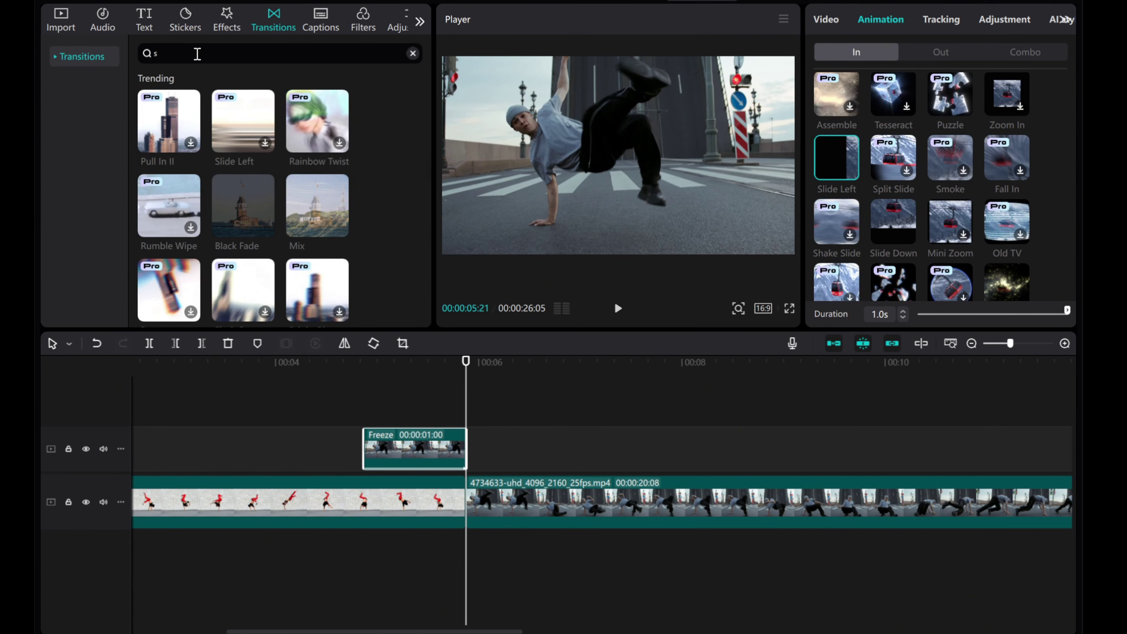
type("hutter")
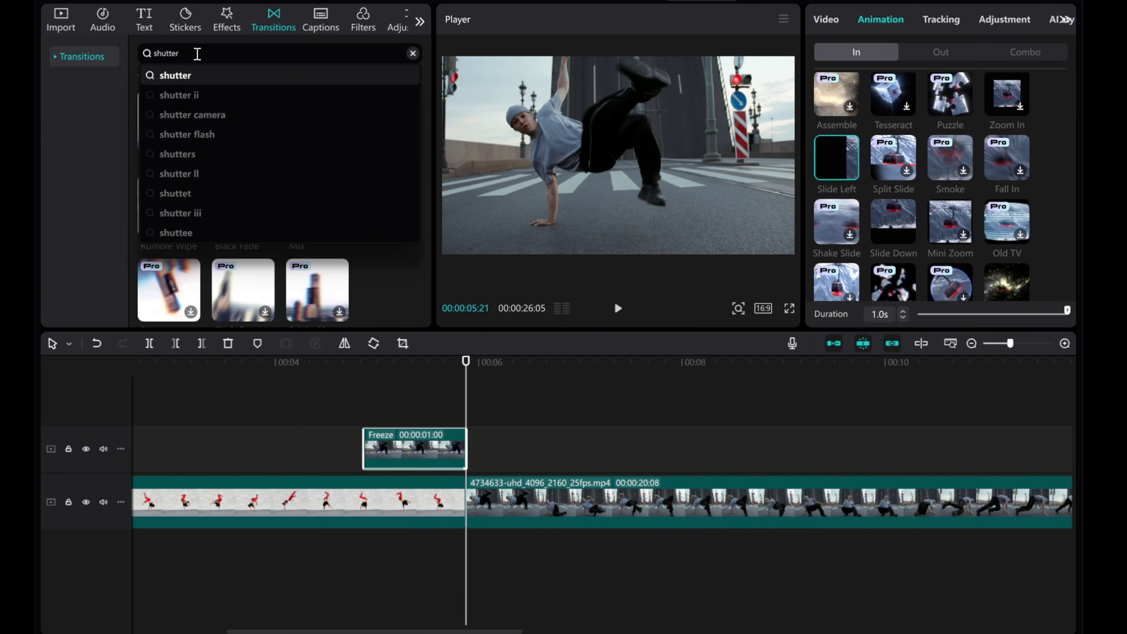
left_click(179, 76)
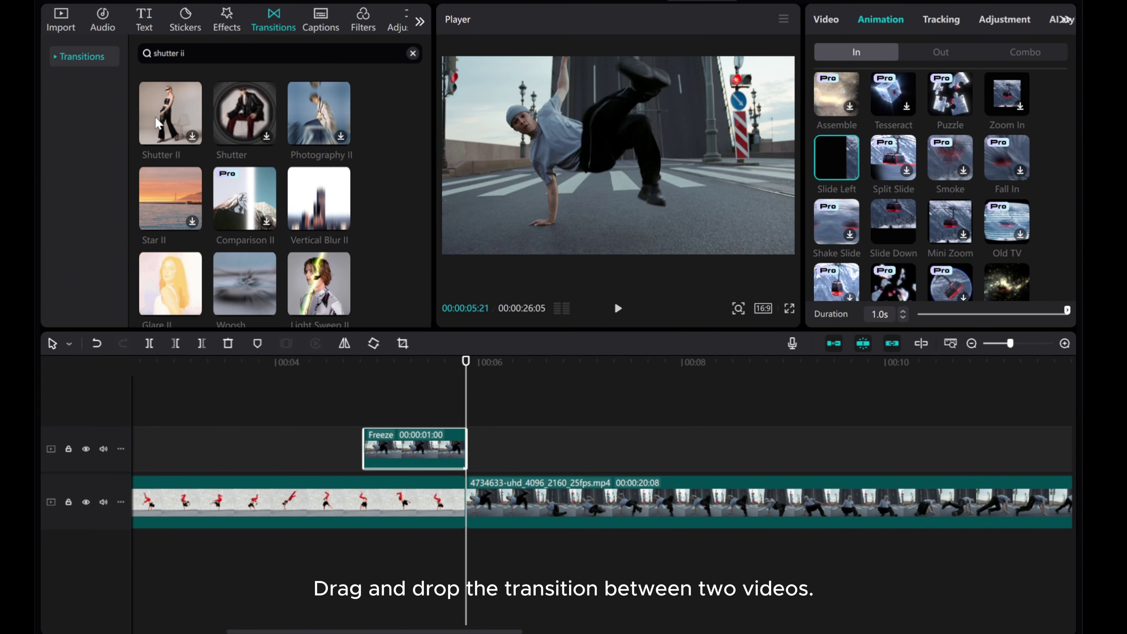
left_click_drag(153, 122, 450, 493)
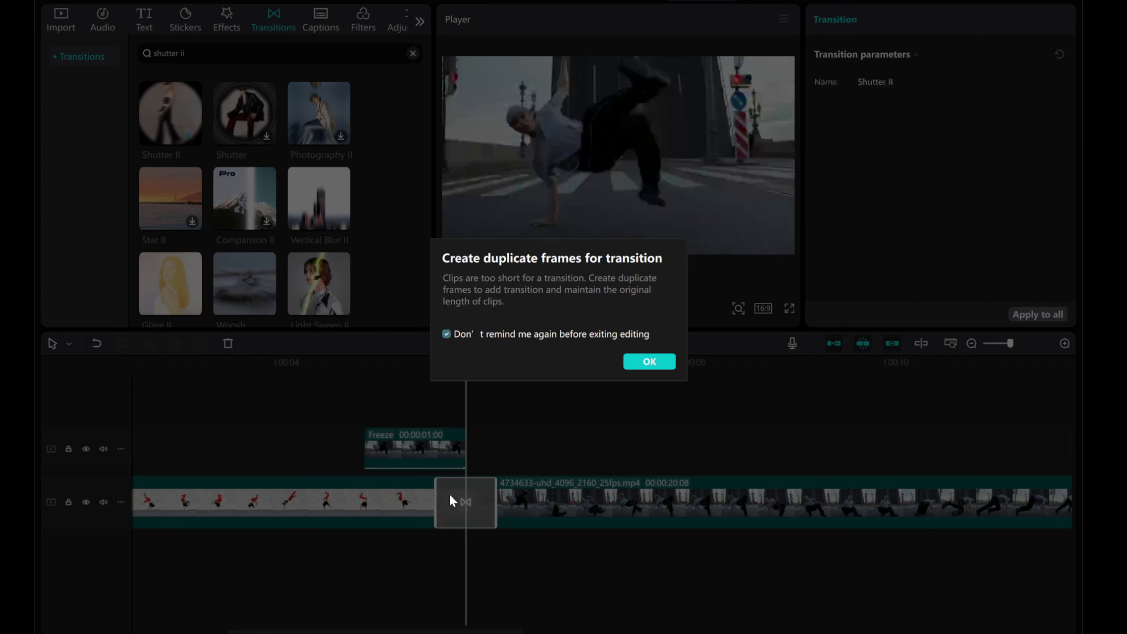
left_click(647, 361)
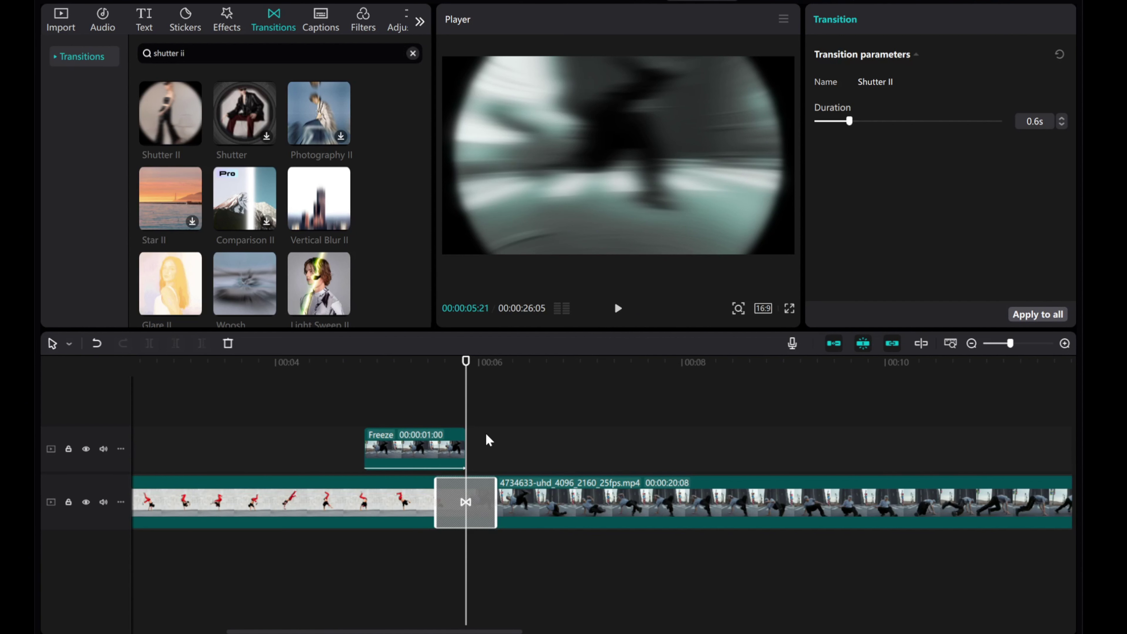
left_click_drag(465, 410, 363, 417)
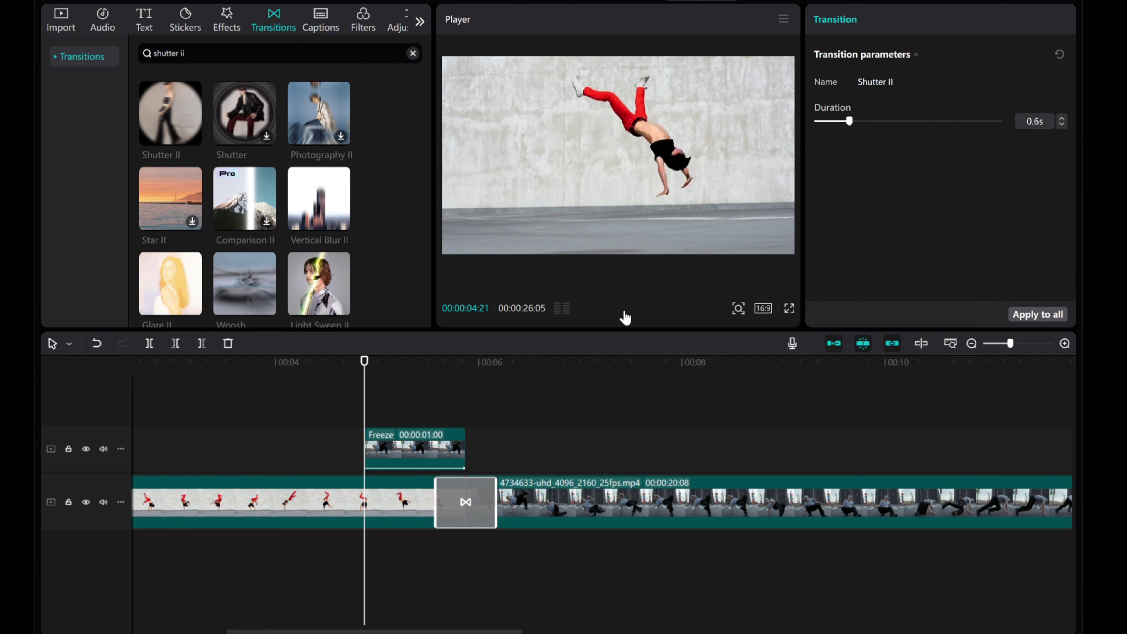
left_click(624, 314)
left_click(621, 312)
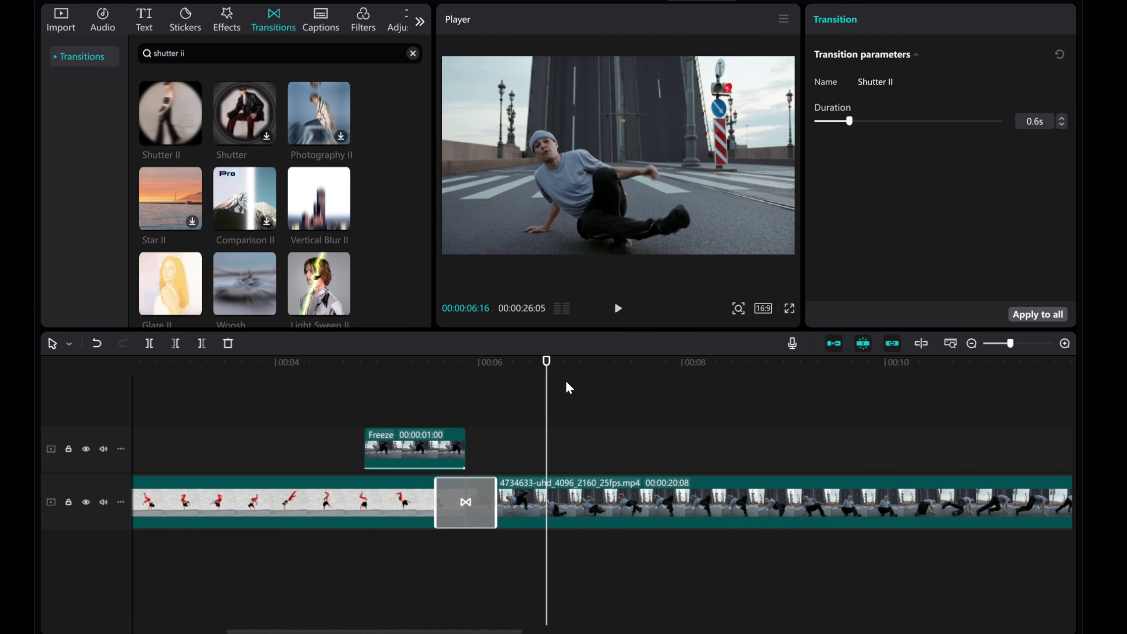
left_click(458, 413)
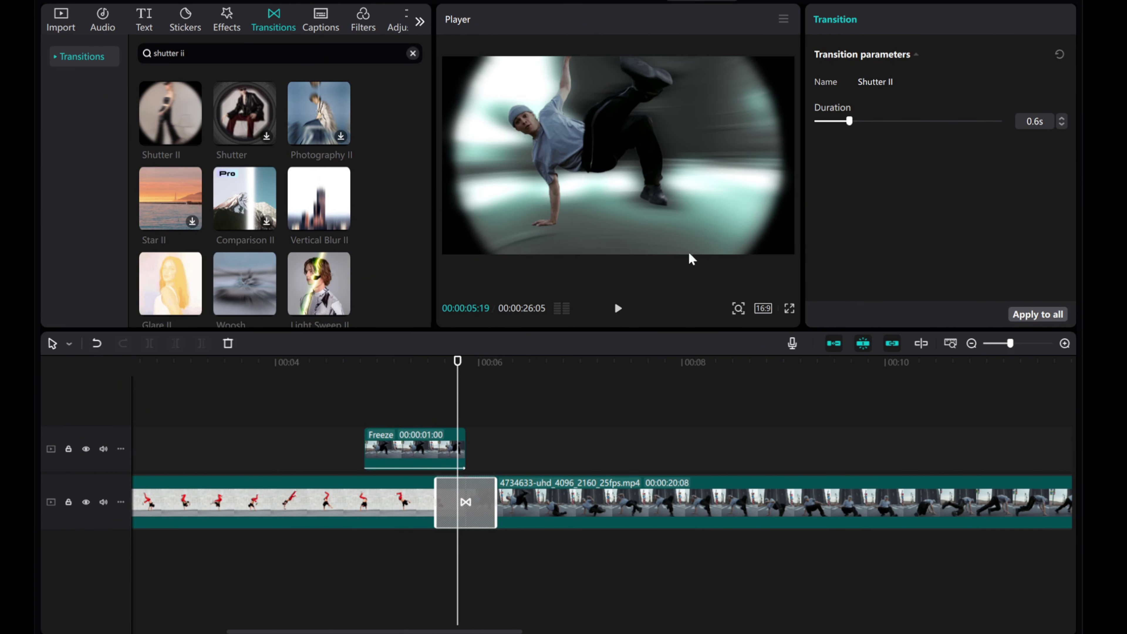
left_click_drag(849, 120, 876, 121)
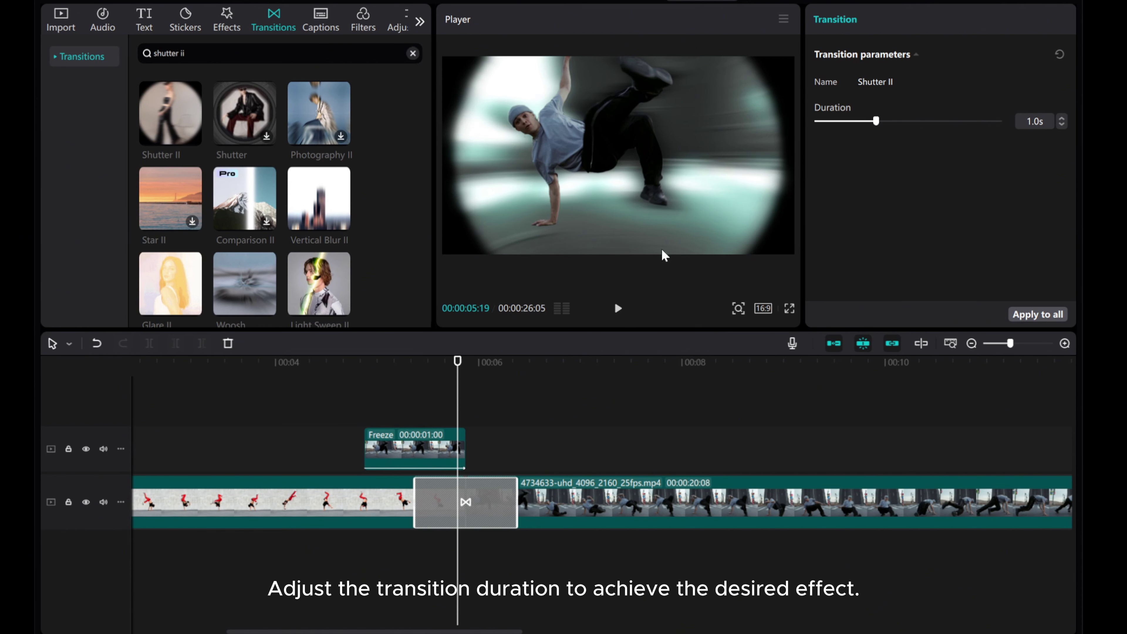
left_click_drag(459, 396, 362, 398)
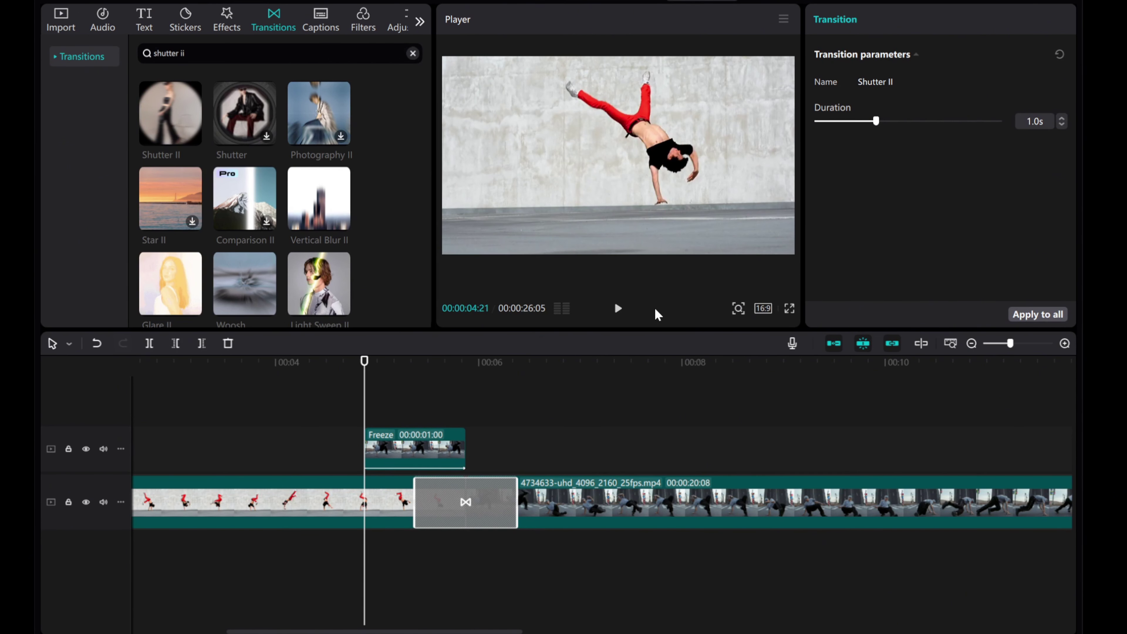
left_click(618, 310)
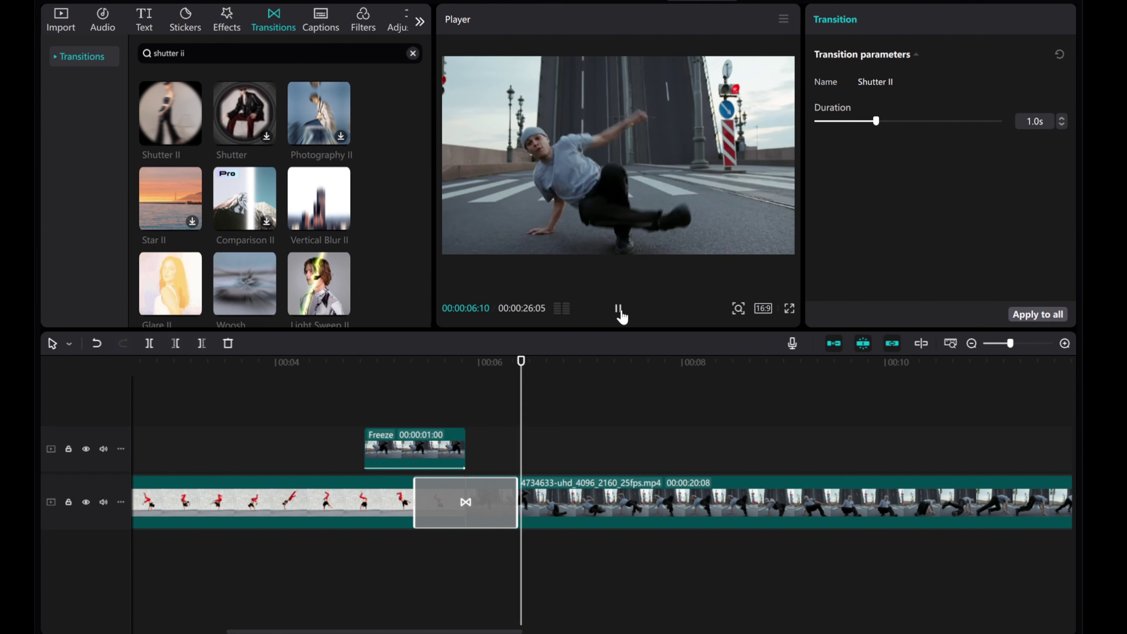
left_click(618, 309)
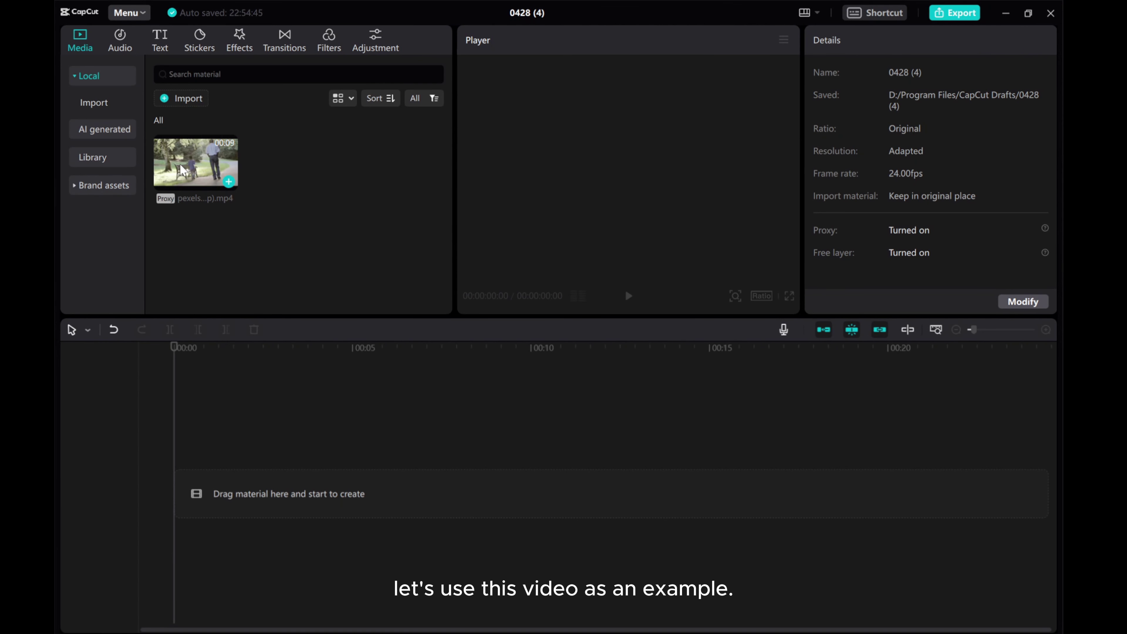
Step: Add the park clip to the timeline and turn off main track magnet and linkage
left_click_drag(183, 166, 201, 496)
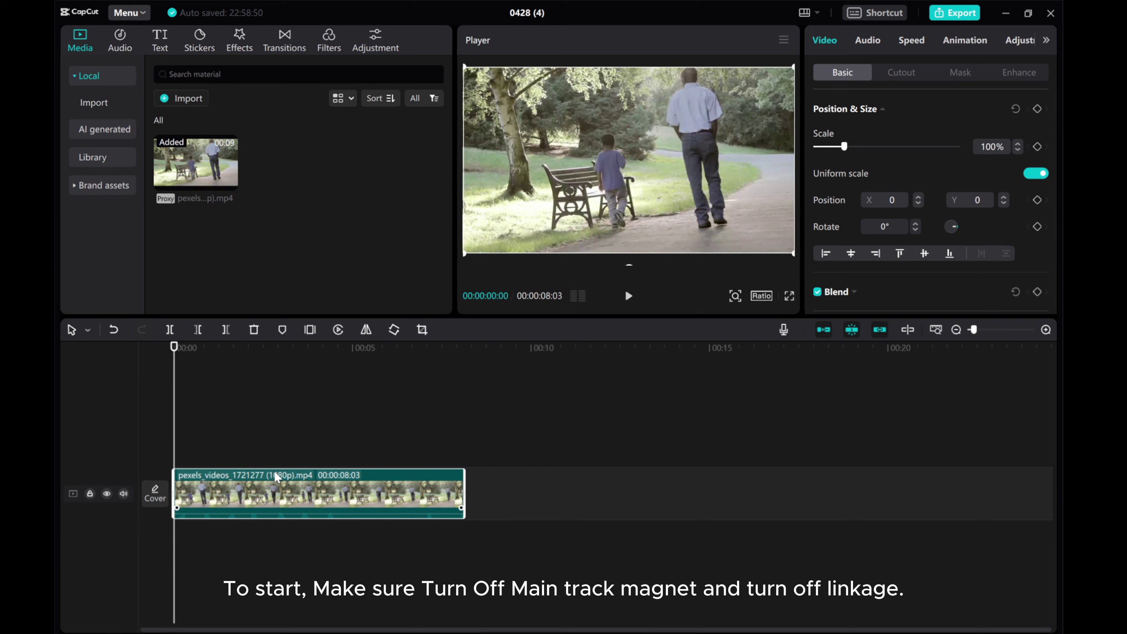
left_click(824, 331)
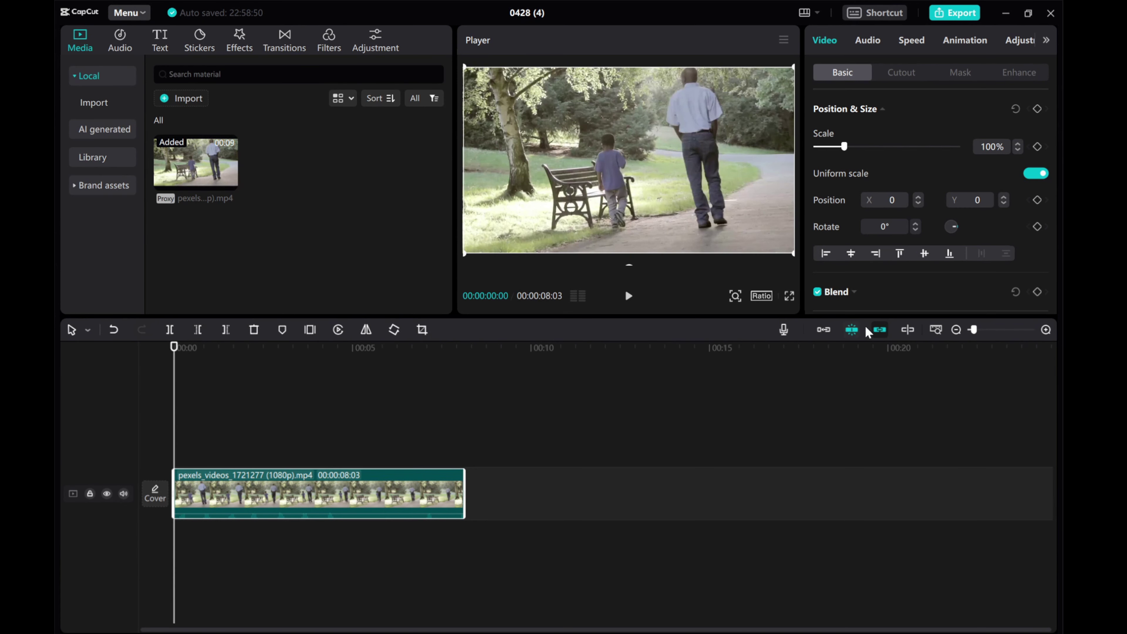
left_click(881, 331)
Step: Copy the park clip and paste a duplicate onto a track above, aligned at 00:00
right_click(227, 491)
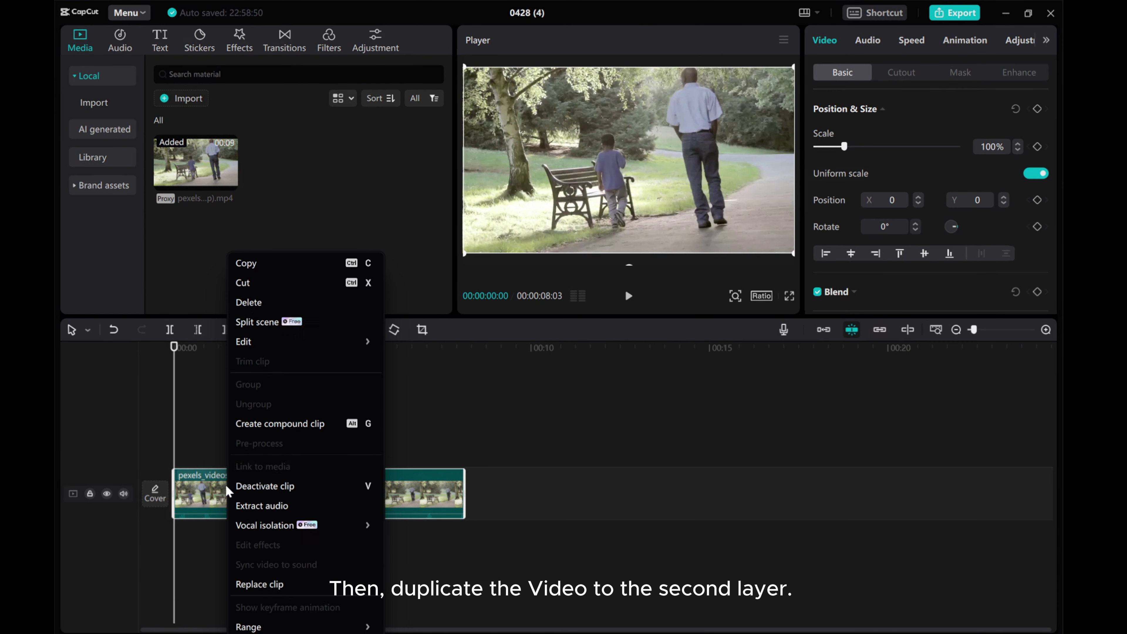
left_click(243, 259)
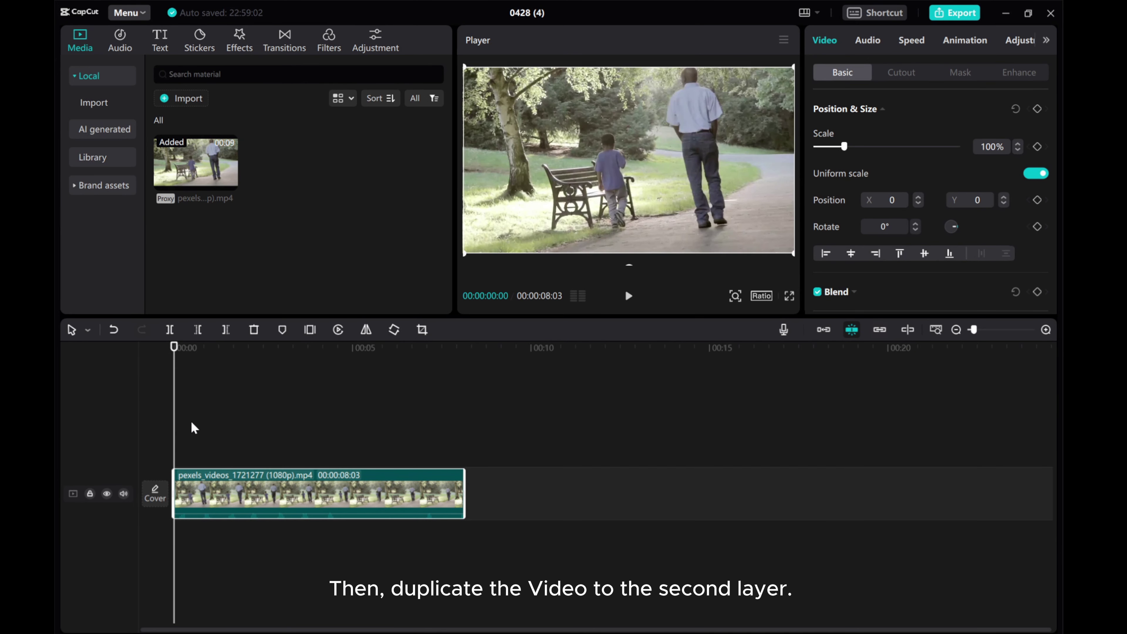
right_click(186, 446)
left_click(199, 455)
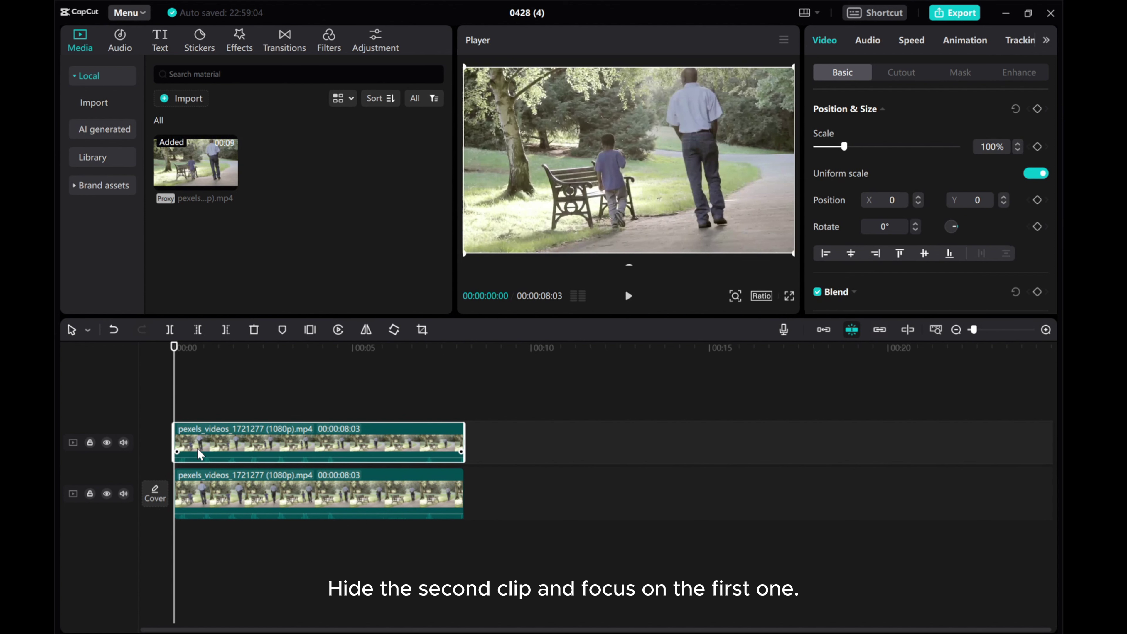
Step: Hide the upper copy and insert a freeze frame on the lower clip near 0:19
left_click(107, 443)
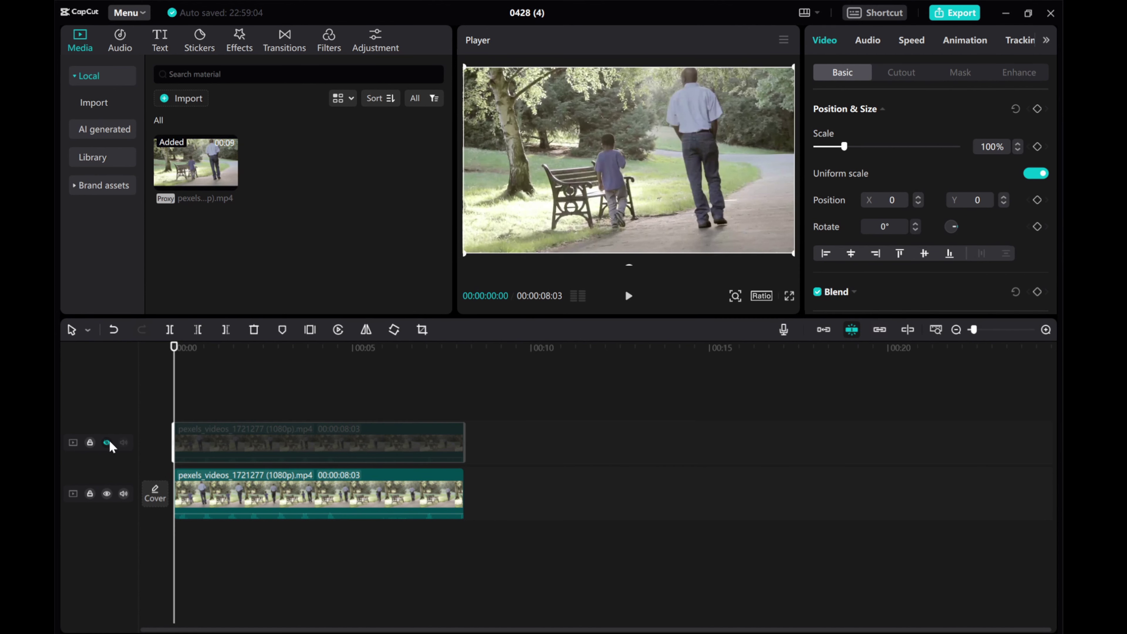
left_click(206, 497)
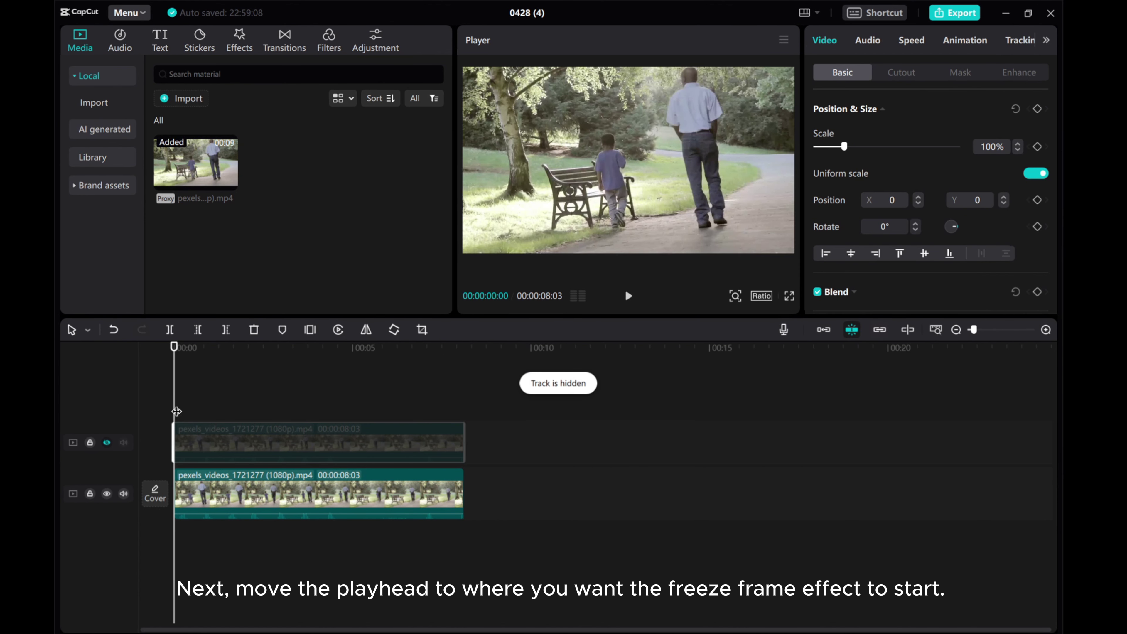
left_click_drag(176, 411, 203, 413)
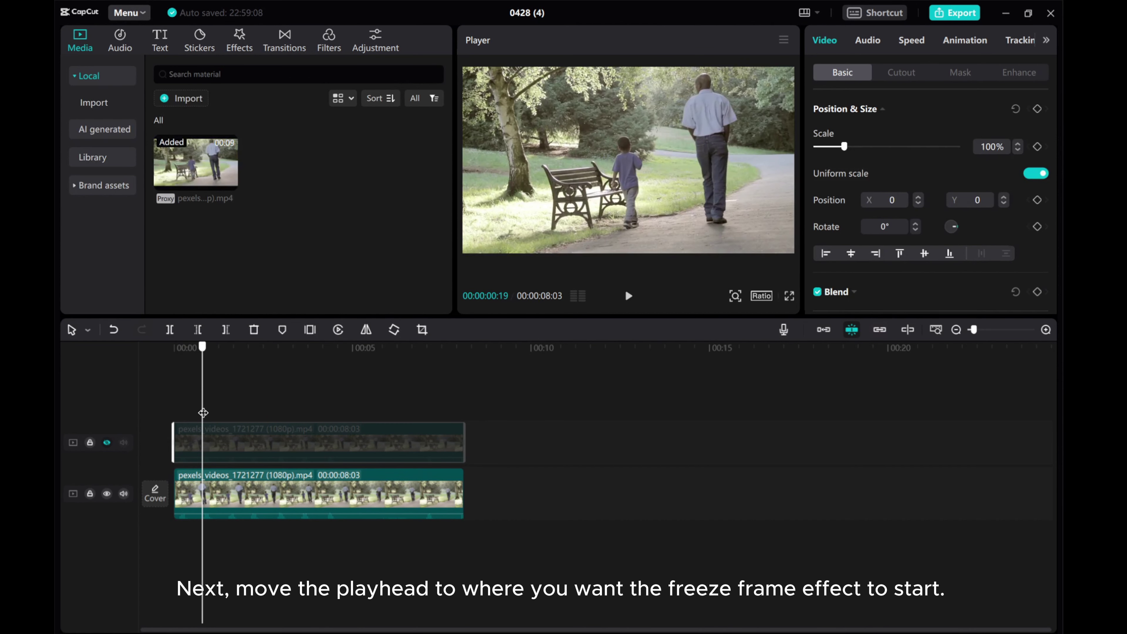
left_click(210, 490)
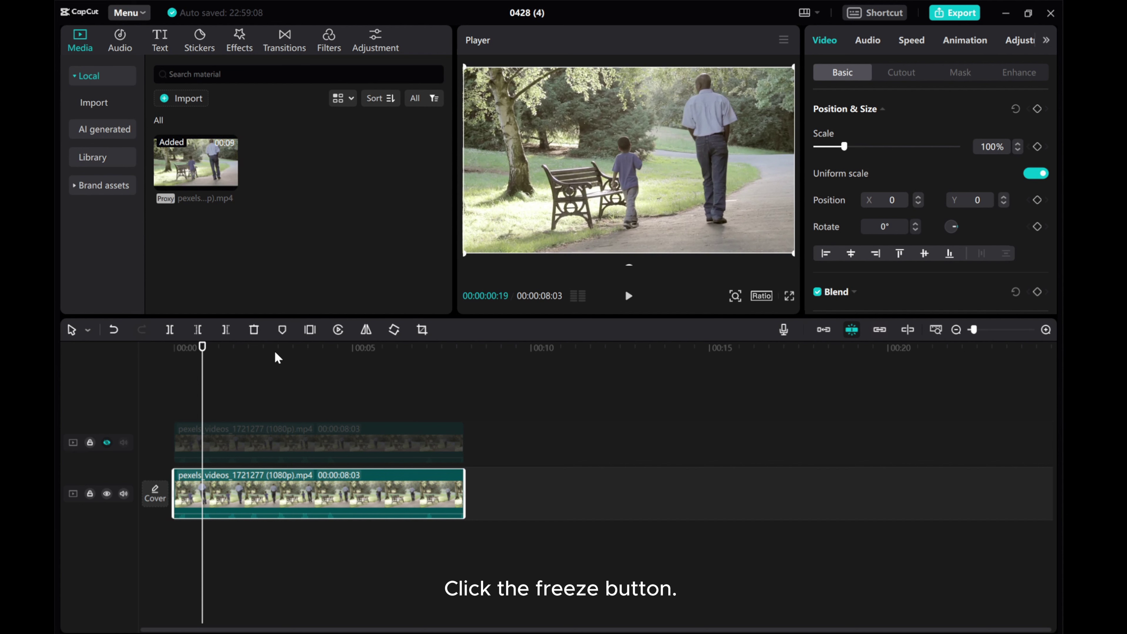
left_click(309, 330)
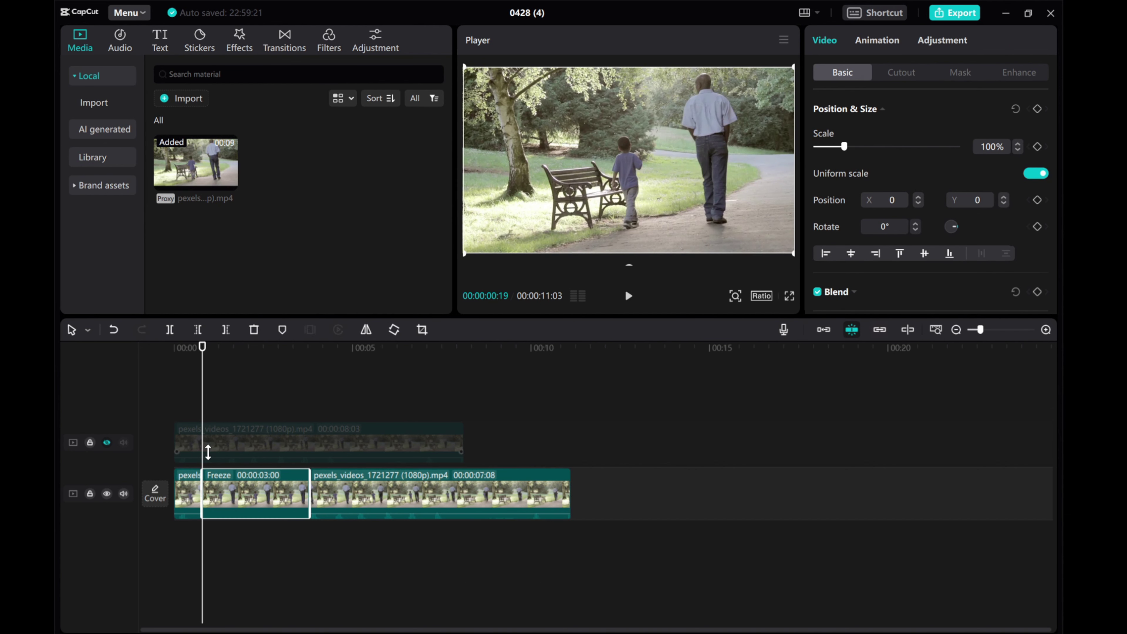
Step: Delete the pieces before and after the freeze, then extend it to 00:00:07:08
left_click(191, 491)
right_click(190, 491)
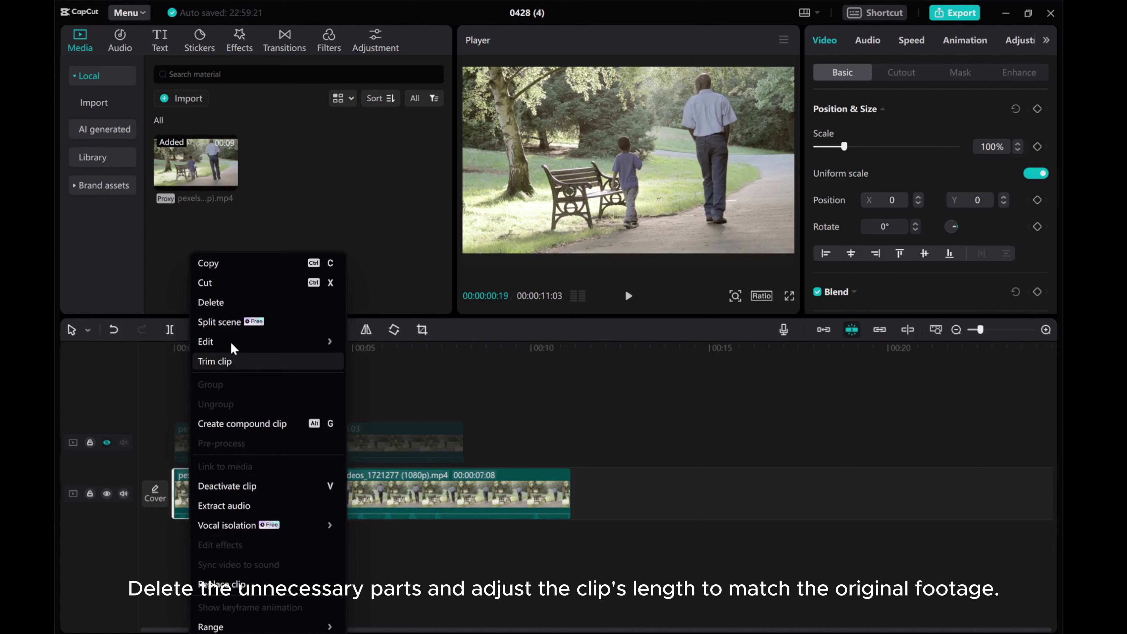
left_click(222, 306)
right_click(369, 490)
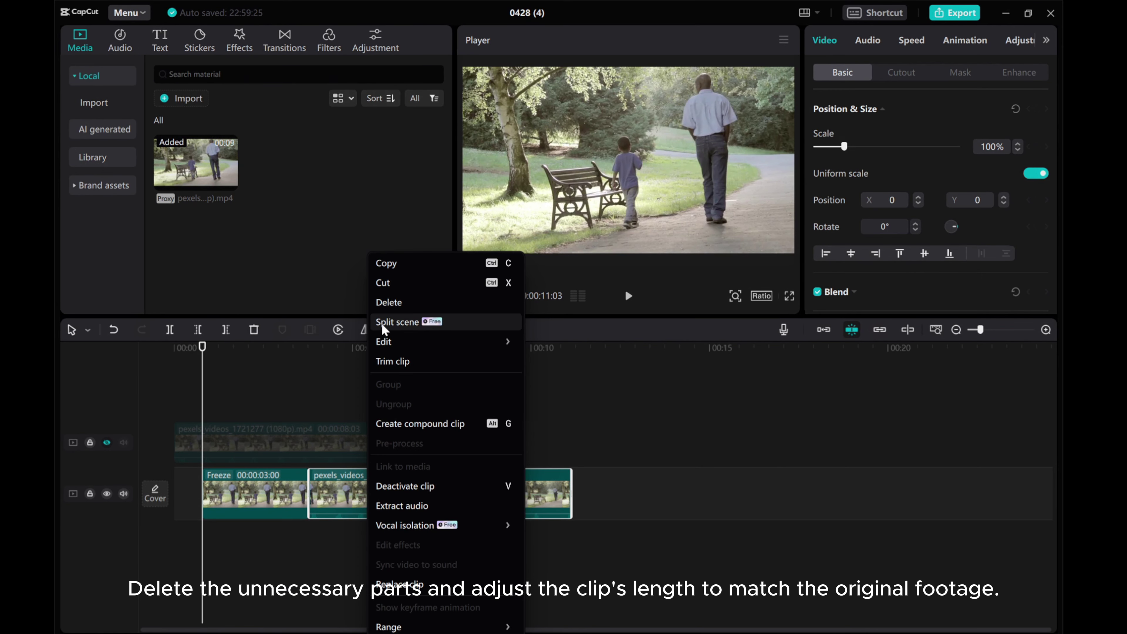
left_click(388, 303)
left_click(283, 496)
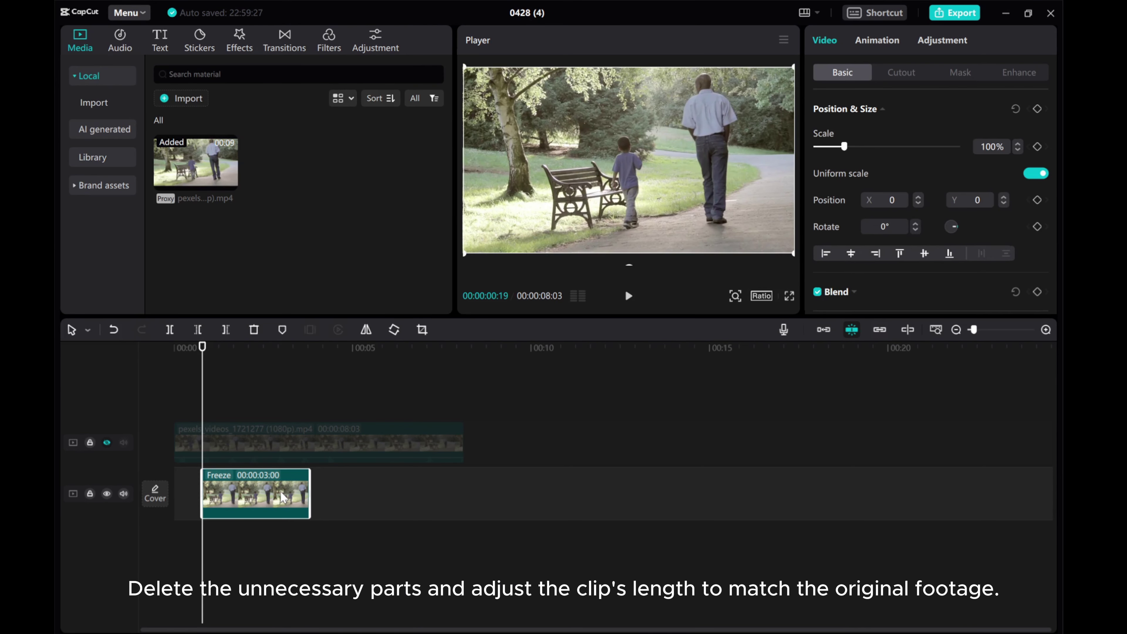
left_click_drag(309, 495, 461, 482)
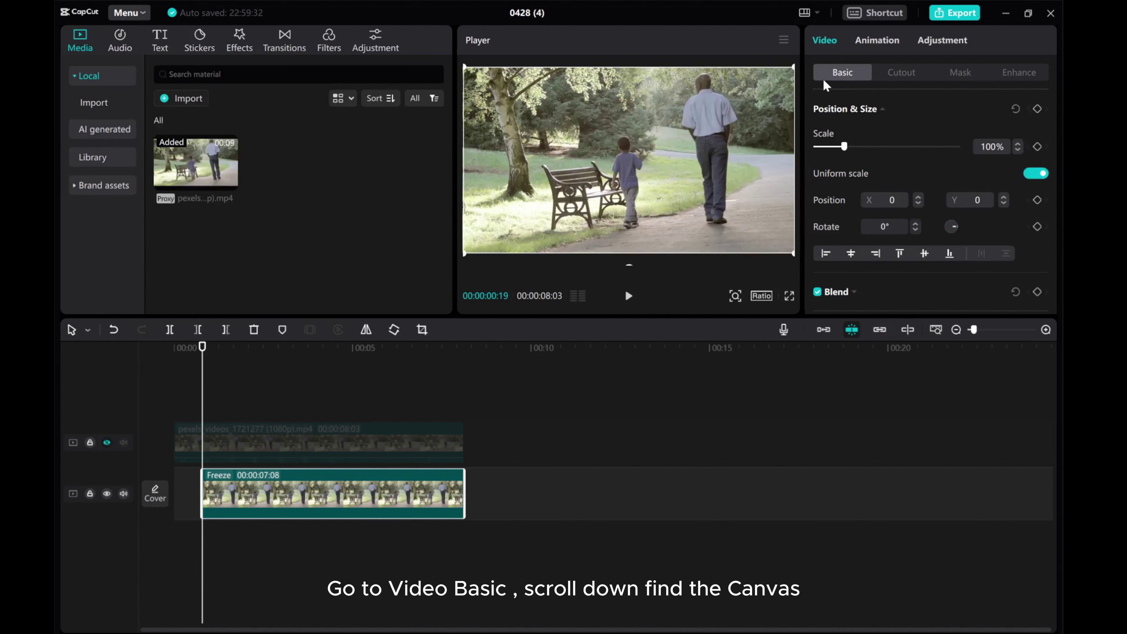
Step: Give the Freeze clip a Color canvas background using the coral swatch
scroll(857, 213, "down", 5)
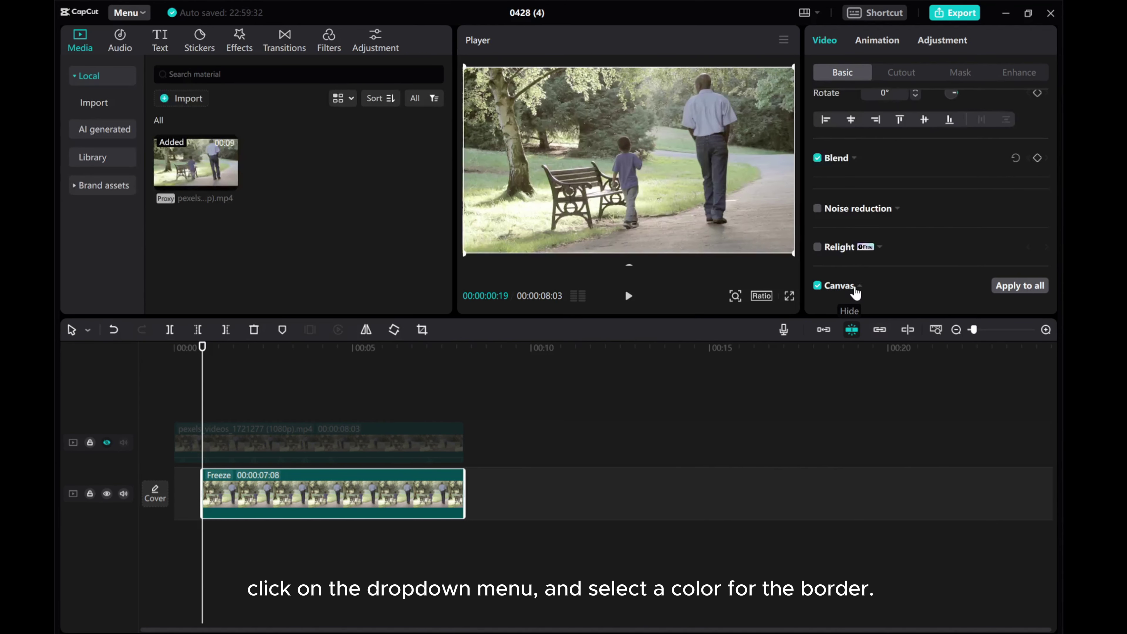
left_click(856, 286)
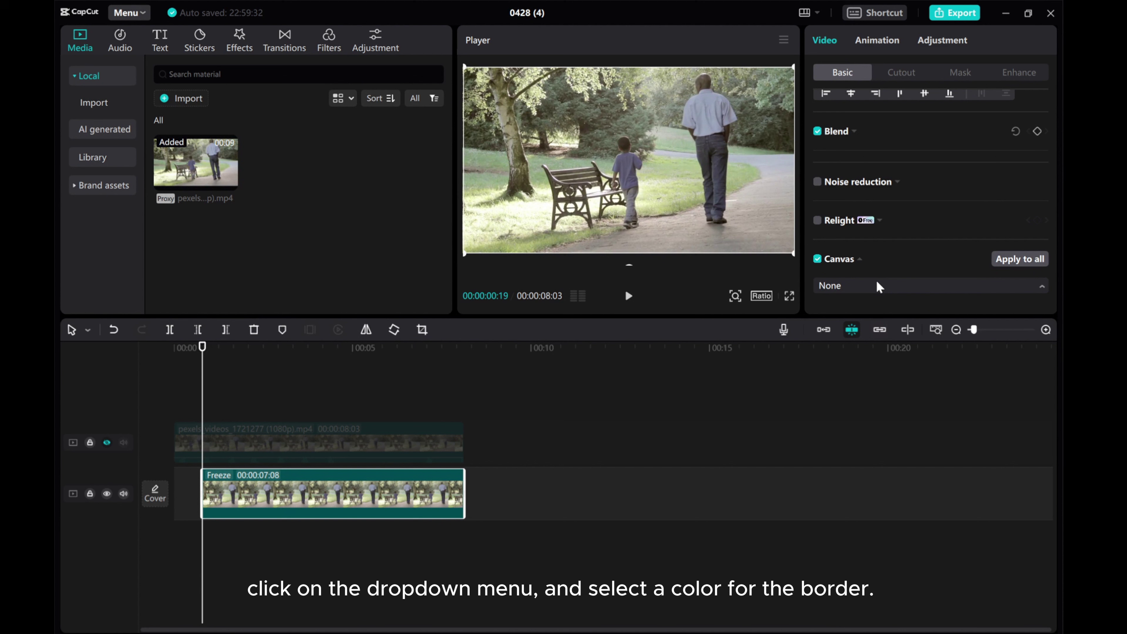
left_click(879, 286)
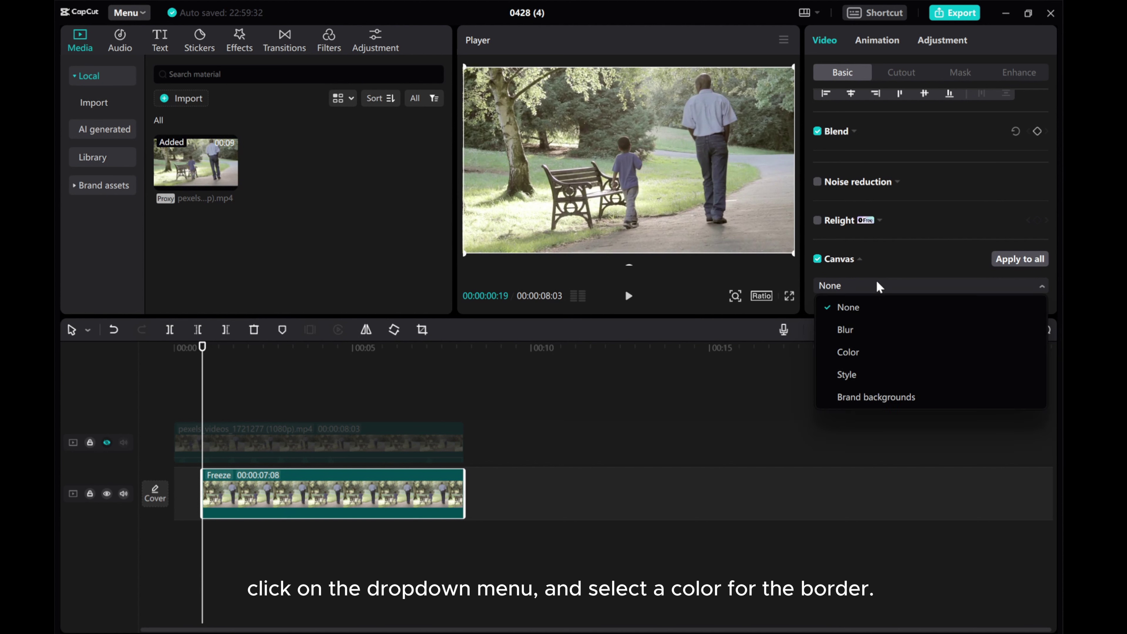
left_click(848, 353)
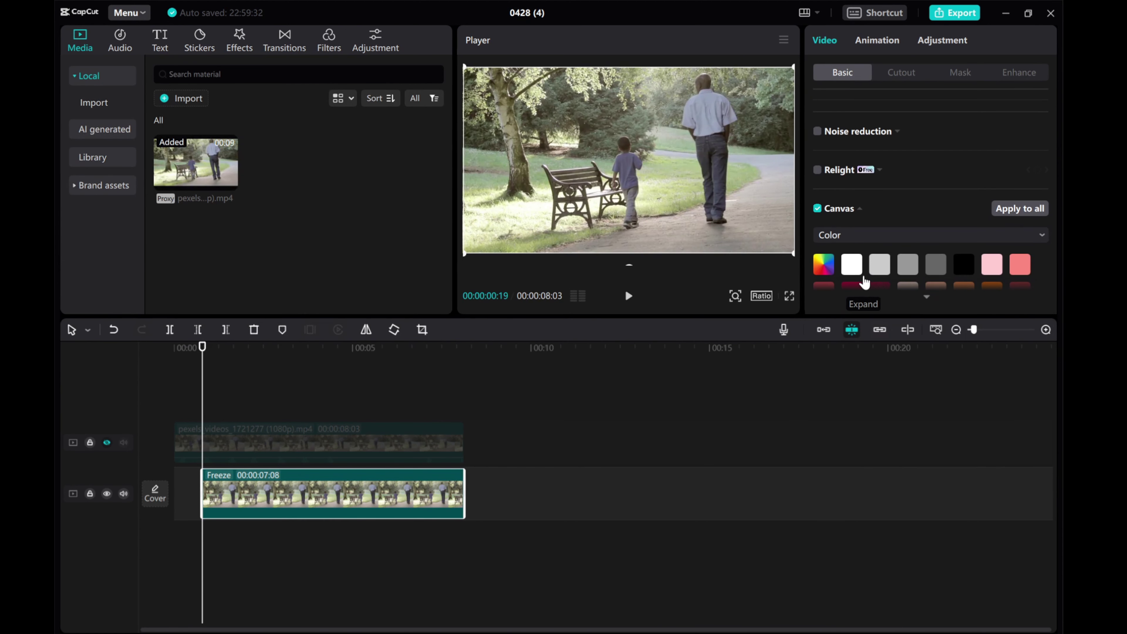
left_click(1020, 267)
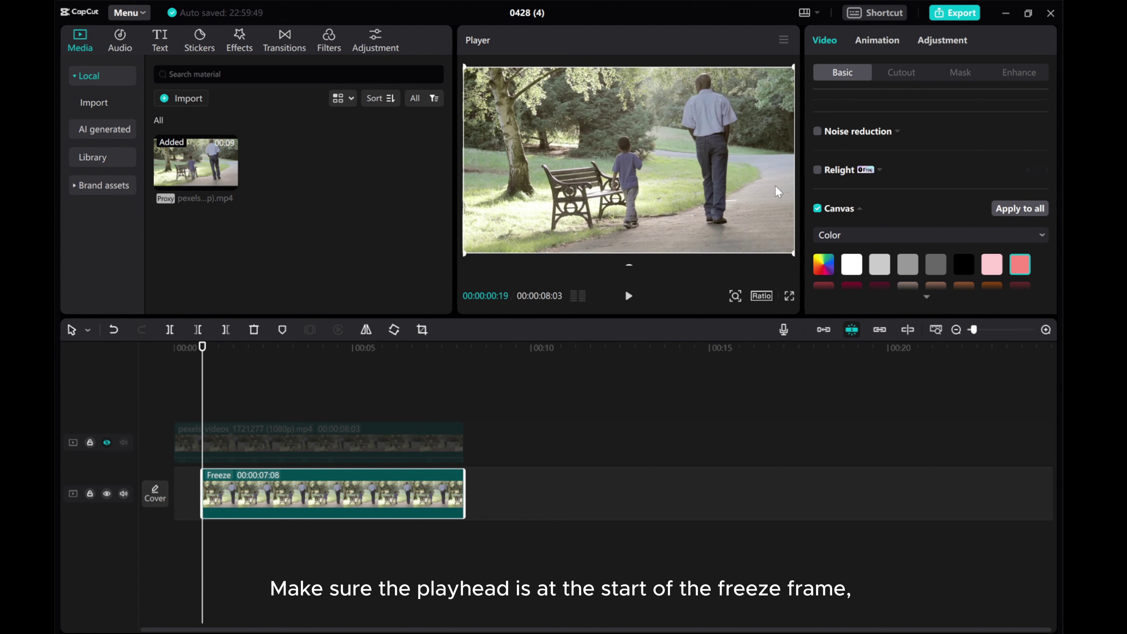
Step: Keyframe the Freeze clip's Position & Size at its start, then scale it to 95% a few frames later
scroll(874, 189, "up", 5)
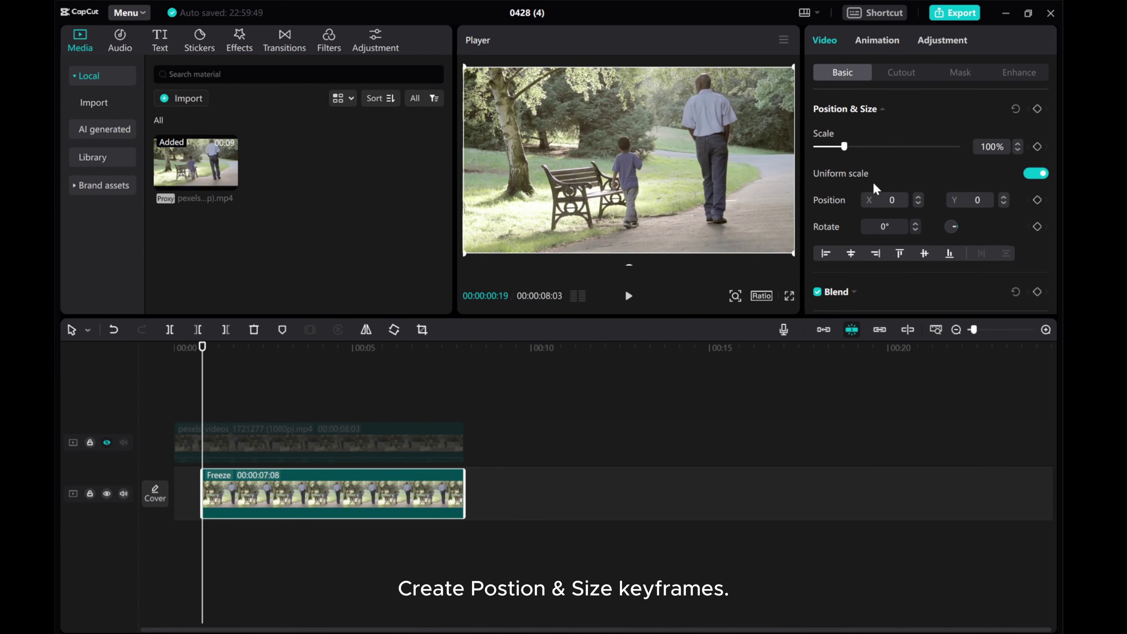
left_click(1038, 110)
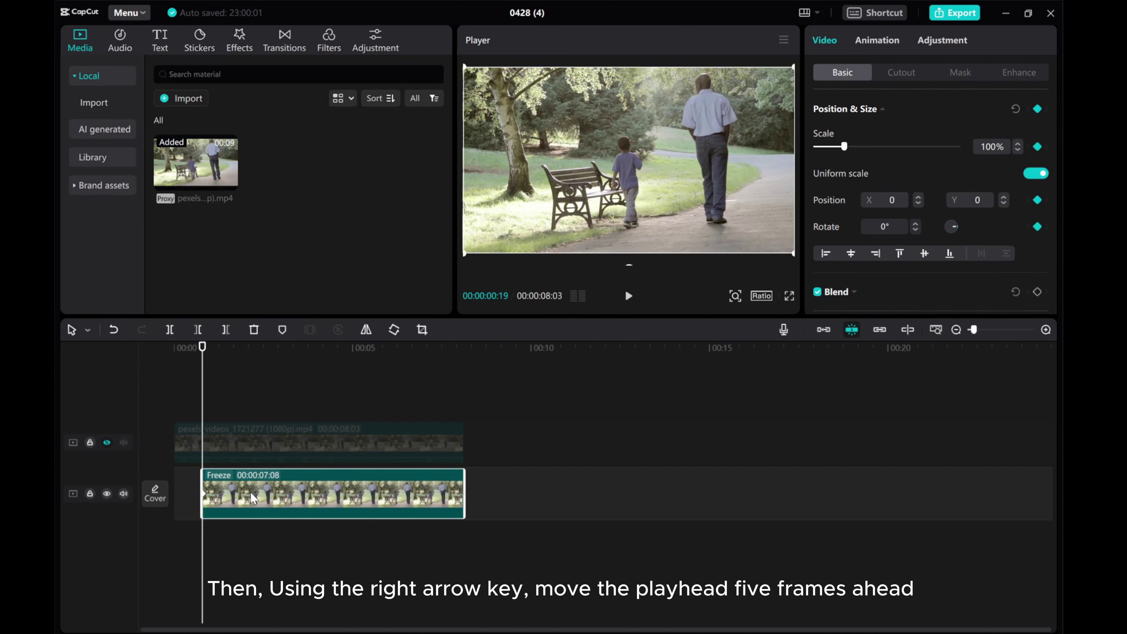
key("Right")
key("Right")
key("Right")
key("Right")
key("Right")
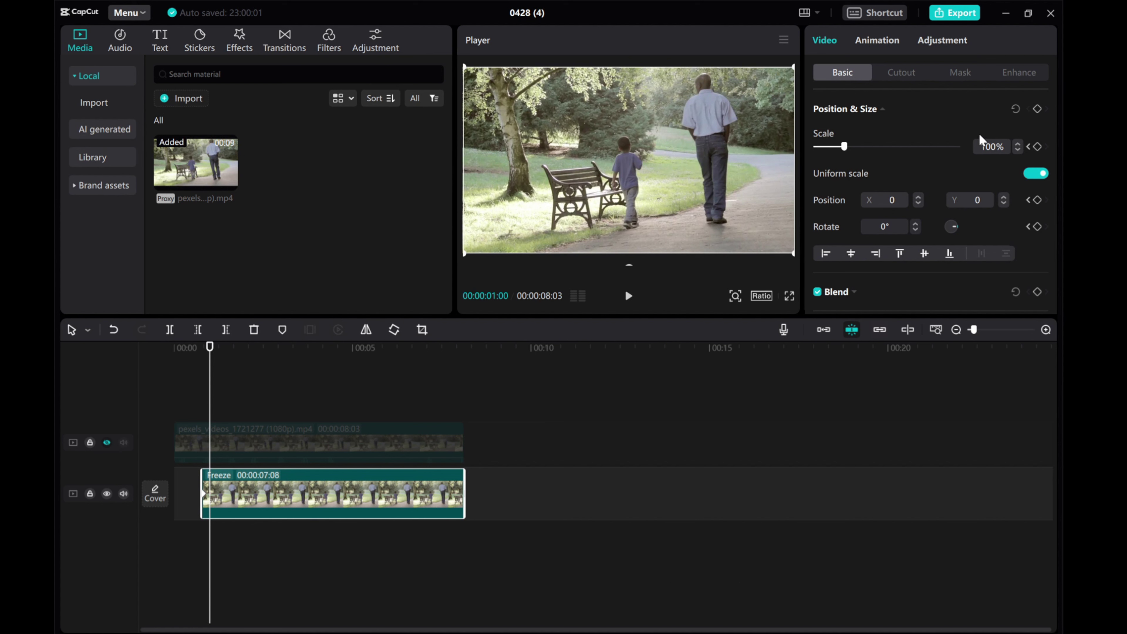
left_click(998, 146)
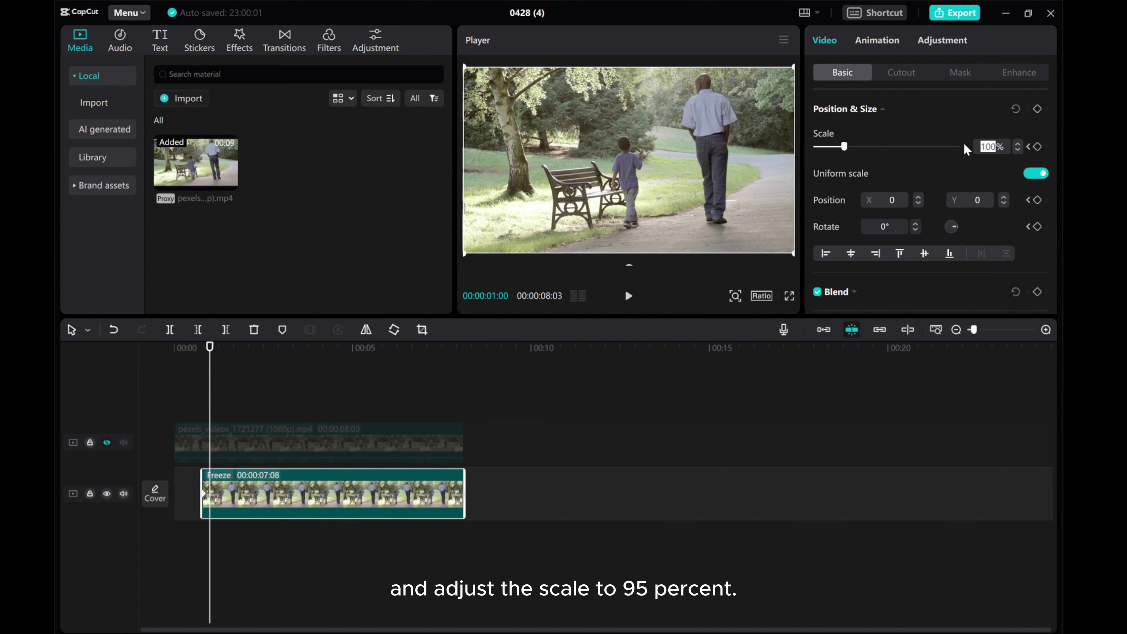
type("95")
key("Return")
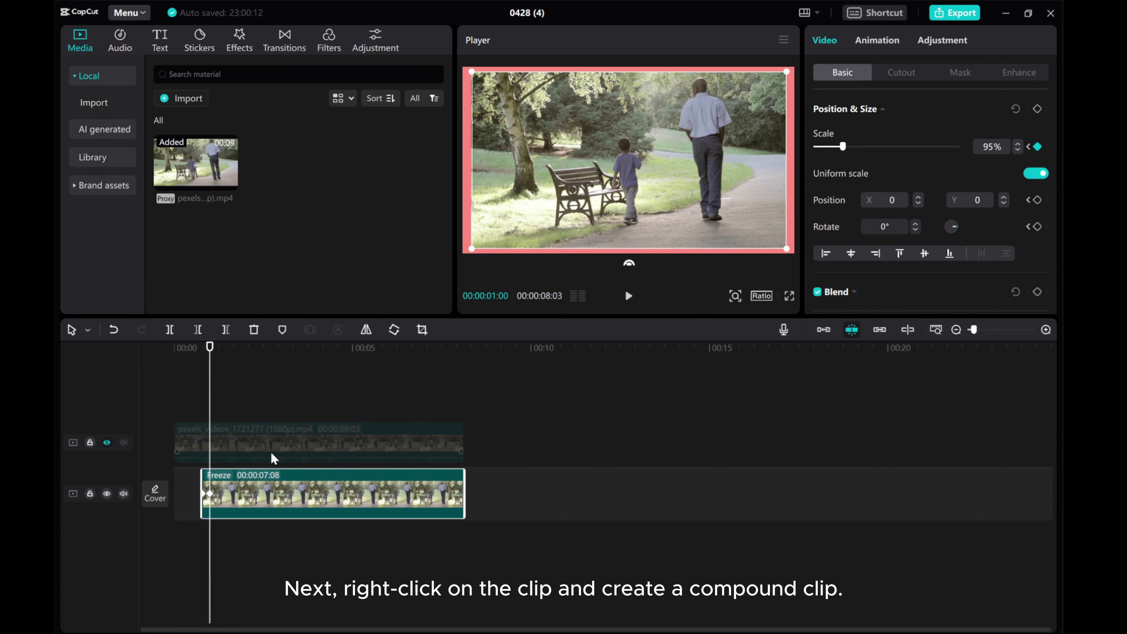
Step: Turn the Freeze clip into Compound clip1, unhide the park copy, and place the compound above it
right_click(275, 493)
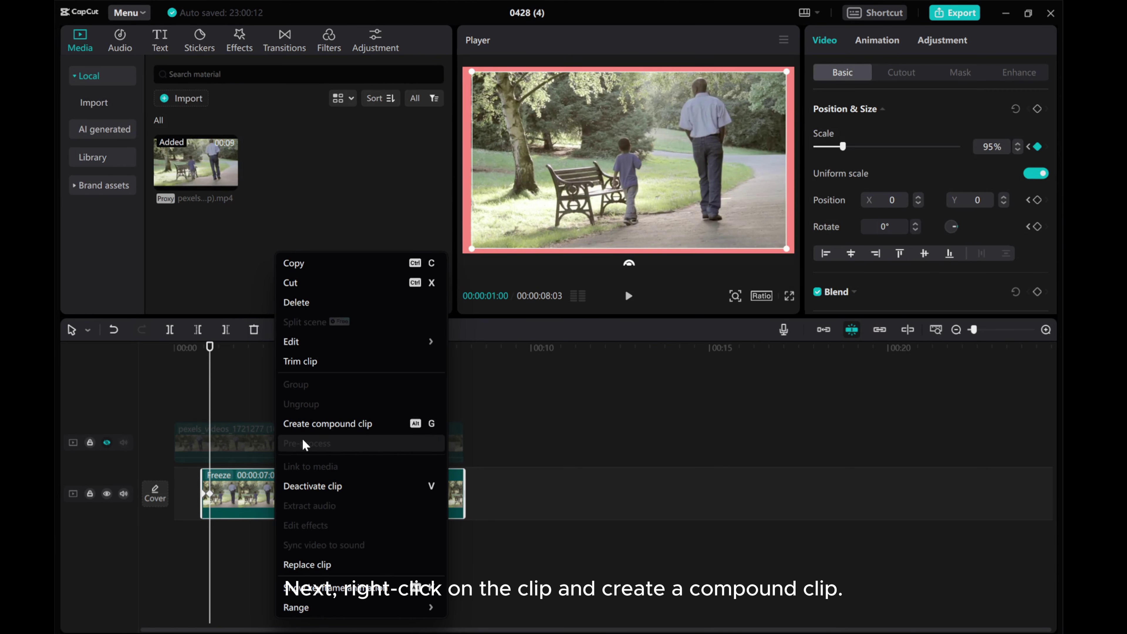
left_click(322, 424)
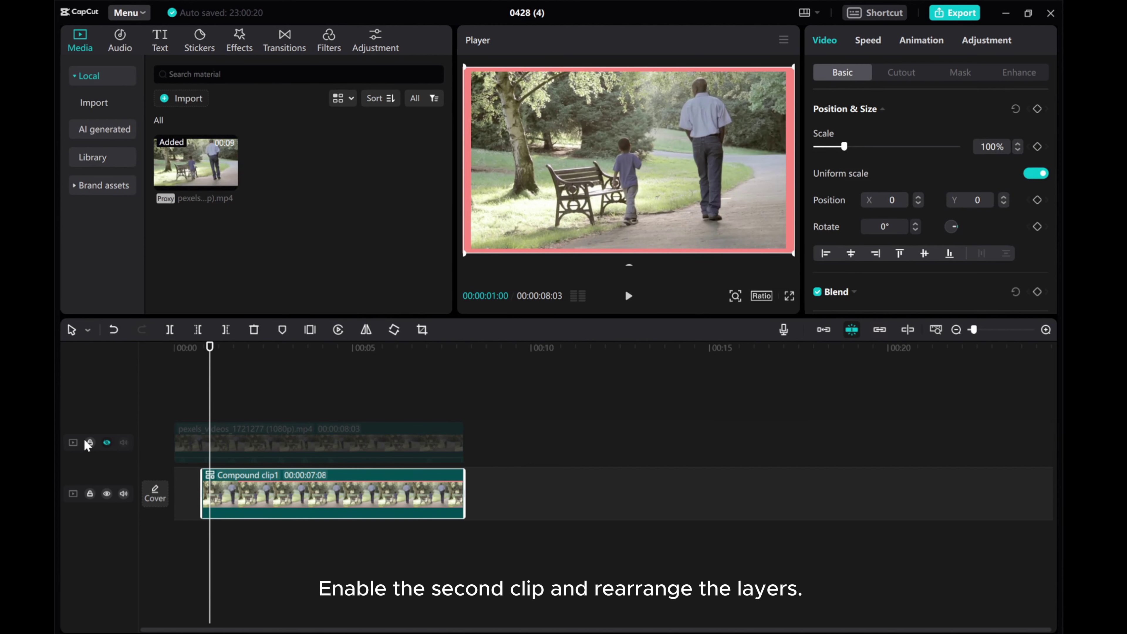
left_click(107, 443)
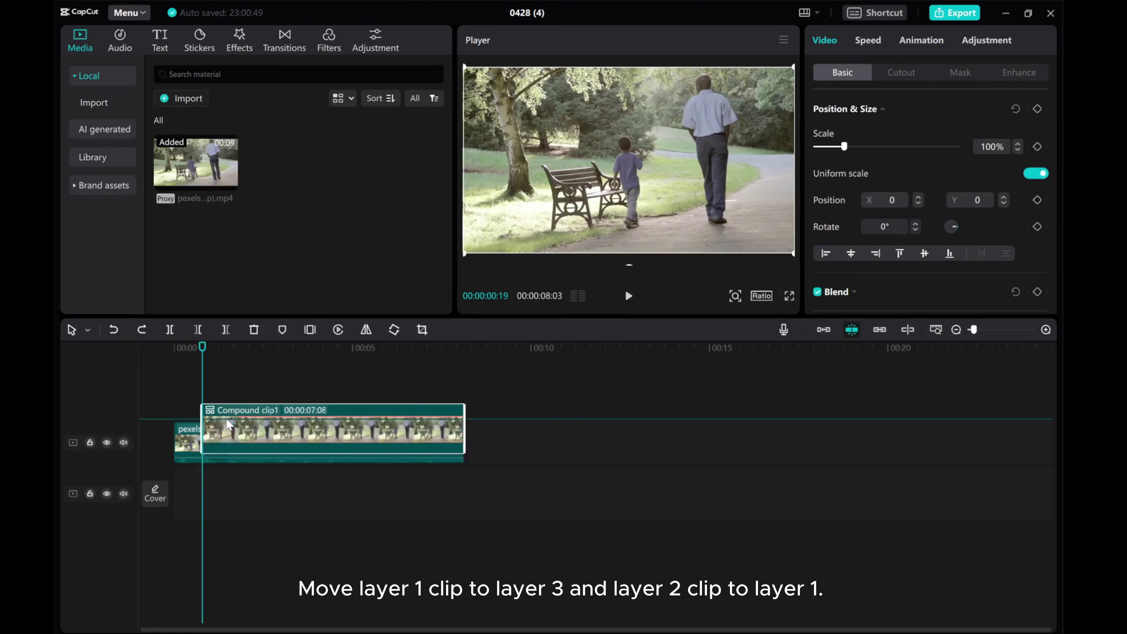
left_click_drag(228, 422, 227, 399)
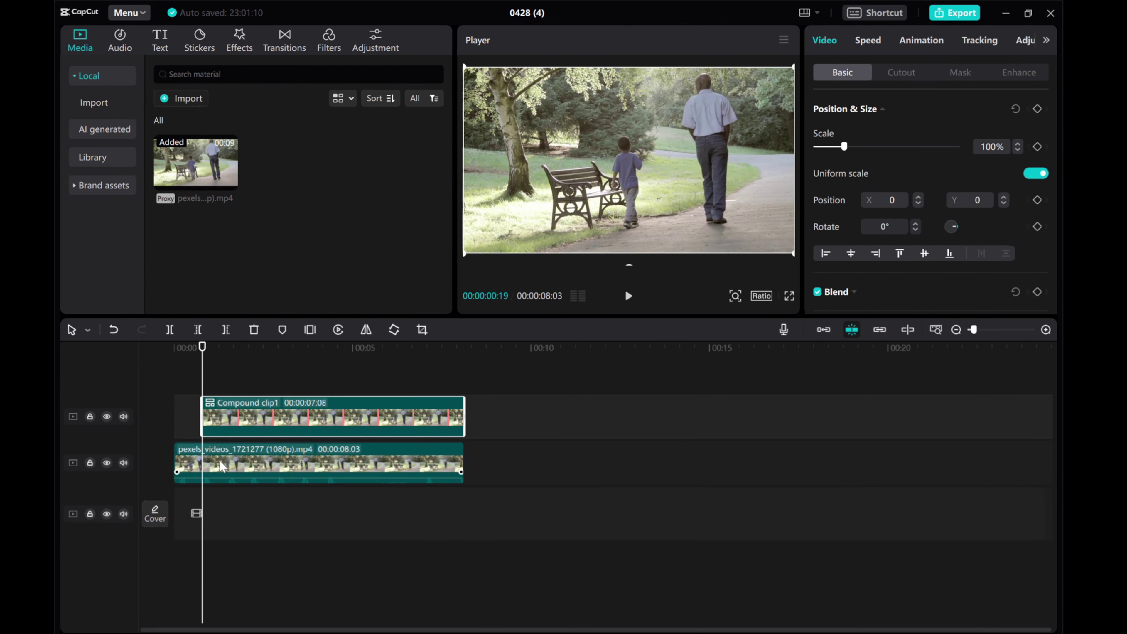
left_click_drag(228, 459, 228, 507)
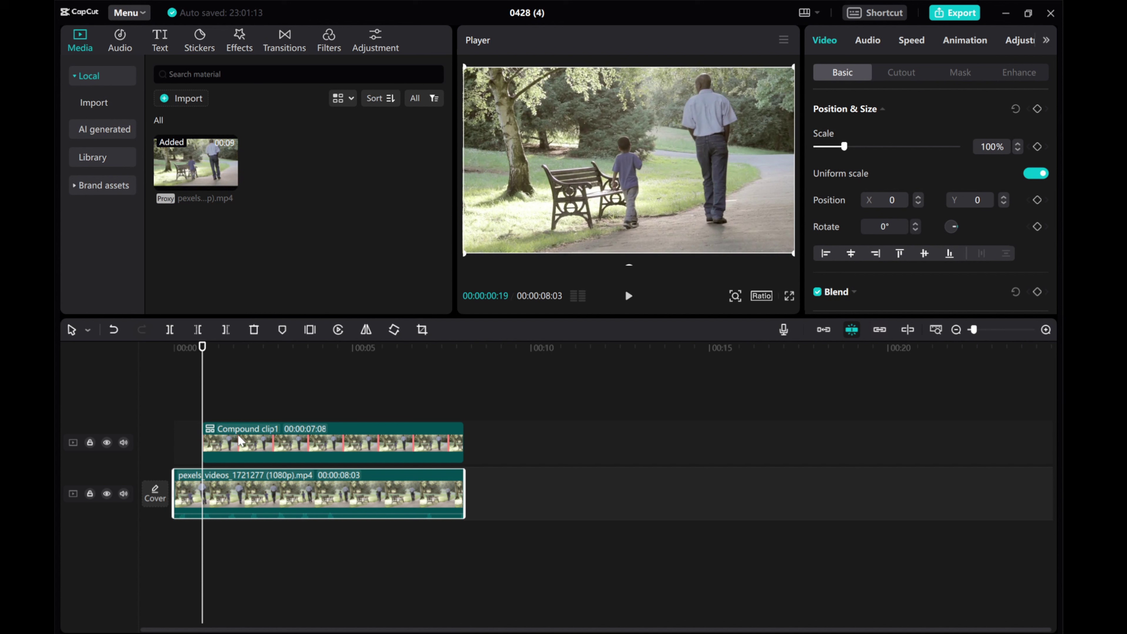
Step: Keyframe Compound clip1 to shrink to 56%, tilt -15° and shift up-left by 00:00:01:02
left_click(251, 445)
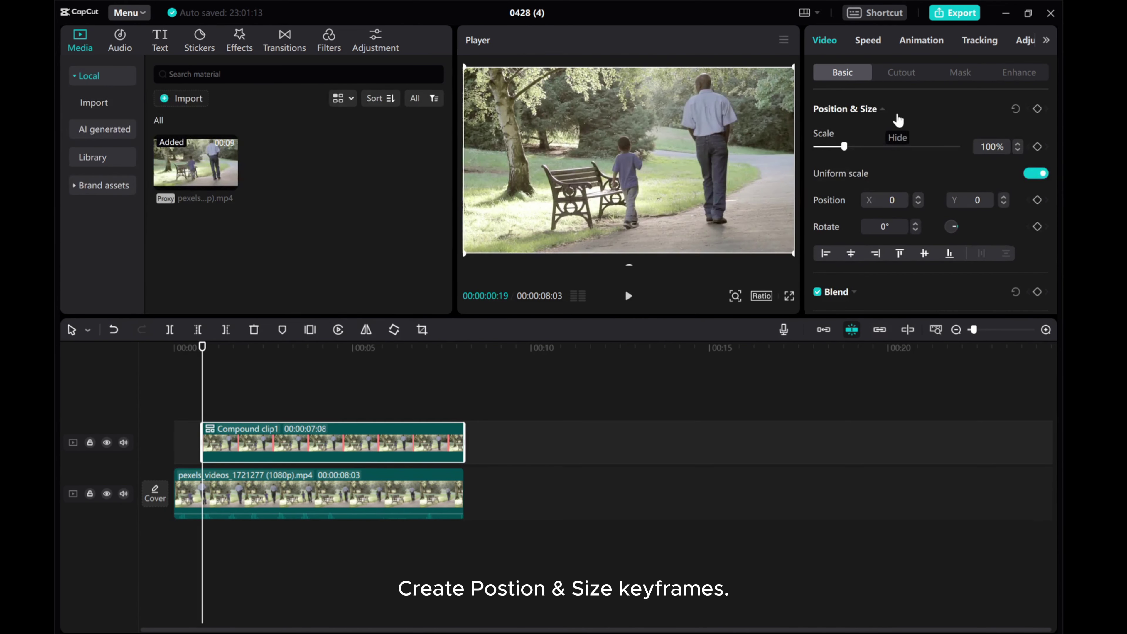
left_click(1036, 110)
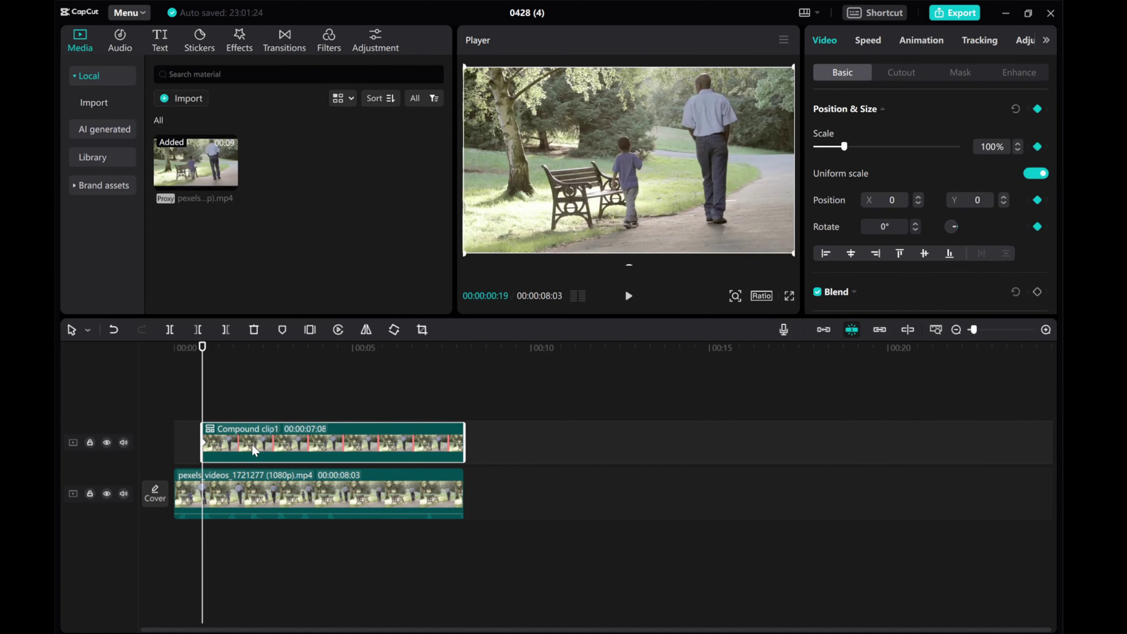
key("Right")
key("Right")
key("Right")
key("Right")
key("Right")
key("Right")
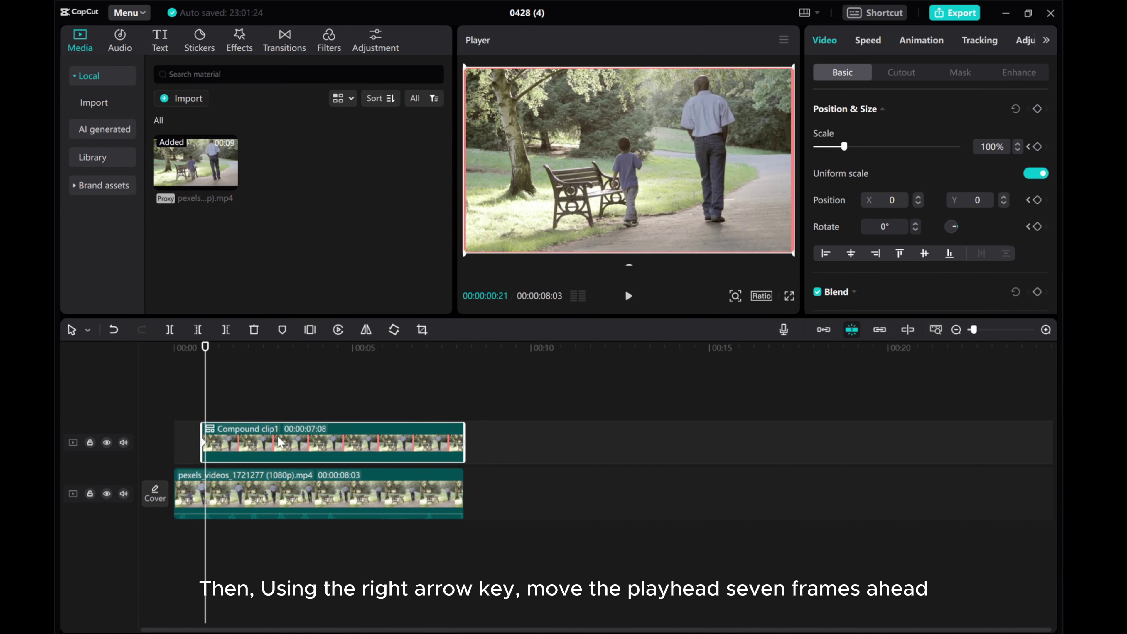
key("Right")
key("Right")
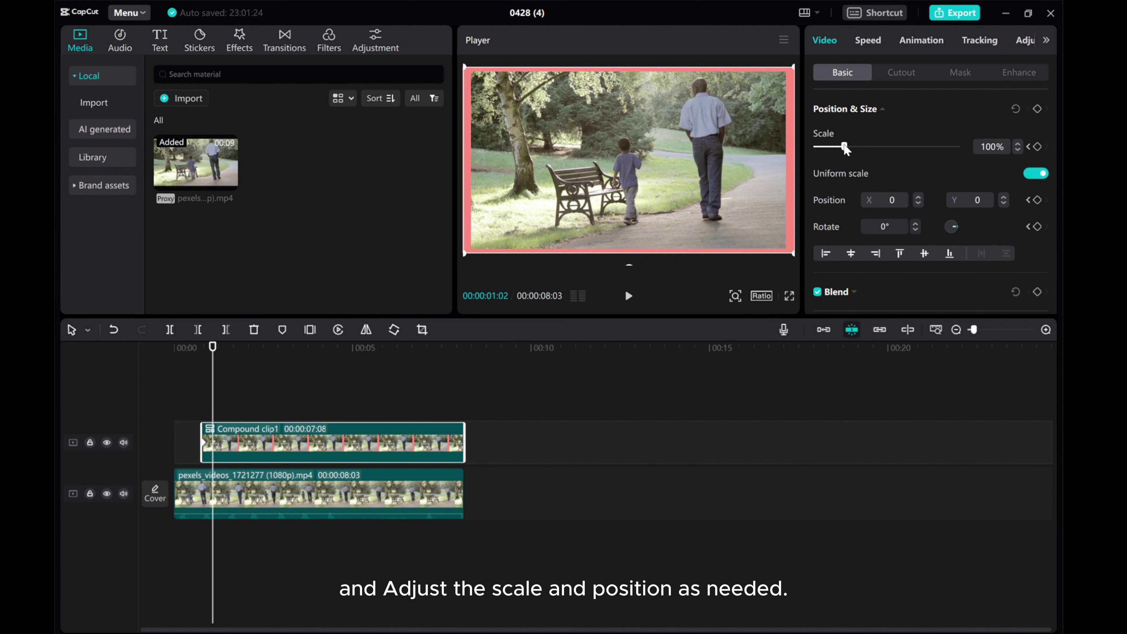
left_click_drag(845, 148, 833, 148)
left_click_drag(629, 231, 619, 221)
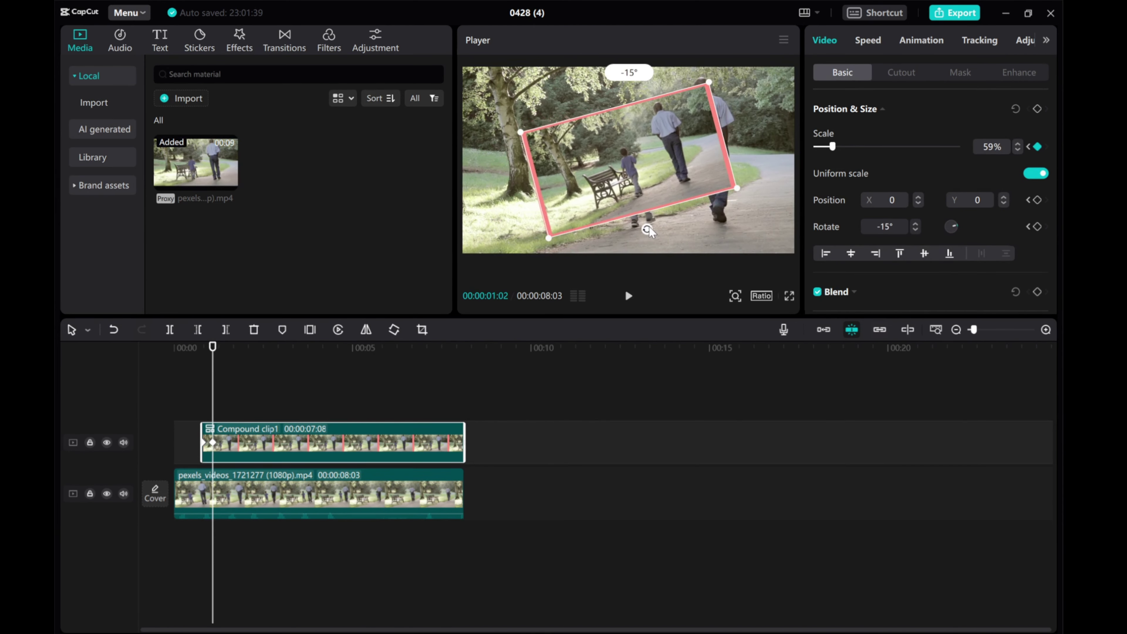
left_click_drag(630, 177, 602, 169)
left_click_drag(692, 181, 664, 175)
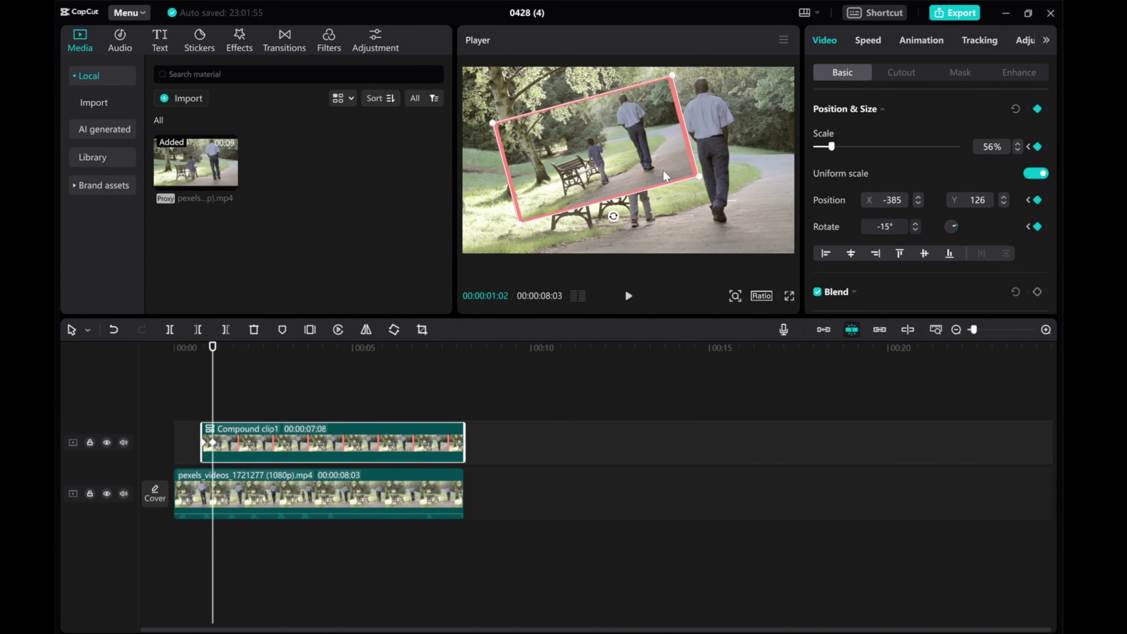
left_click_drag(213, 375, 193, 380)
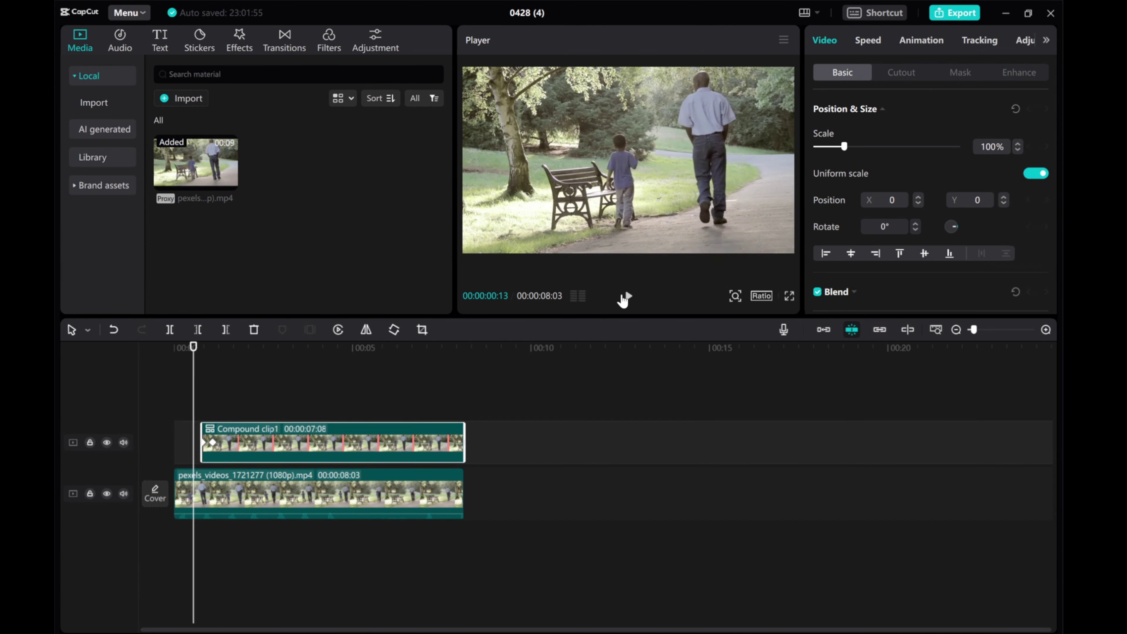
Step: Preview the zoom animation and return the playhead to 0:19
left_click(626, 297)
left_click(627, 297)
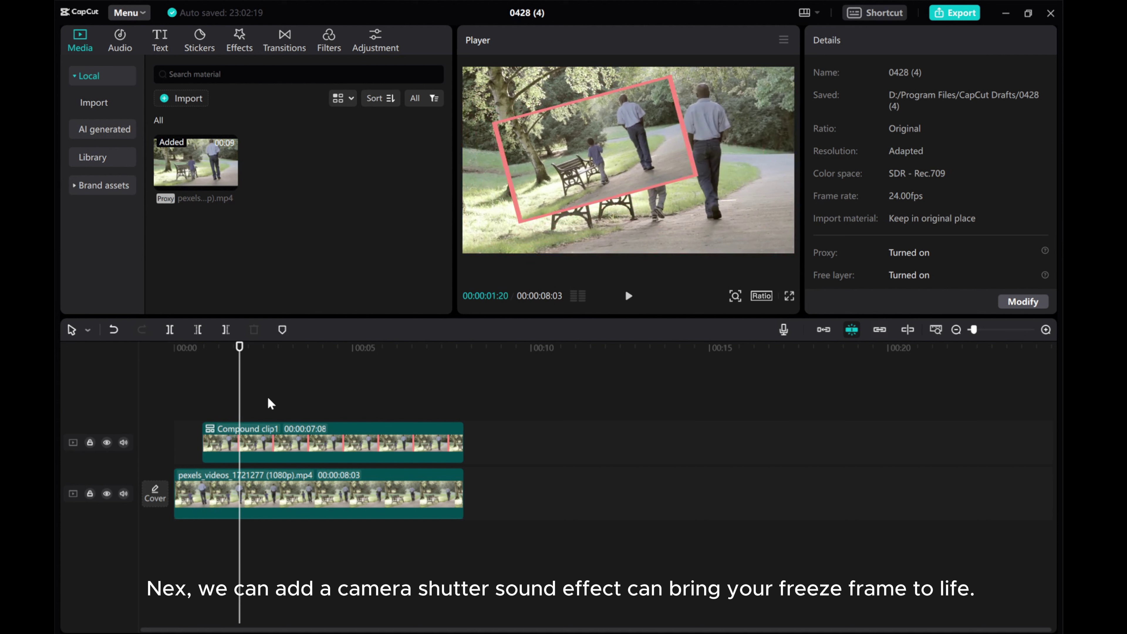
left_click_drag(239, 405, 203, 407)
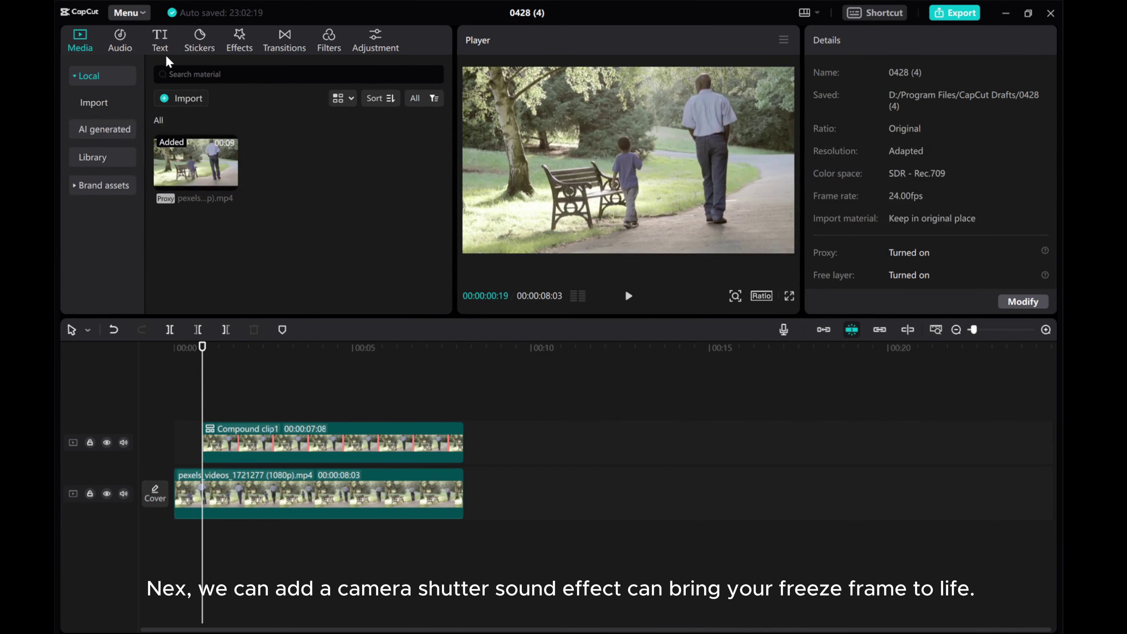
Step: Search the audio library for 'camera shutter' and add Shutter sound Camera Kasha at 0:19
left_click(118, 41)
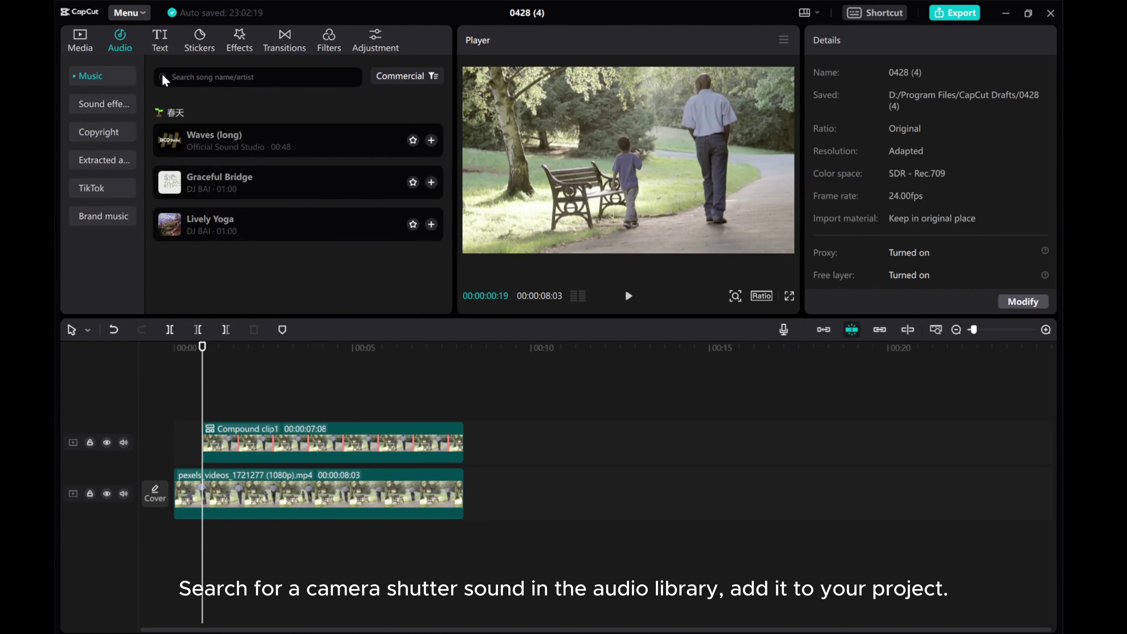
left_click(185, 78)
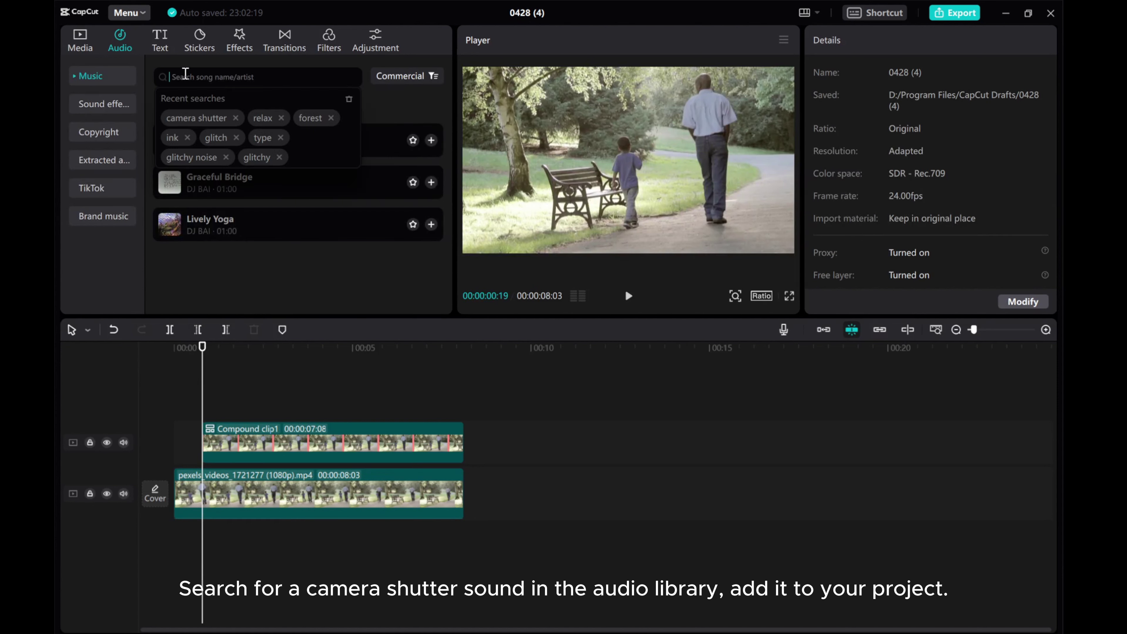
left_click(187, 117)
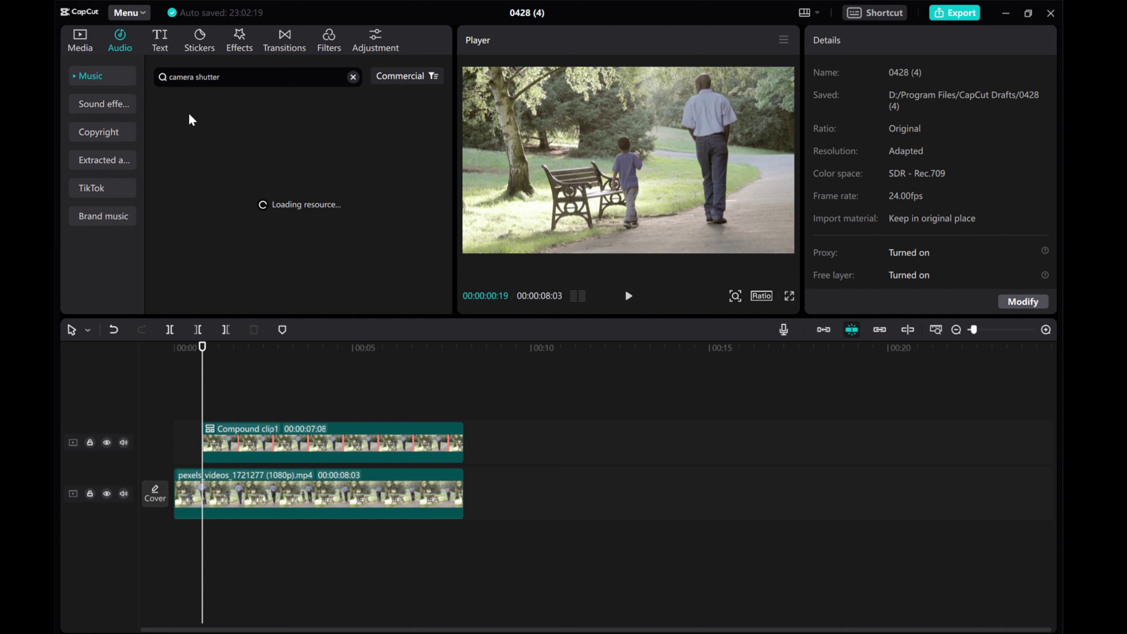
left_click(209, 118)
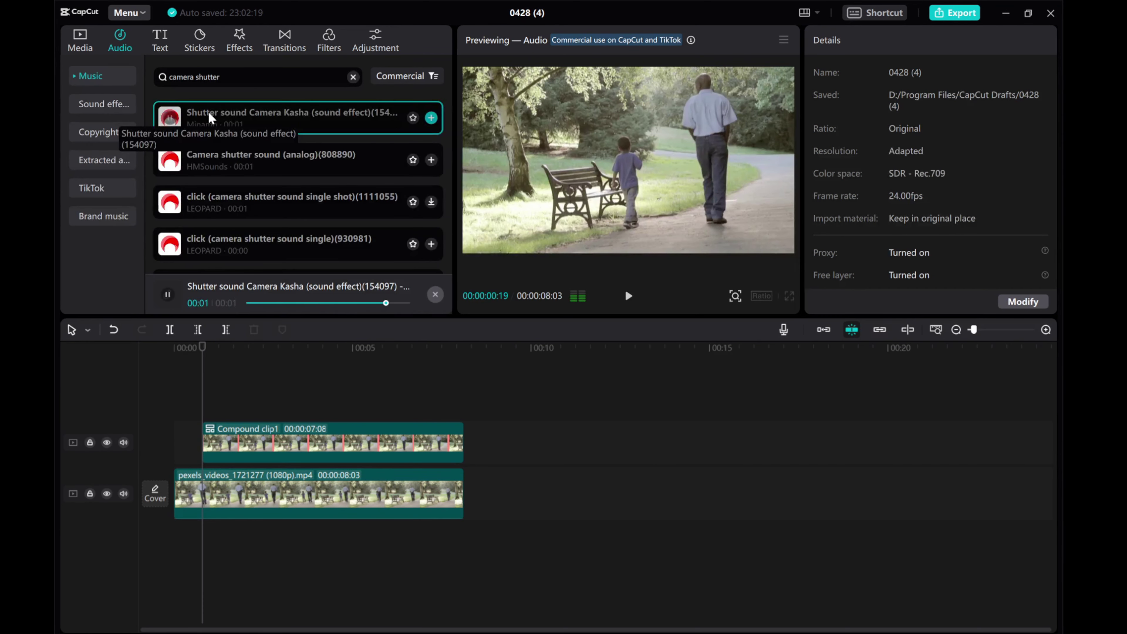
left_click(431, 118)
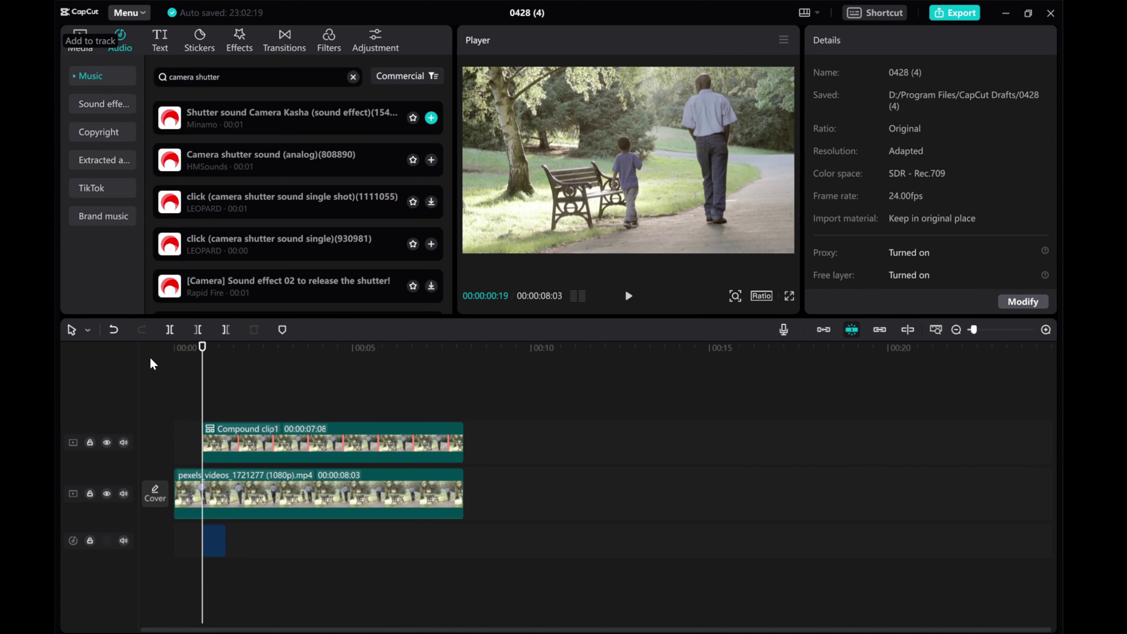
Step: Play back the edit from 0:07 to hear the shutter, then again from the start
left_click_drag(202, 353, 184, 363)
left_click(627, 296)
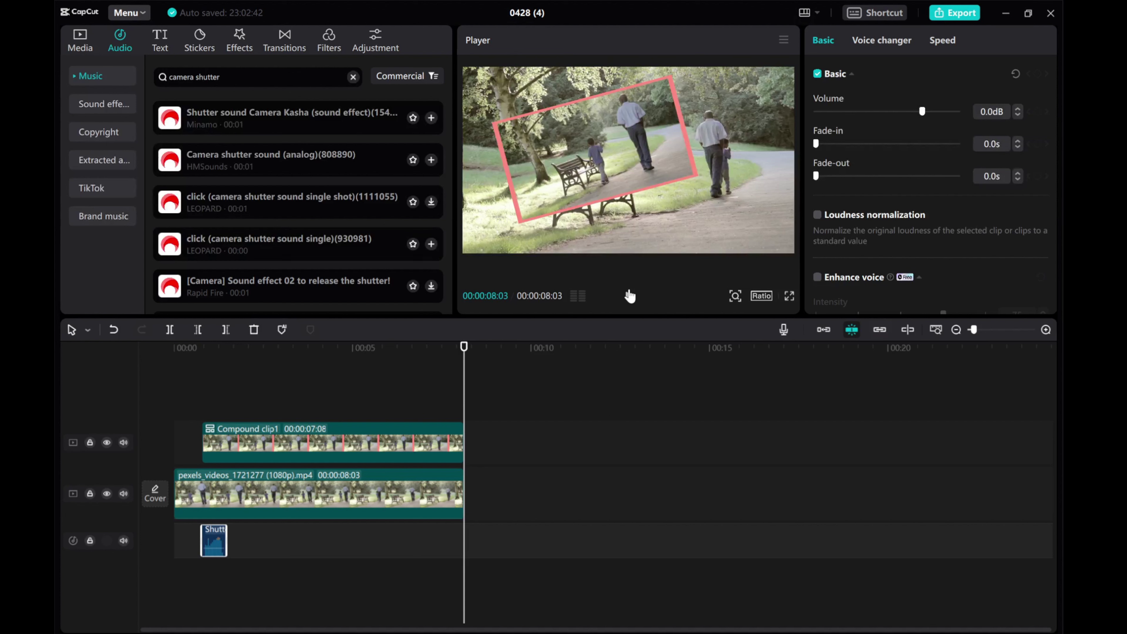
left_click_drag(463, 376, 103, 346)
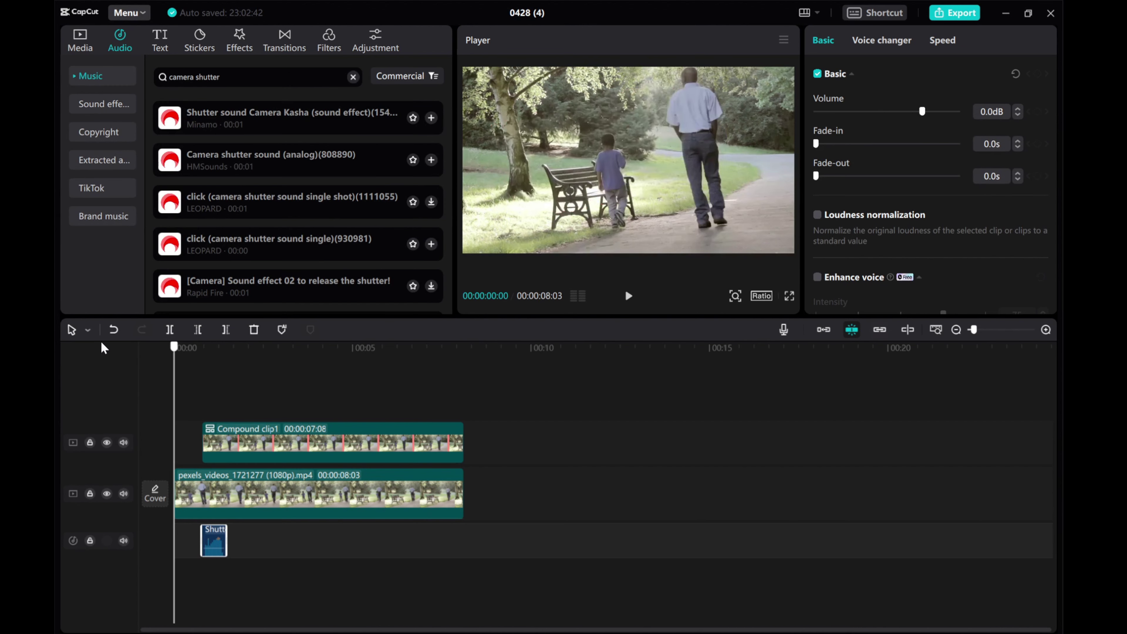
left_click(629, 297)
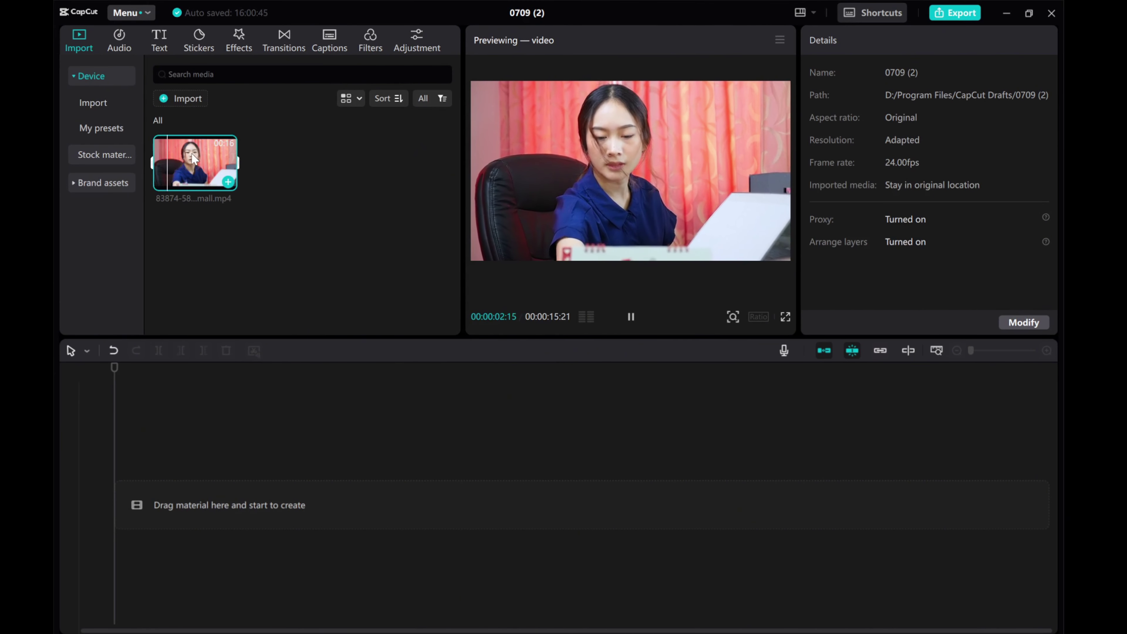
Step: Place the office-woman clip on the timeline and insert a freeze frame at 00:00:03:09
left_click_drag(194, 161, 249, 508)
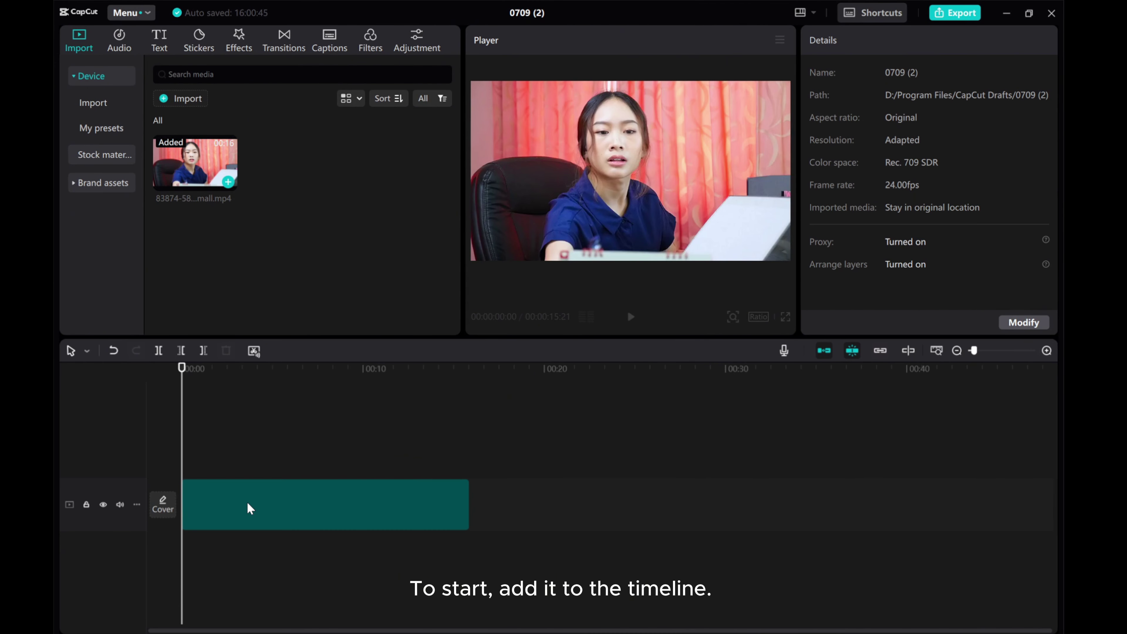
left_click(247, 505)
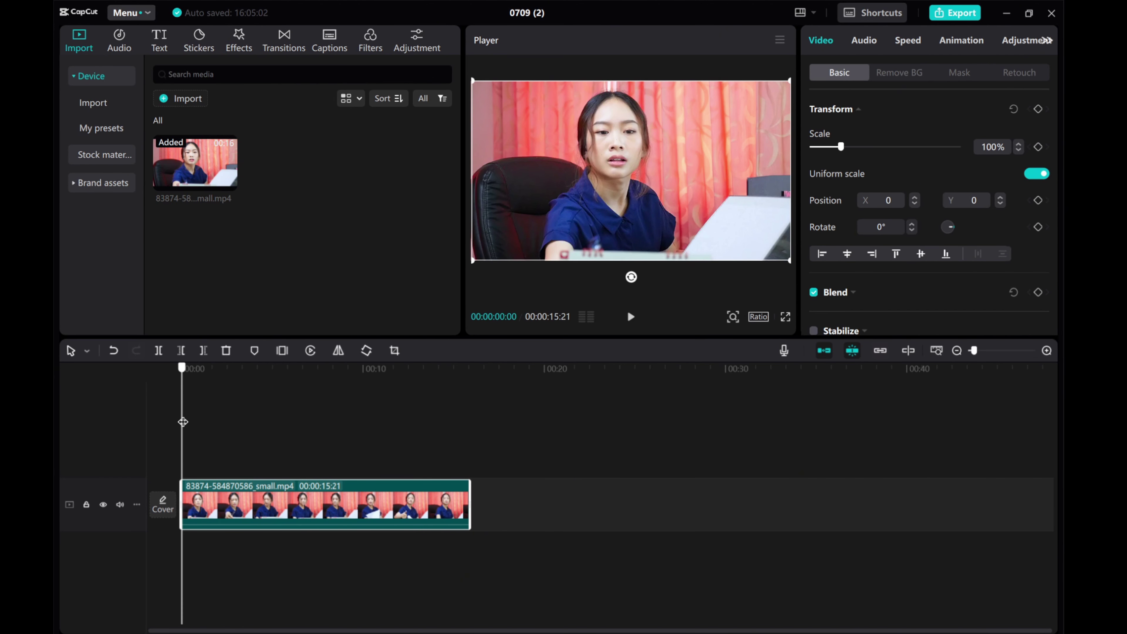
left_click_drag(183, 422, 243, 441)
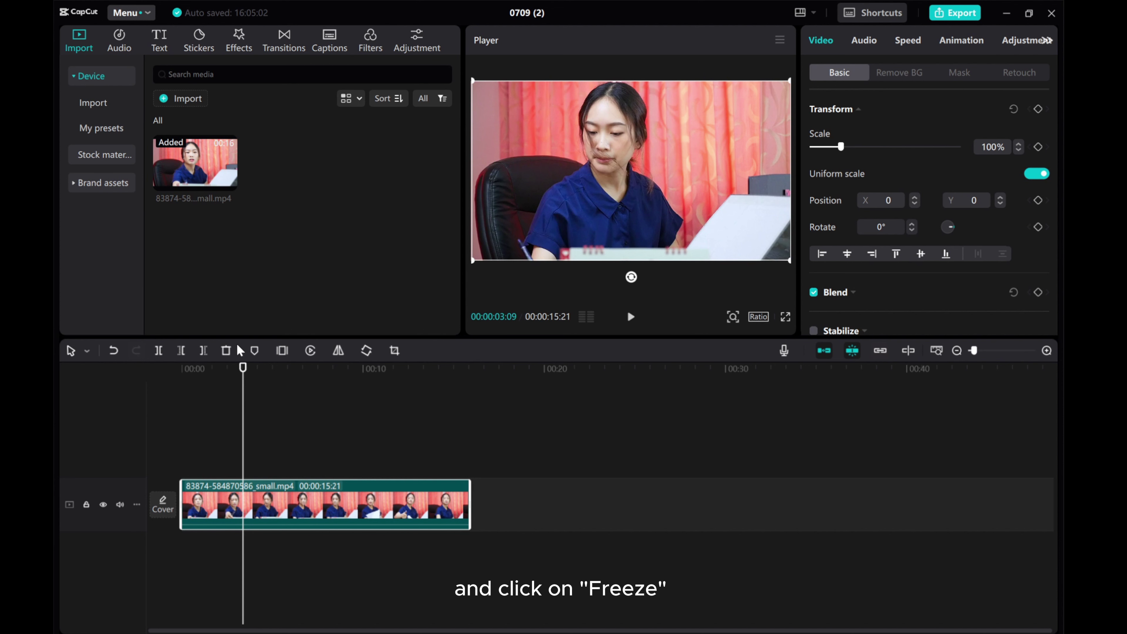
left_click(282, 350)
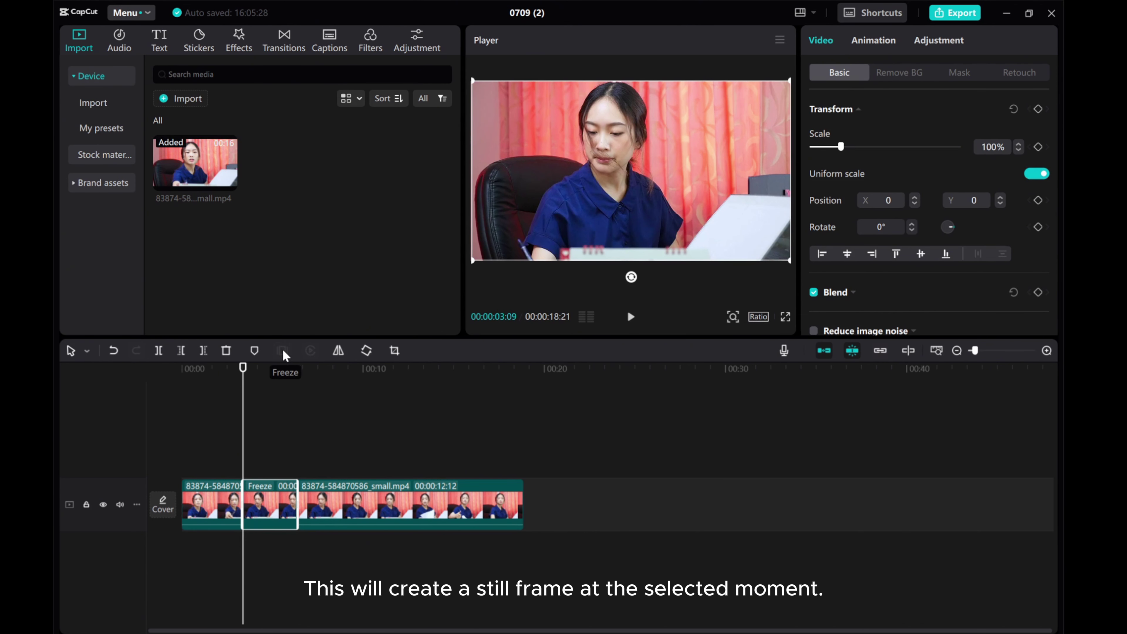
Step: Trim the freeze segment's end back to the 5:00 mark, making the edit 00:00:18:01 long
left_click(631, 316)
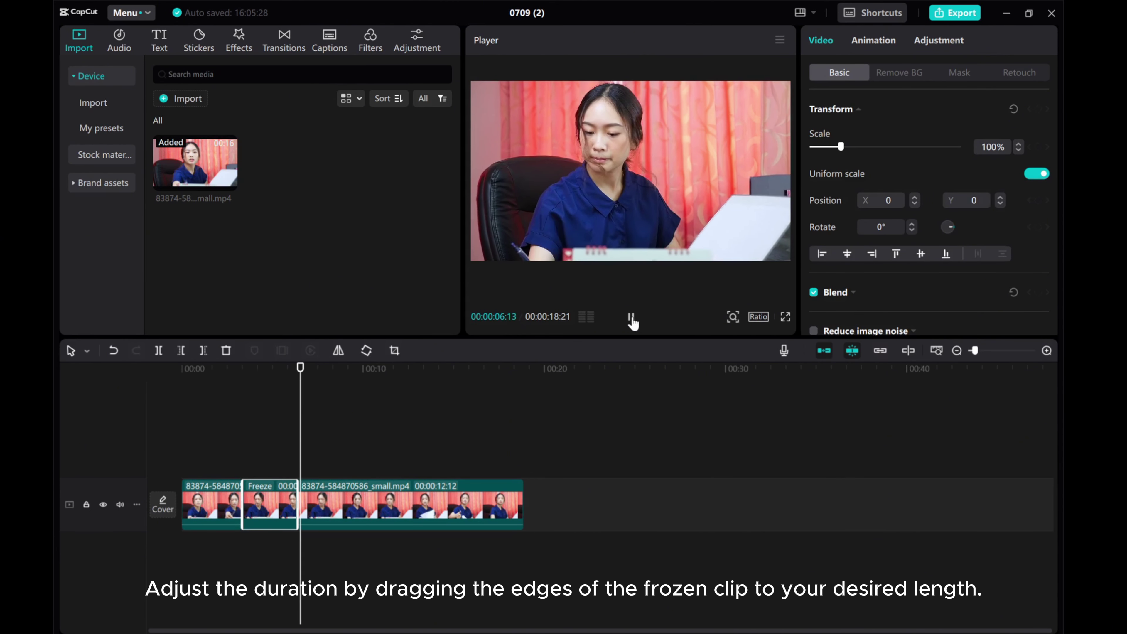
left_click(631, 317)
left_click(271, 455)
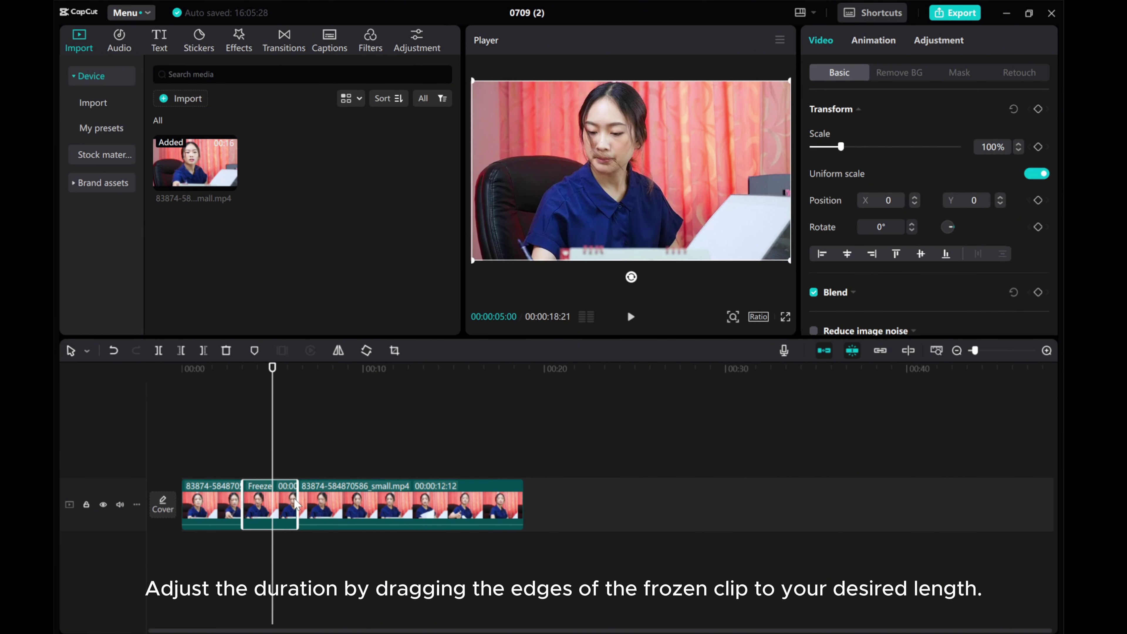
left_click_drag(297, 498, 272, 504)
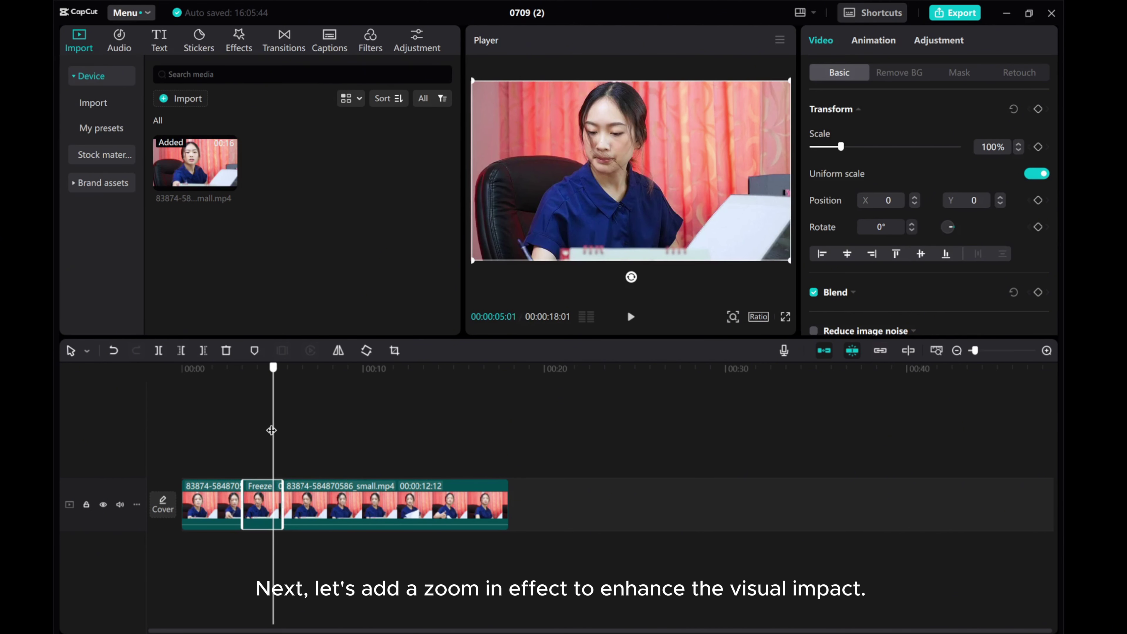
Step: At 3:09, zoom the freeze frame to 146% and shift it to Y -501 onto her face
left_click_drag(272, 433, 239, 441)
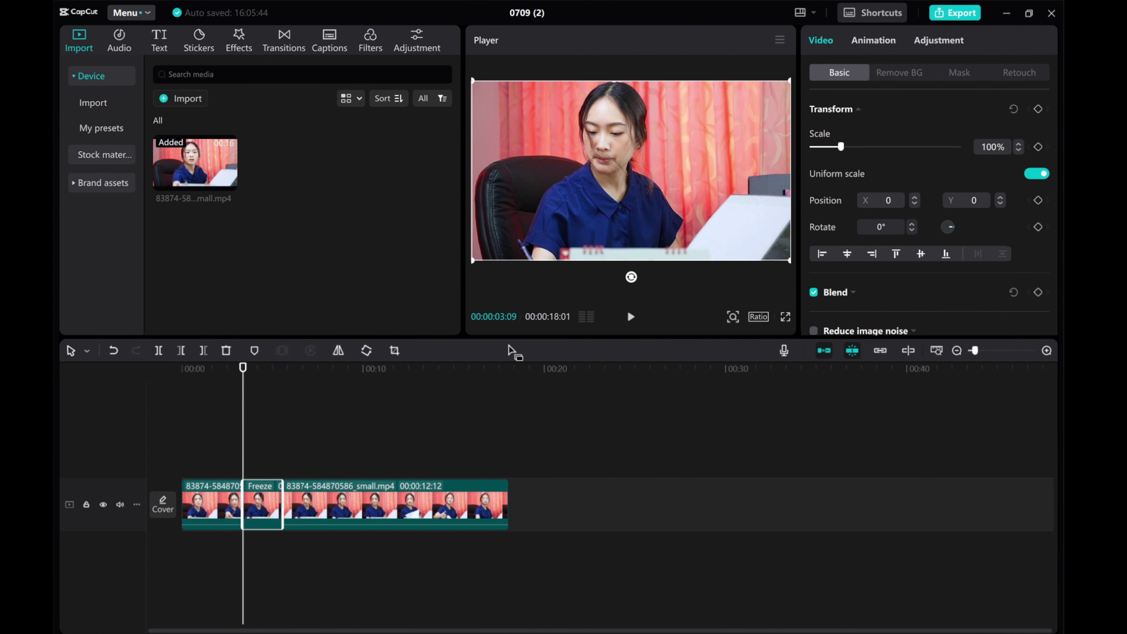
left_click_drag(841, 148, 854, 147)
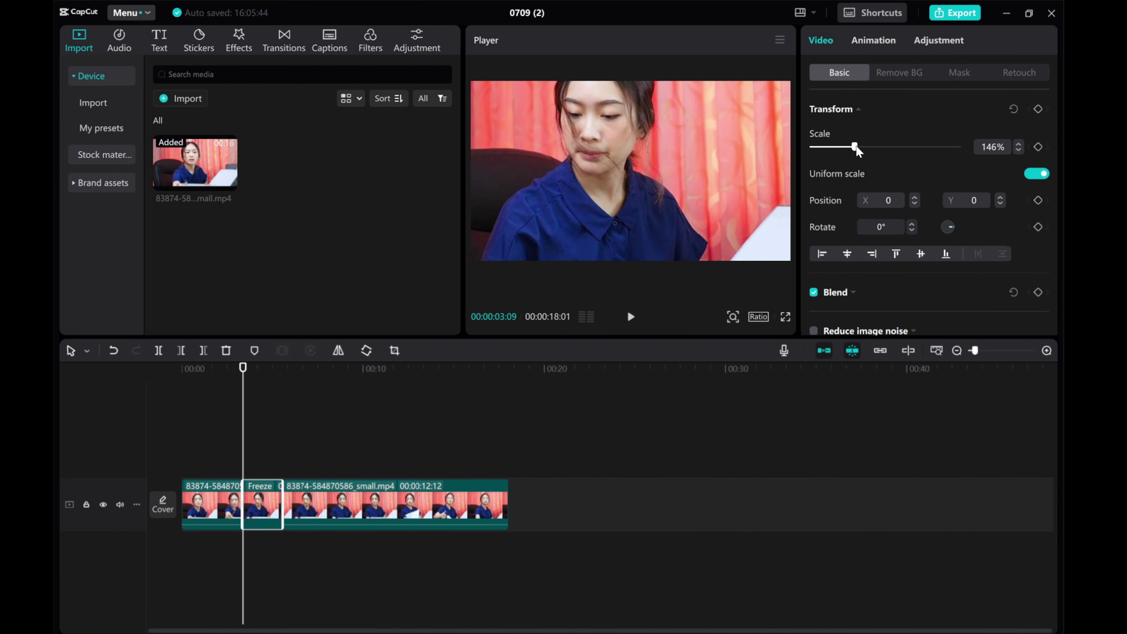
left_click_drag(592, 136, 592, 187)
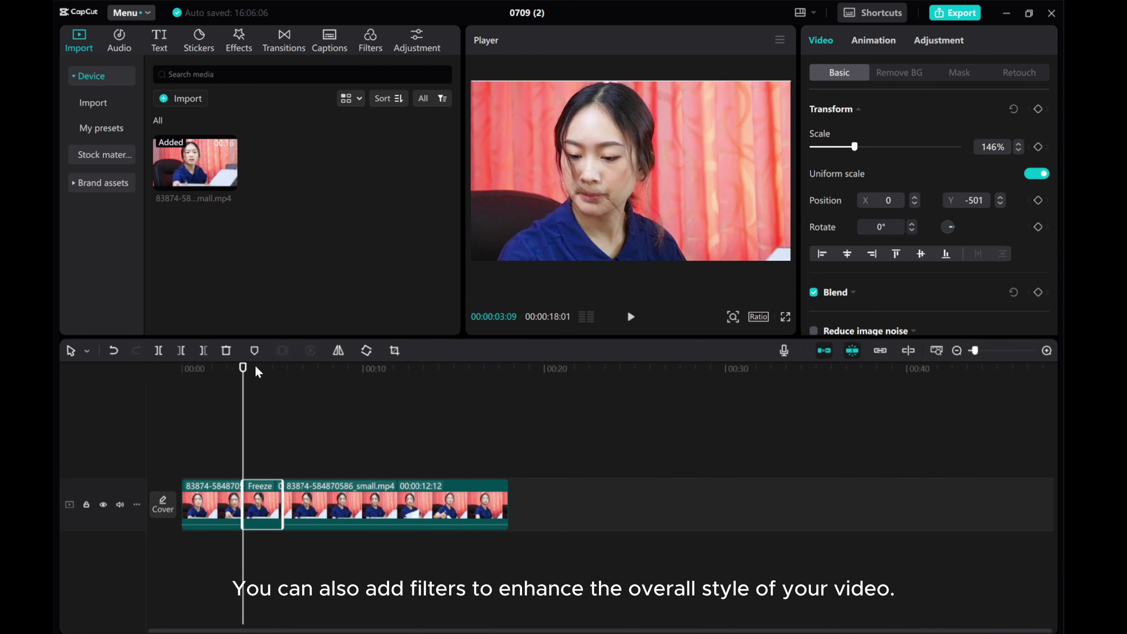
Step: Add the BW 1 filter from the Style filters and trim it to the freeze frame
left_click(370, 42)
left_click(82, 74)
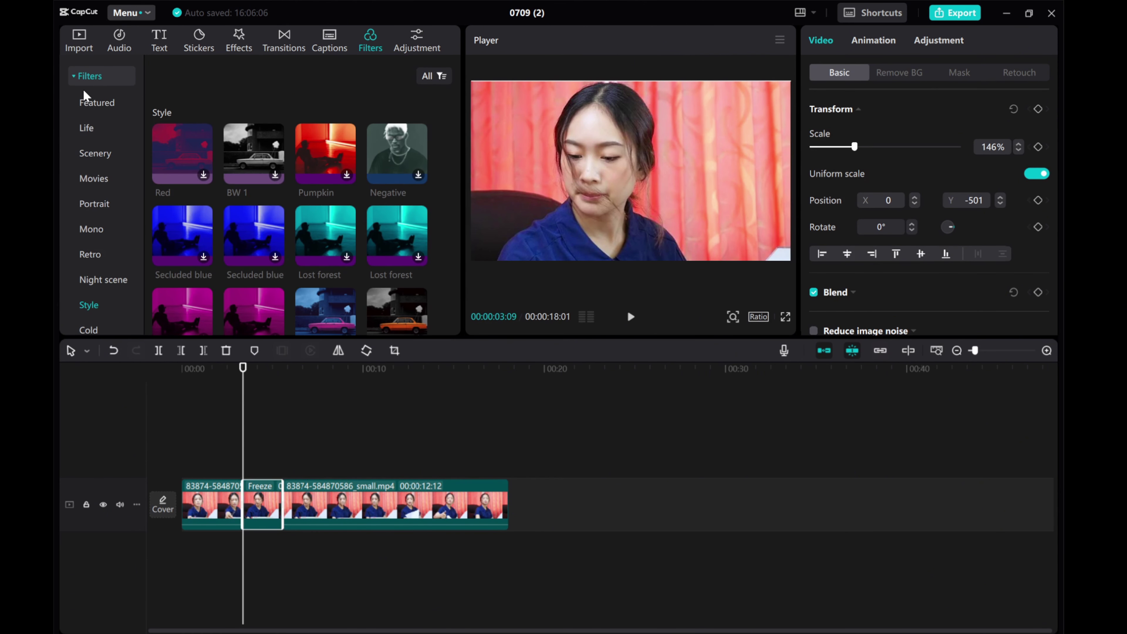
left_click(87, 100)
scroll(237, 272, "down", 2)
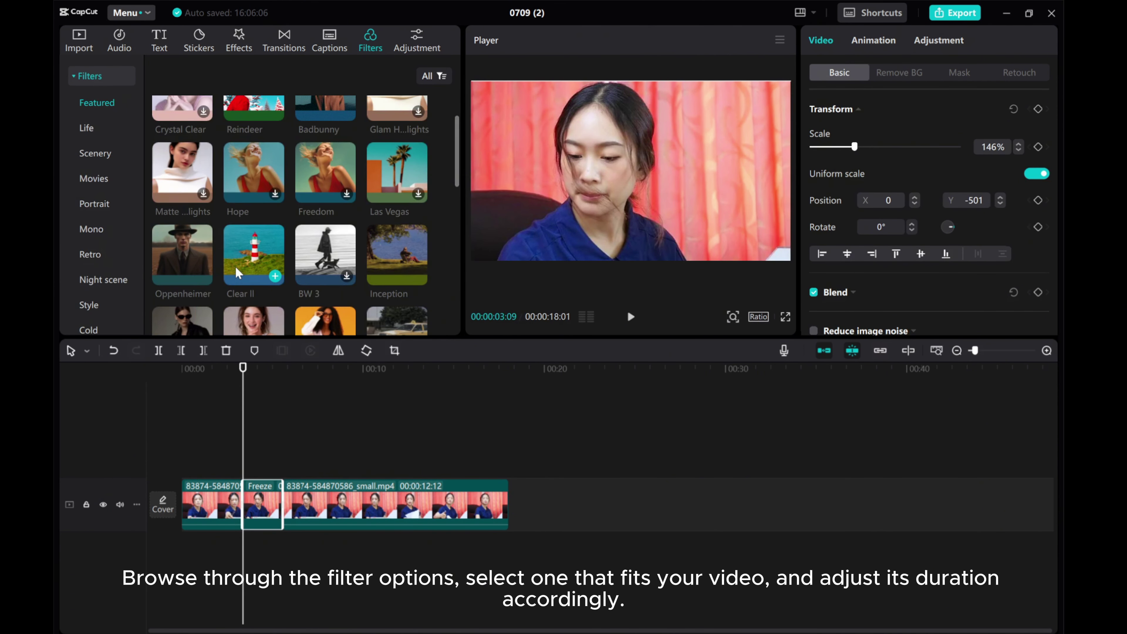
left_click(87, 303)
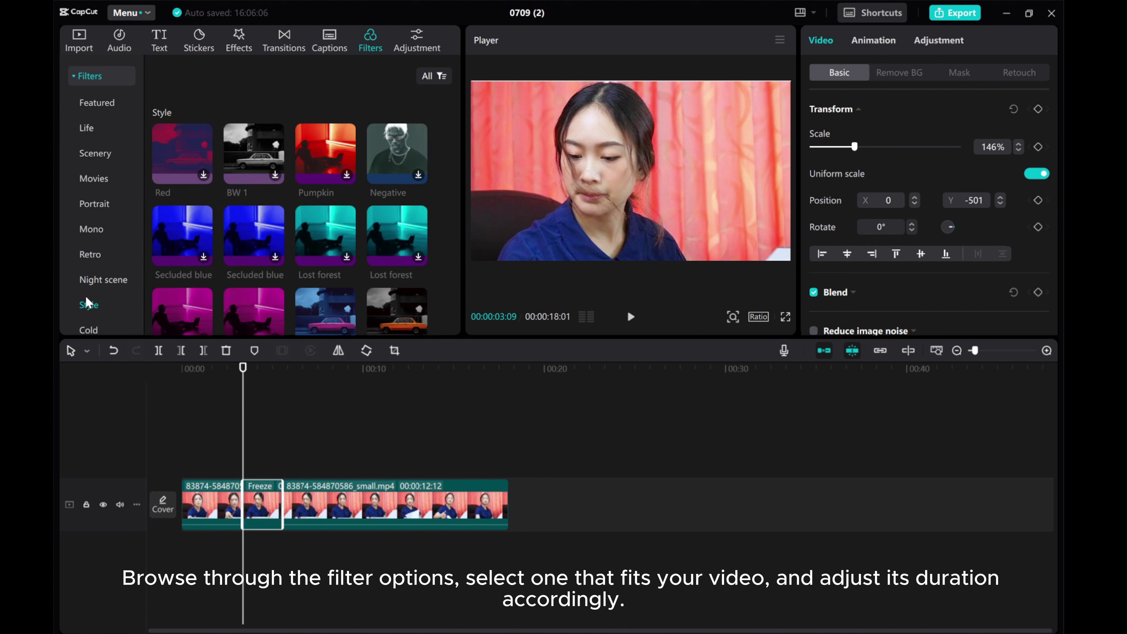
left_click(275, 175)
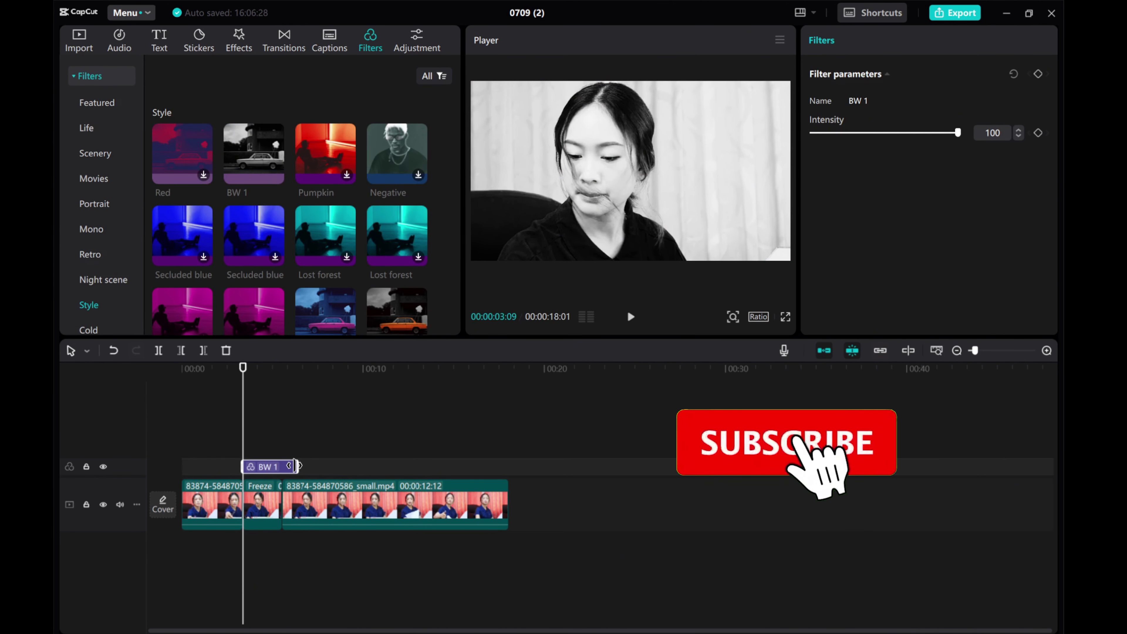
left_click_drag(289, 466, 283, 467)
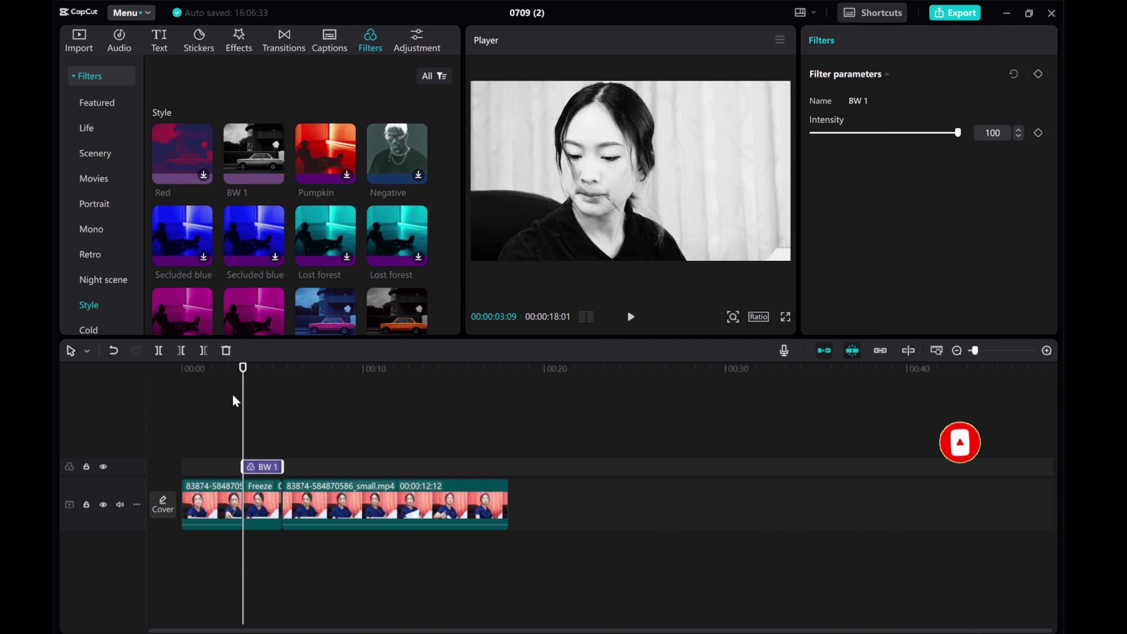
Step: Preview the black-and-white freeze, then select the Freeze clip to show its 146% transform
left_click(228, 410)
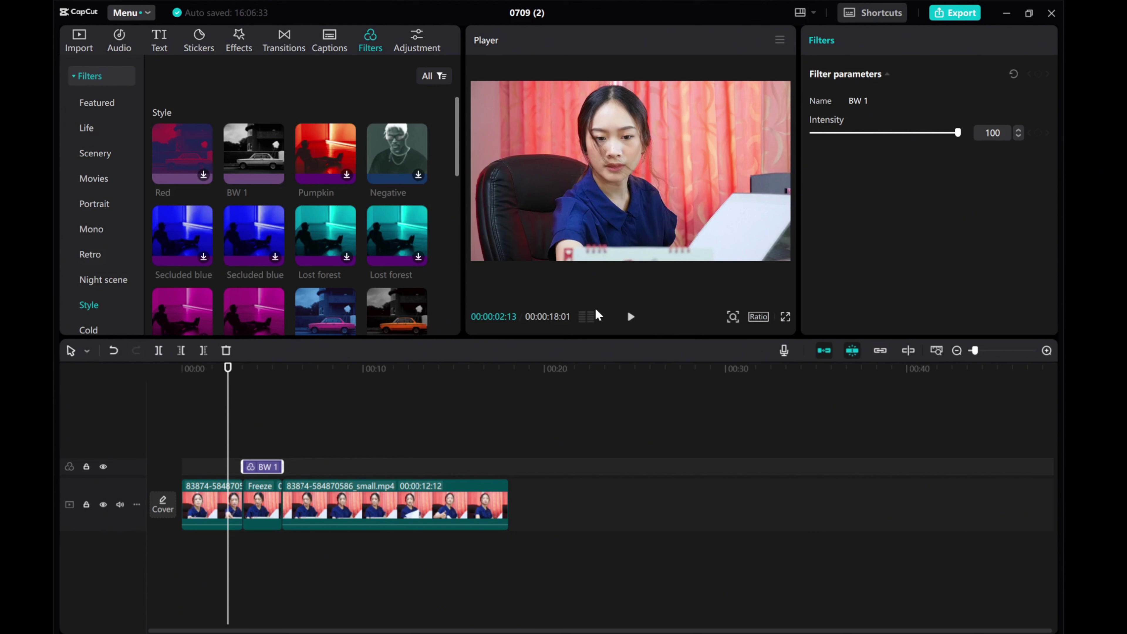
left_click(630, 317)
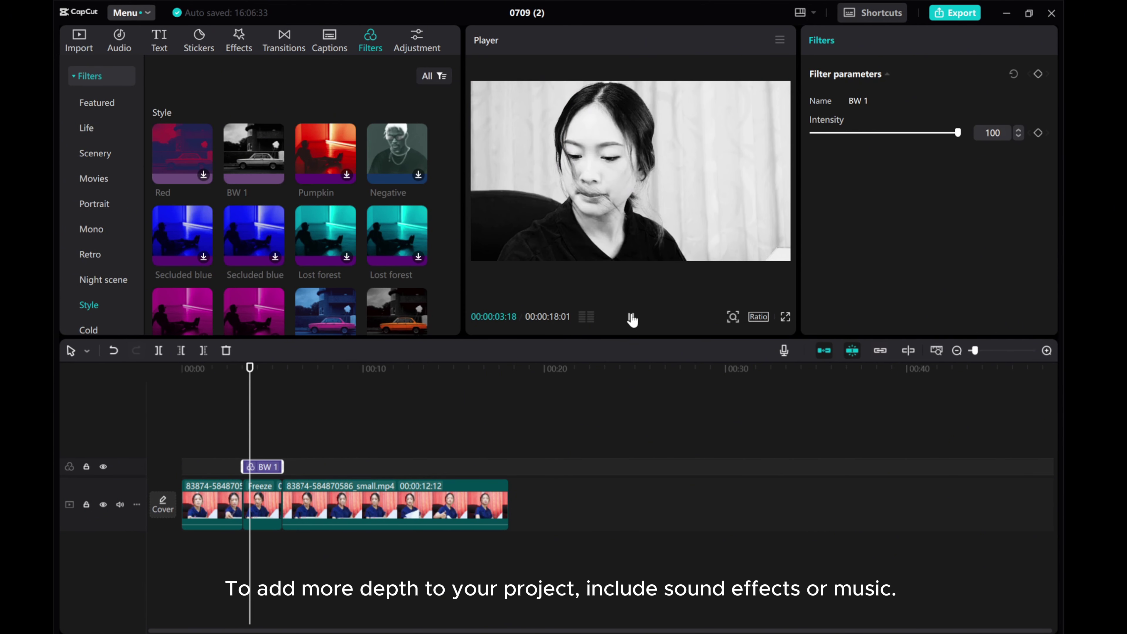
left_click(630, 317)
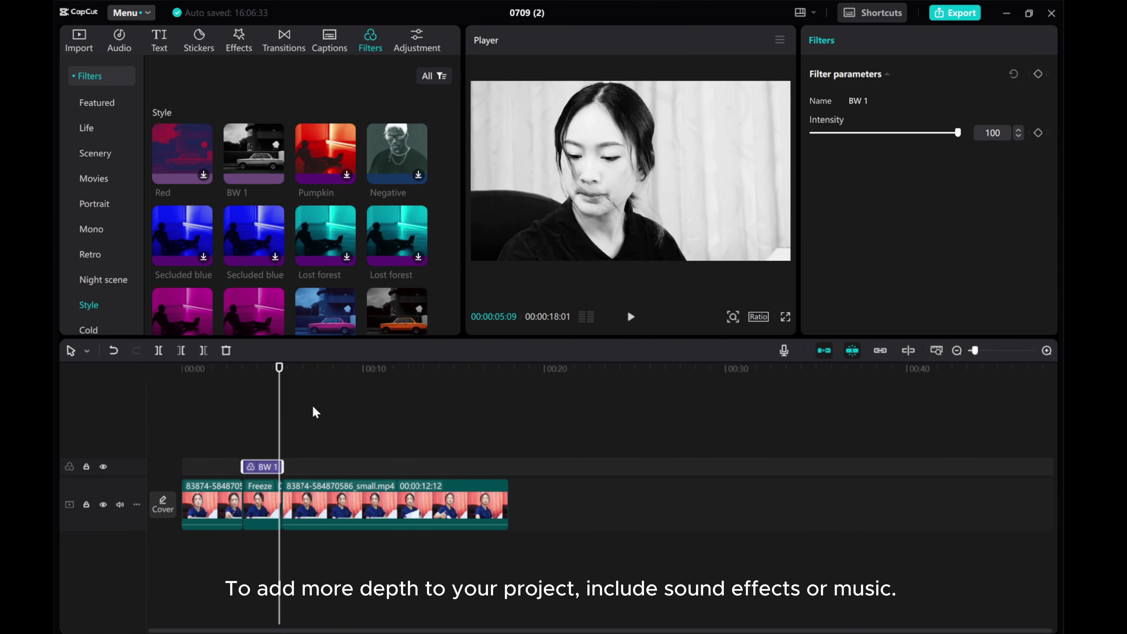
left_click_drag(276, 422, 241, 430)
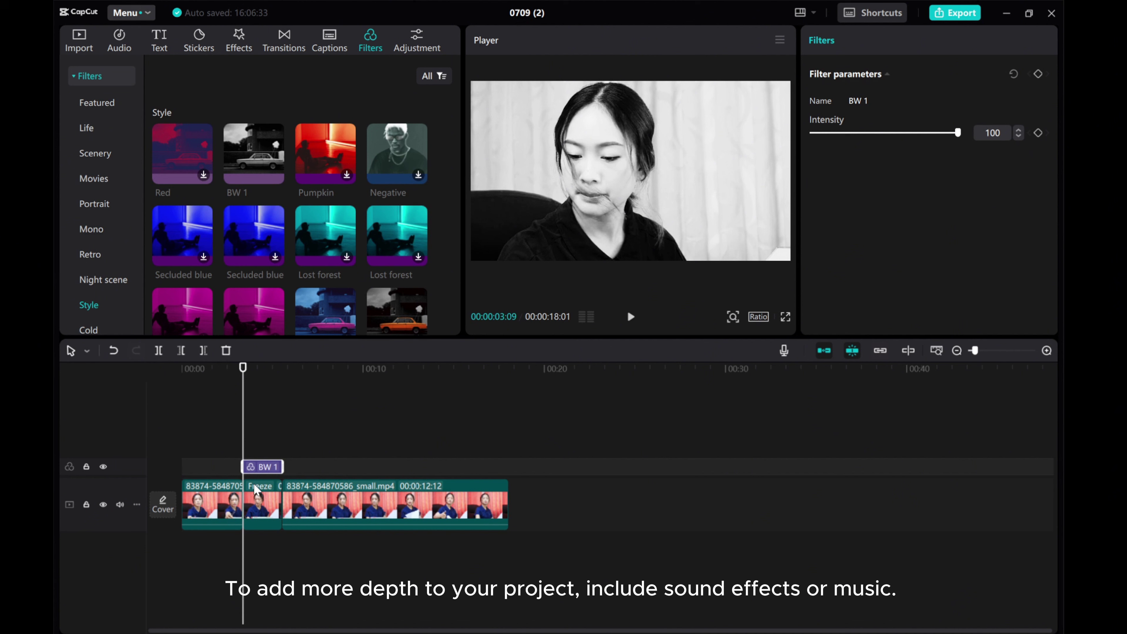
left_click(255, 493)
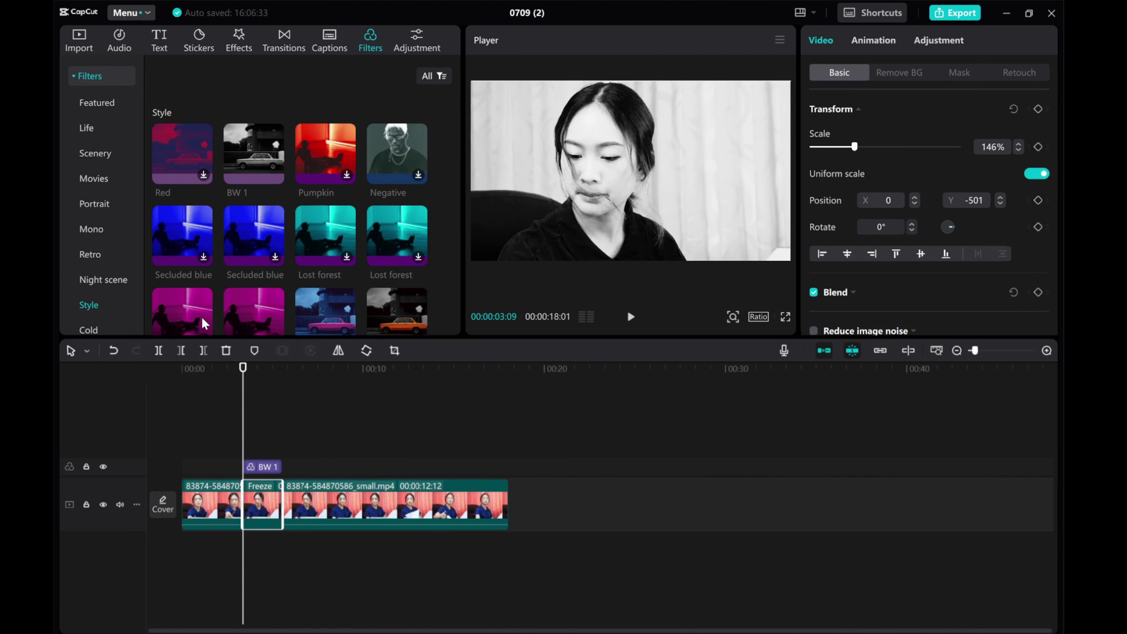
Step: Clear the old search and search the sound effects library for 'beep'
left_click(119, 37)
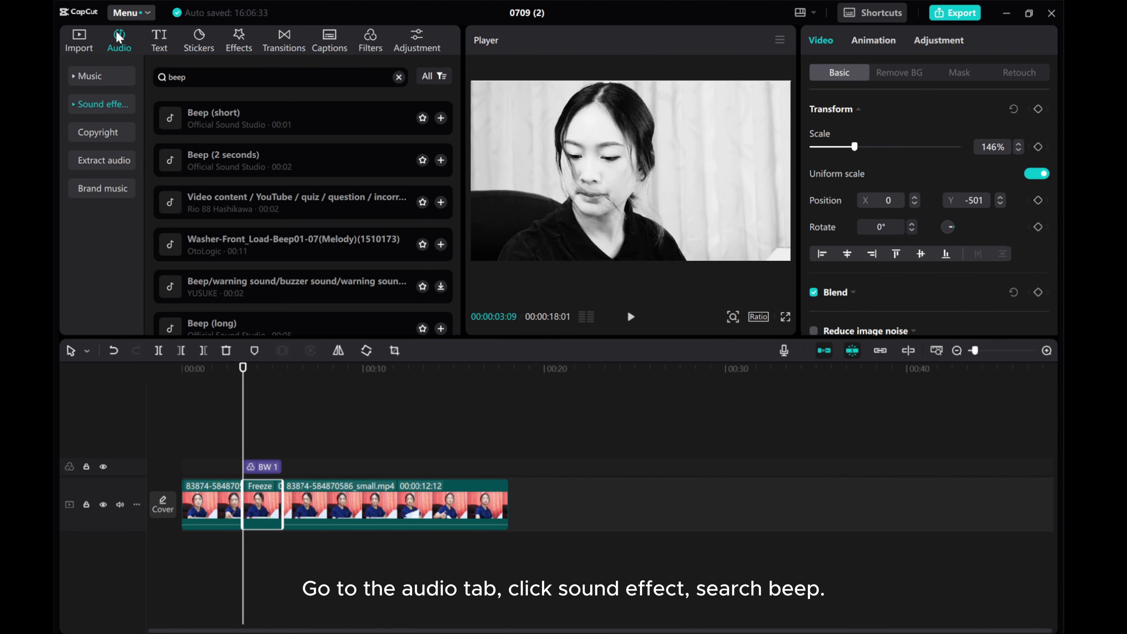
left_click(398, 77)
left_click(104, 106)
left_click(106, 104)
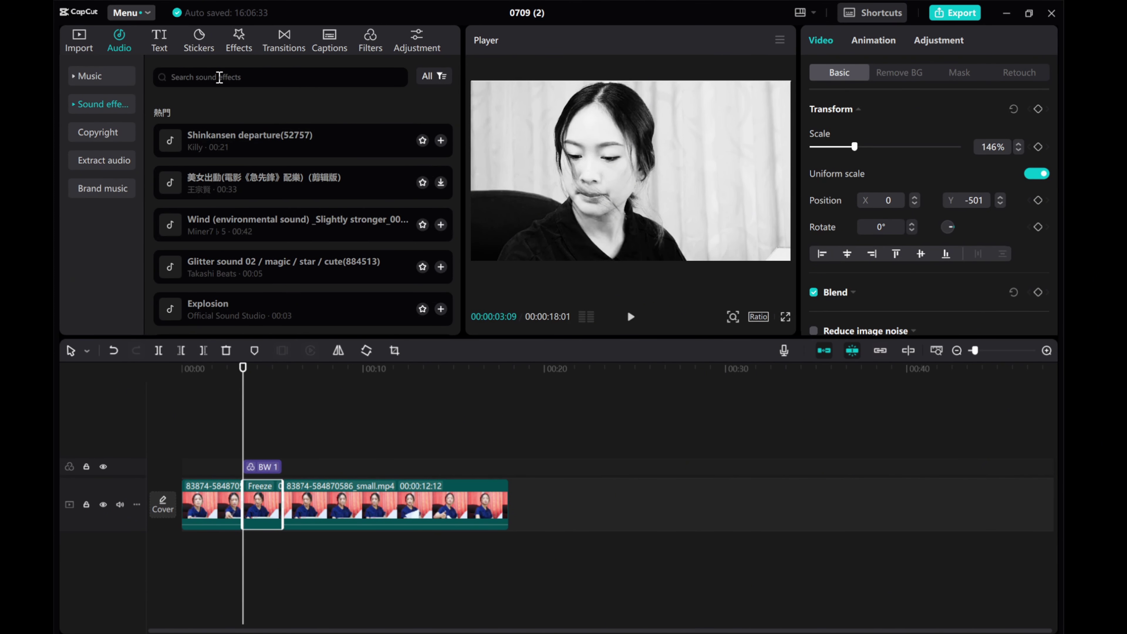
left_click(219, 77)
left_click(177, 117)
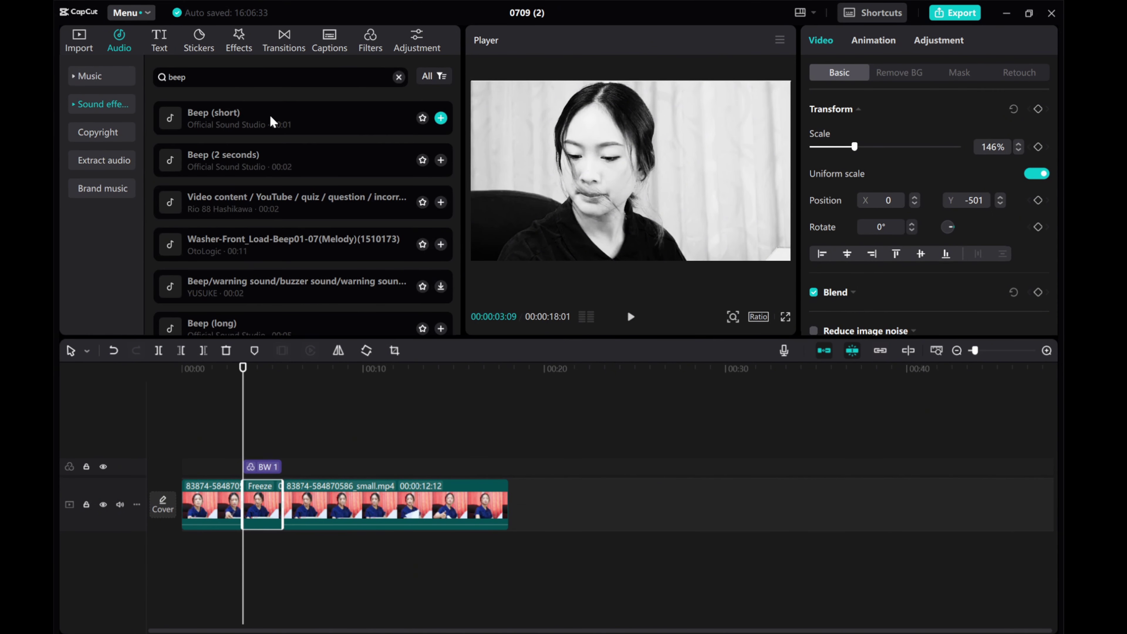
Step: Try Beep (short) at the playhead, then delete it from the timeline
left_click(271, 120)
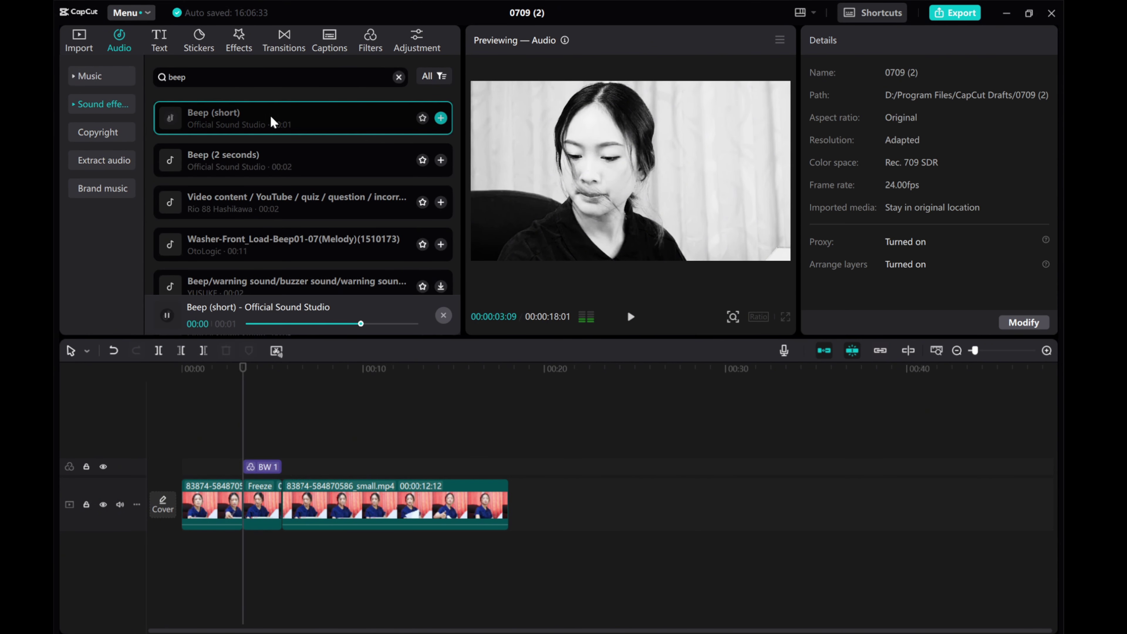
left_click(441, 118)
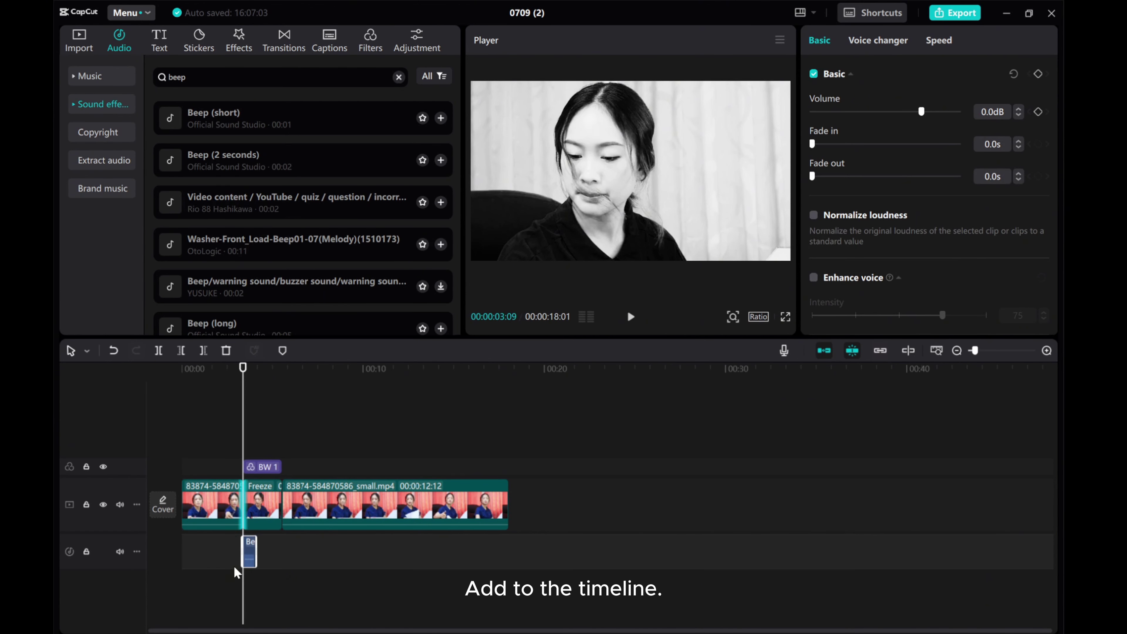
right_click(250, 548)
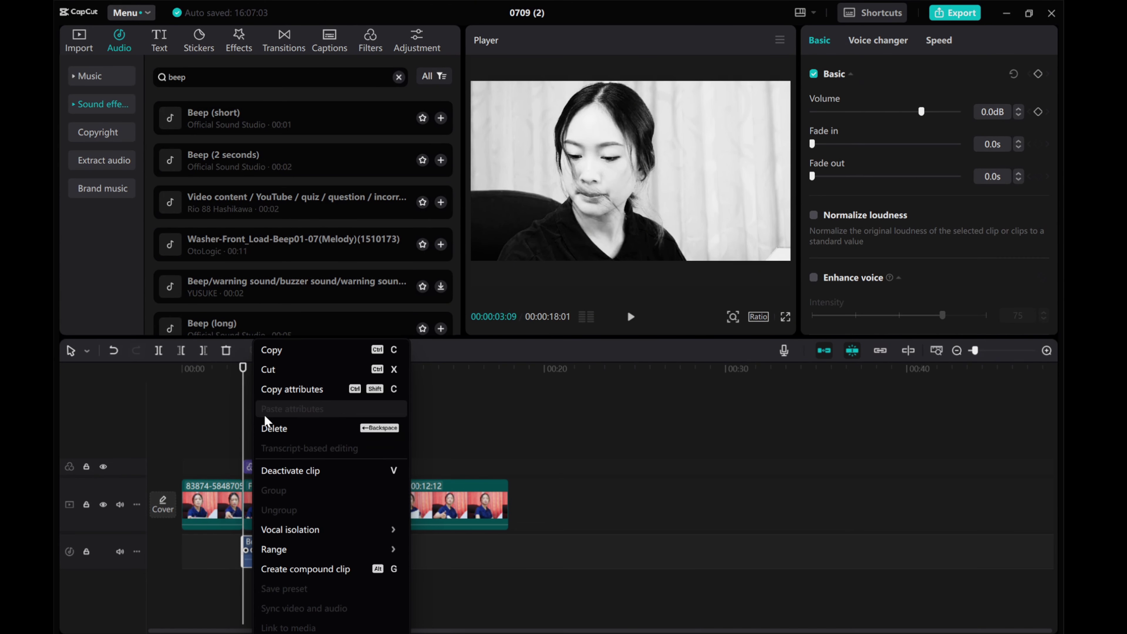
left_click(266, 425)
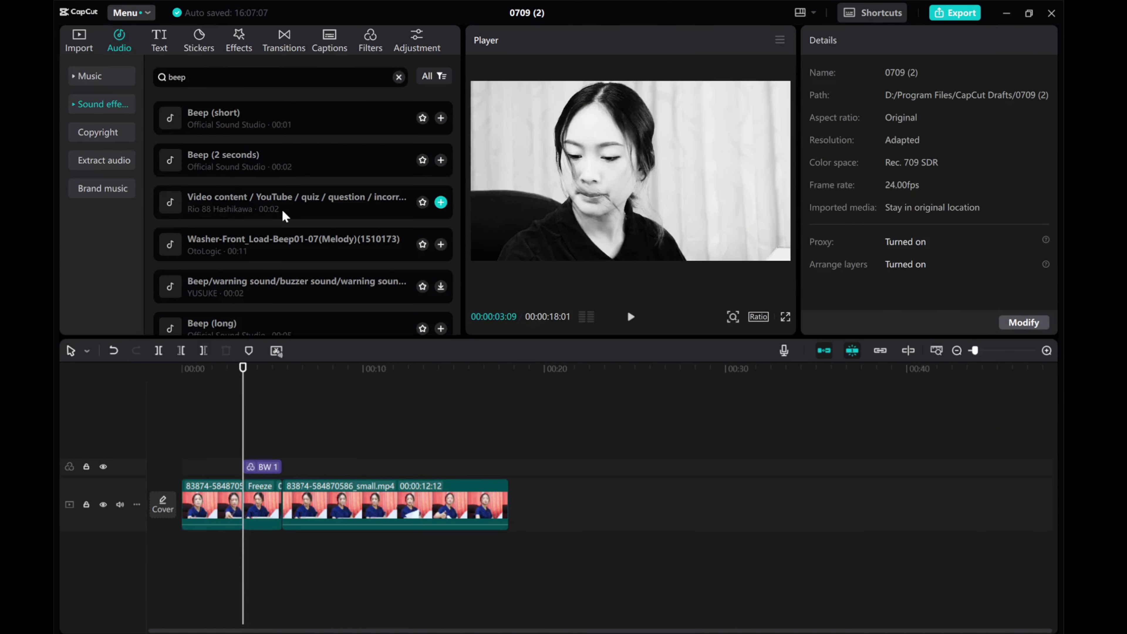
Step: Add Beep (2 seconds) beneath the freeze frame, preview it, and rewind
left_click(440, 160)
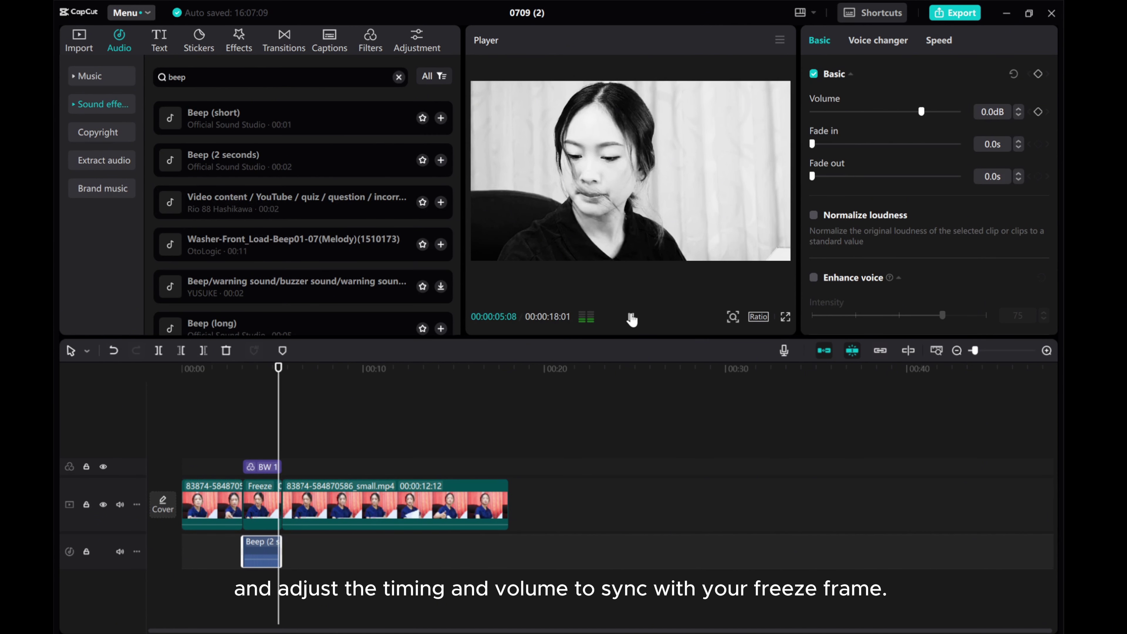
left_click(630, 317)
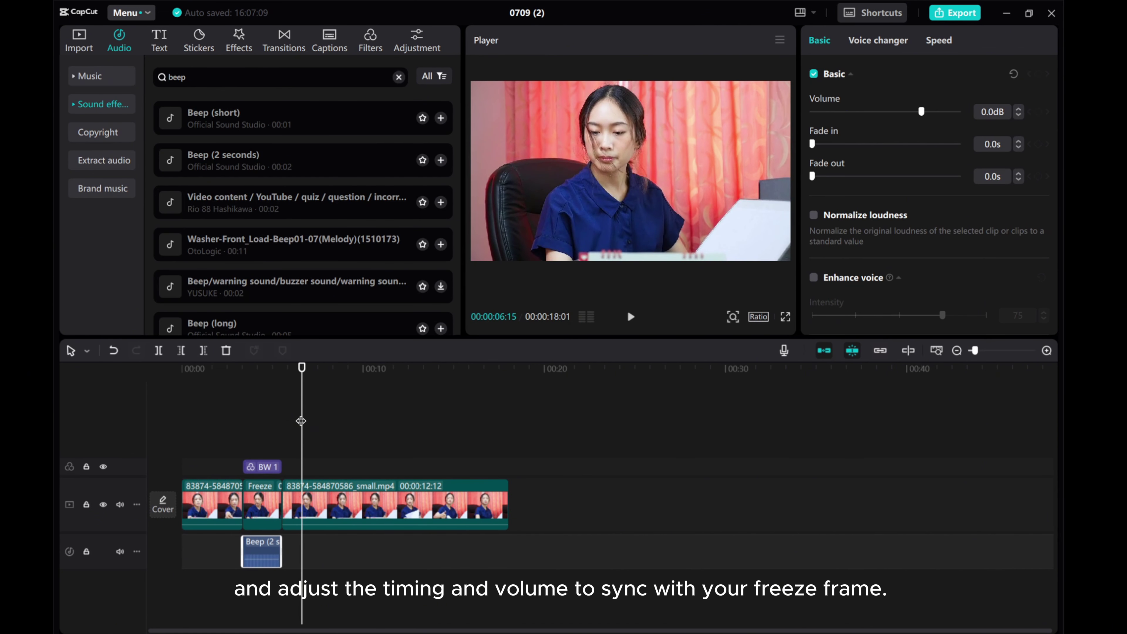
left_click_drag(301, 420, 212, 424)
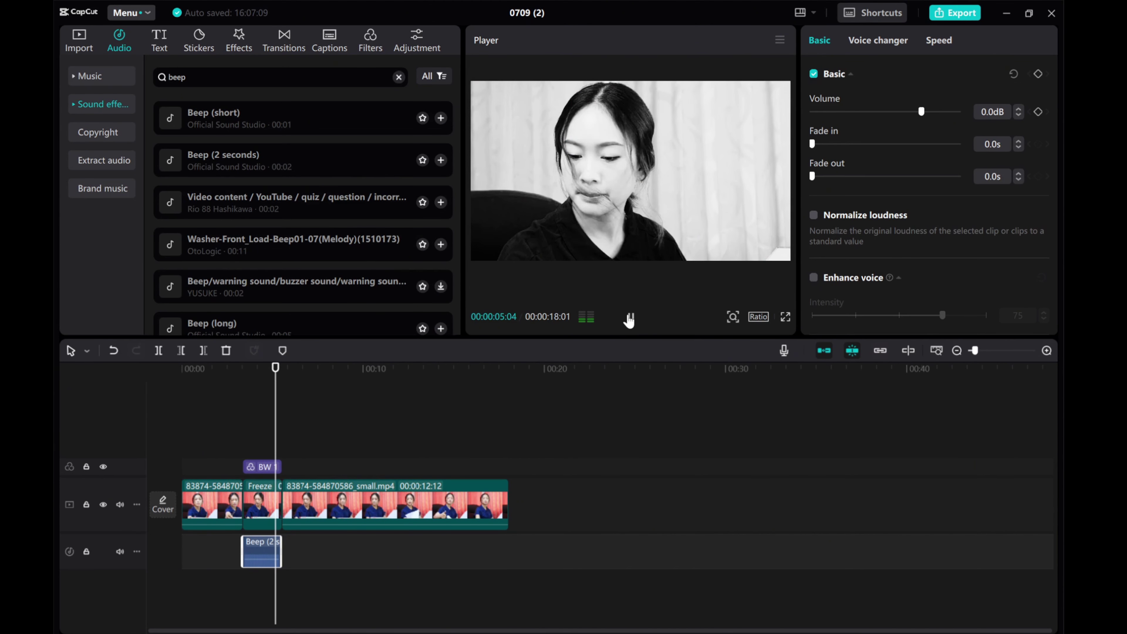
Step: Reframe the first freeze frame at 133% scale, moving it up and recentring it
left_click(629, 318)
left_click(265, 504)
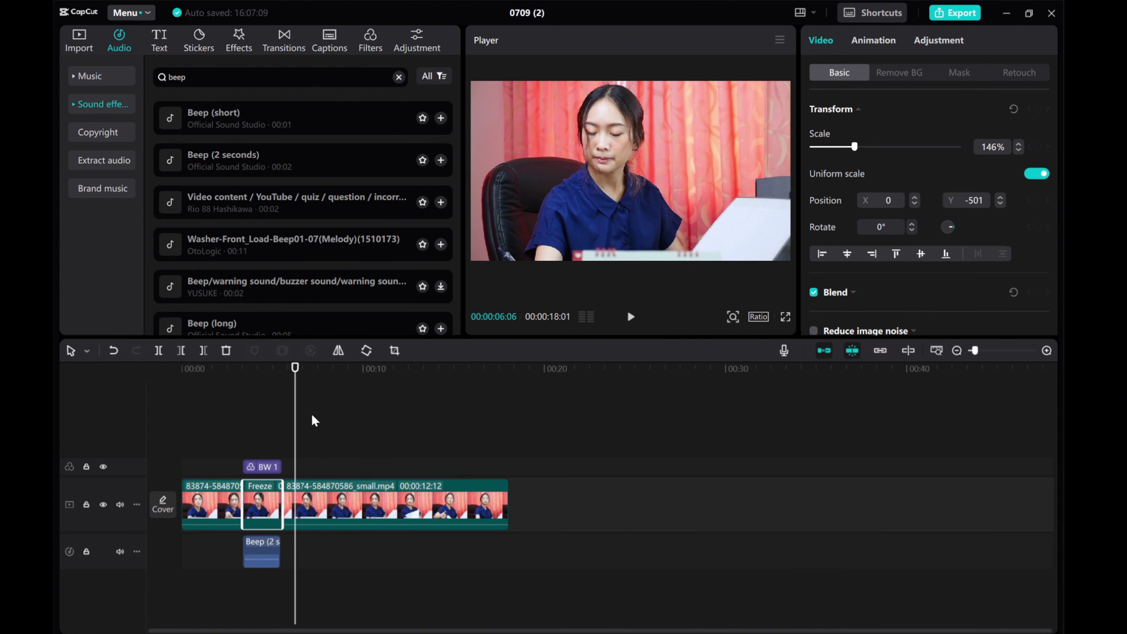
left_click_drag(694, 155, 697, 133)
left_click_drag(847, 146, 851, 147)
left_click_drag(696, 167, 693, 169)
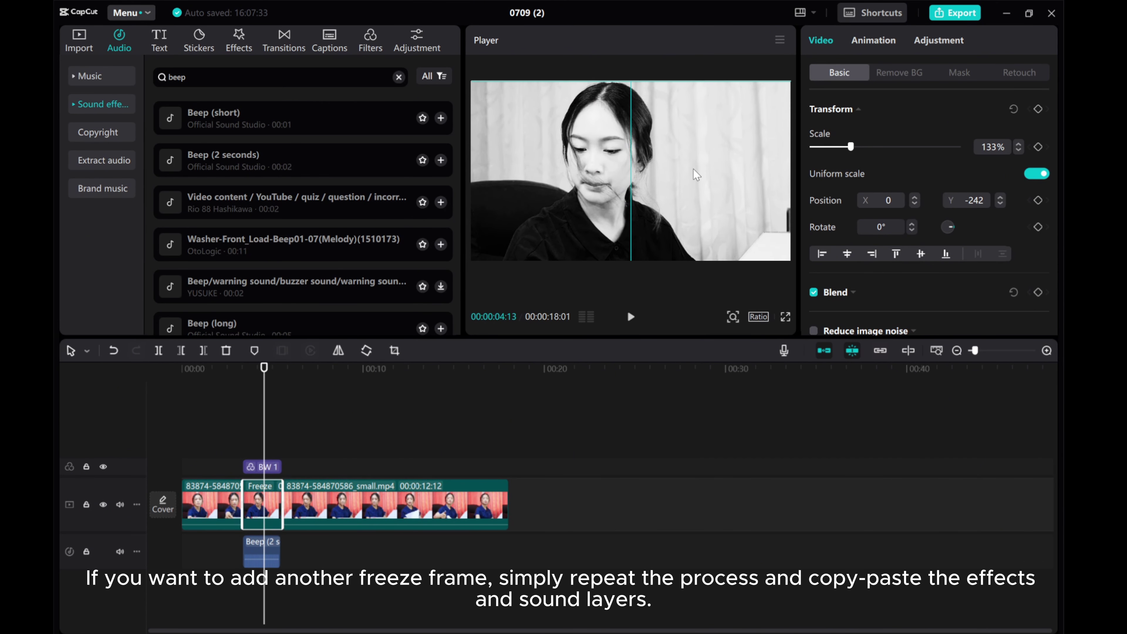
Step: Create a second freeze frame later in the clip and paste the BW 1 filter onto it
left_click_drag(259, 422, 322, 455)
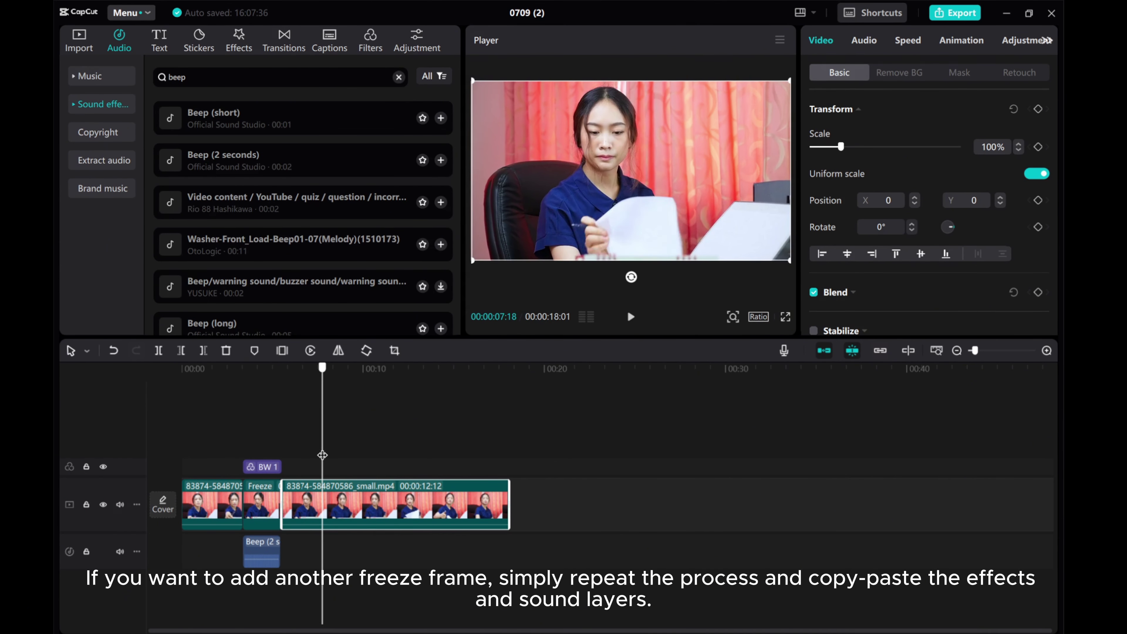
left_click(282, 351)
right_click(262, 467)
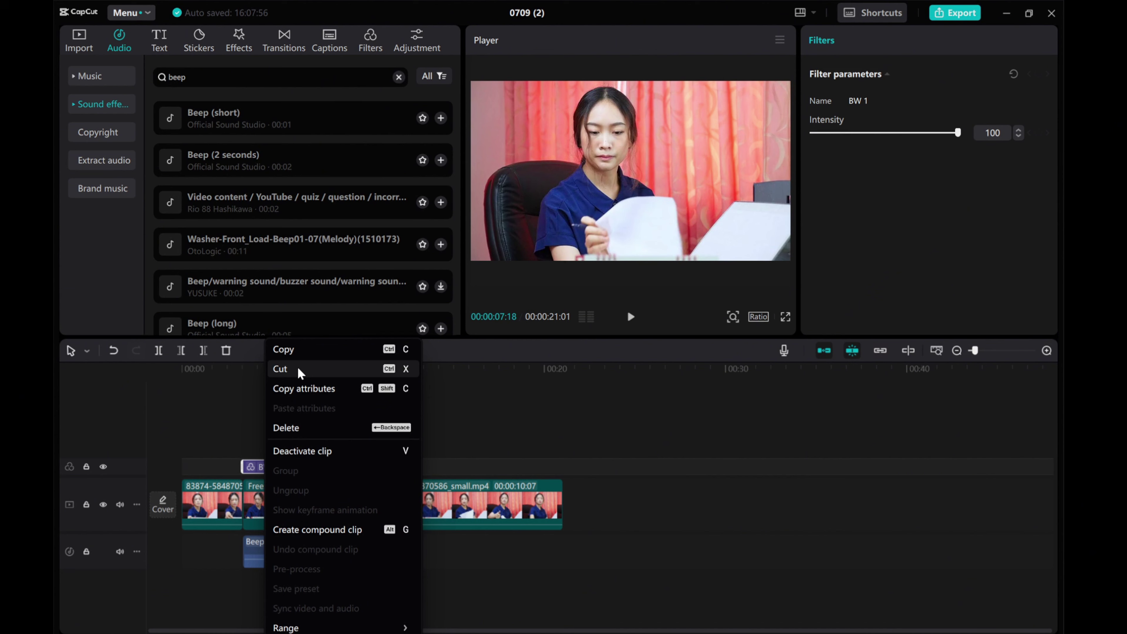
left_click(284, 347)
right_click(328, 466)
left_click(349, 468)
Step: Paste the beep at the second freeze, shorten its end, and play back from the start
key("ctrl+c")
key("ctrl+v")
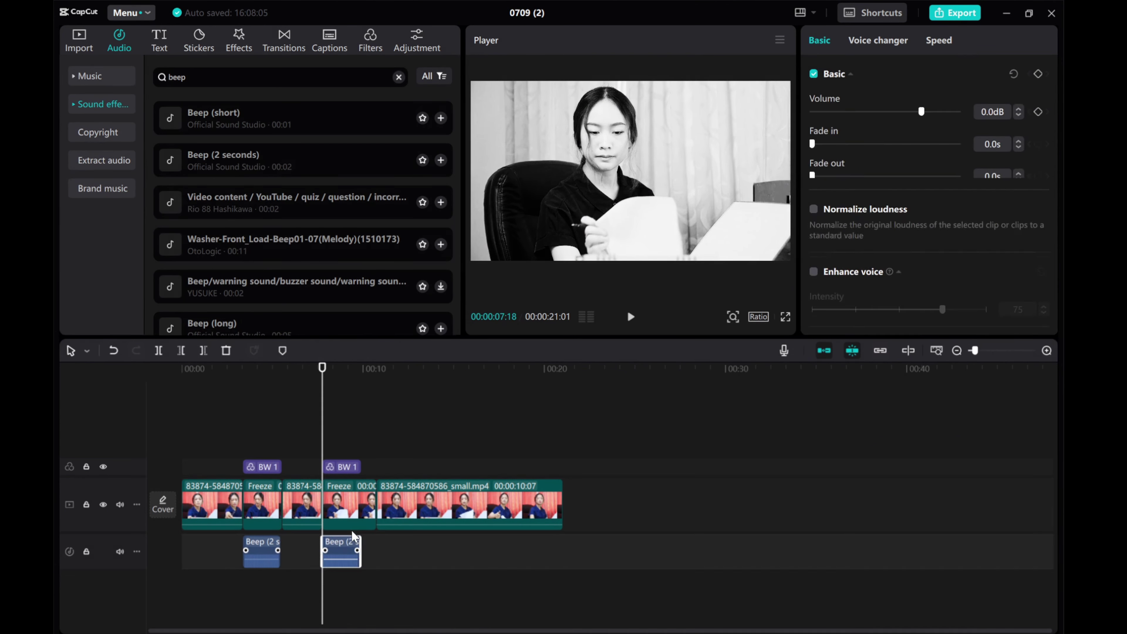
left_click_drag(377, 502, 126, 436)
left_click(631, 316)
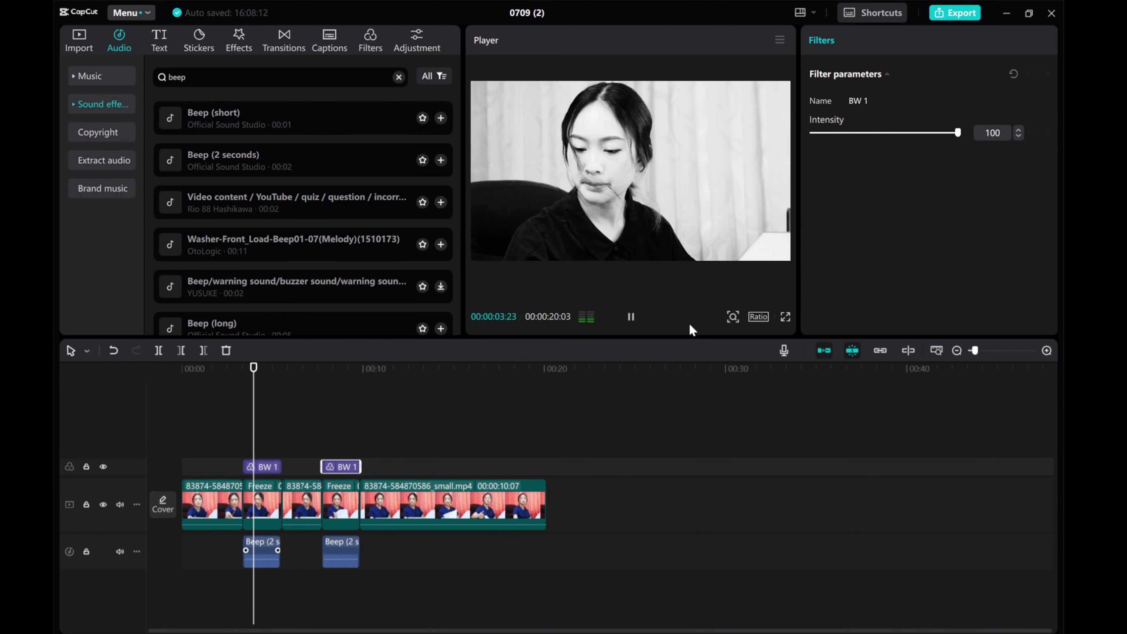
left_click(341, 503)
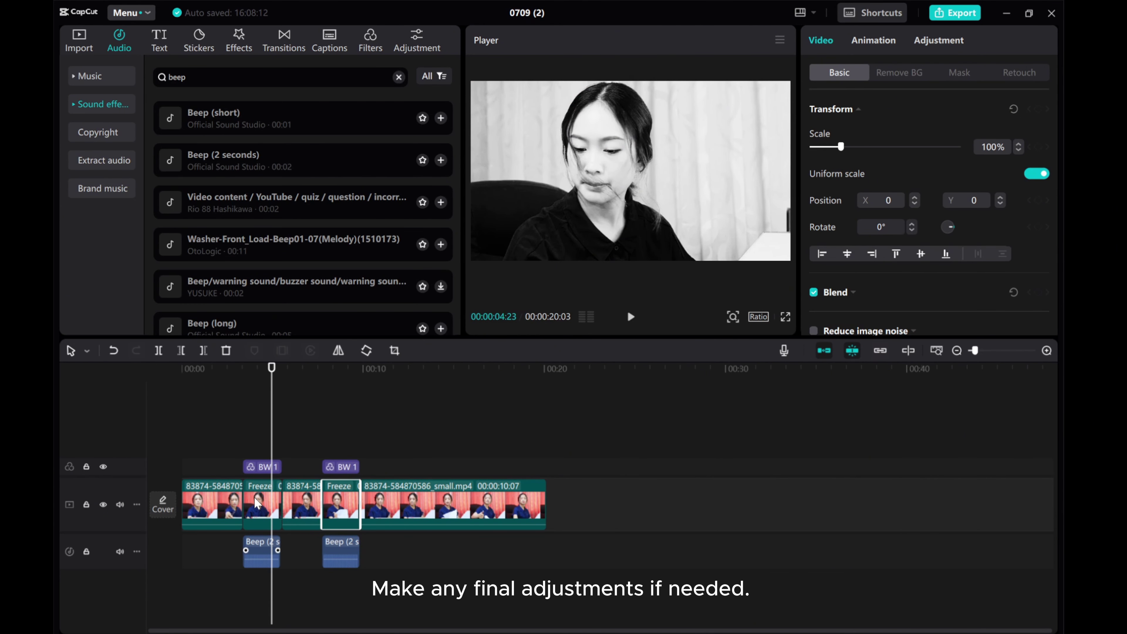
Step: Zoom the second freeze frame to 138% scale
left_click(257, 503)
left_click(334, 511)
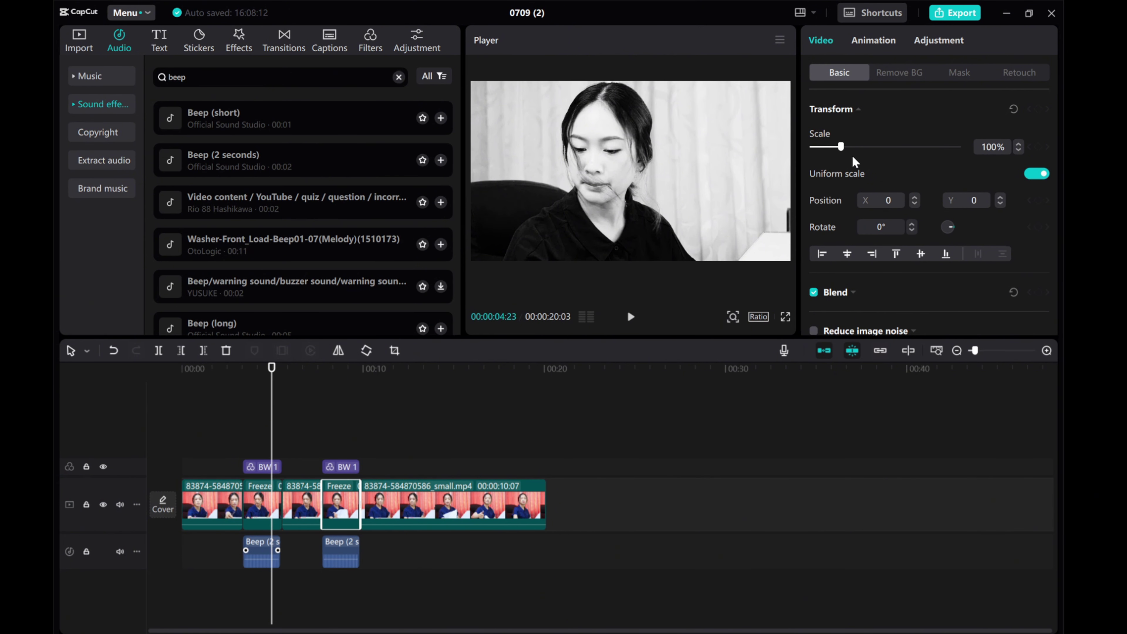
left_click_drag(856, 147, 851, 149)
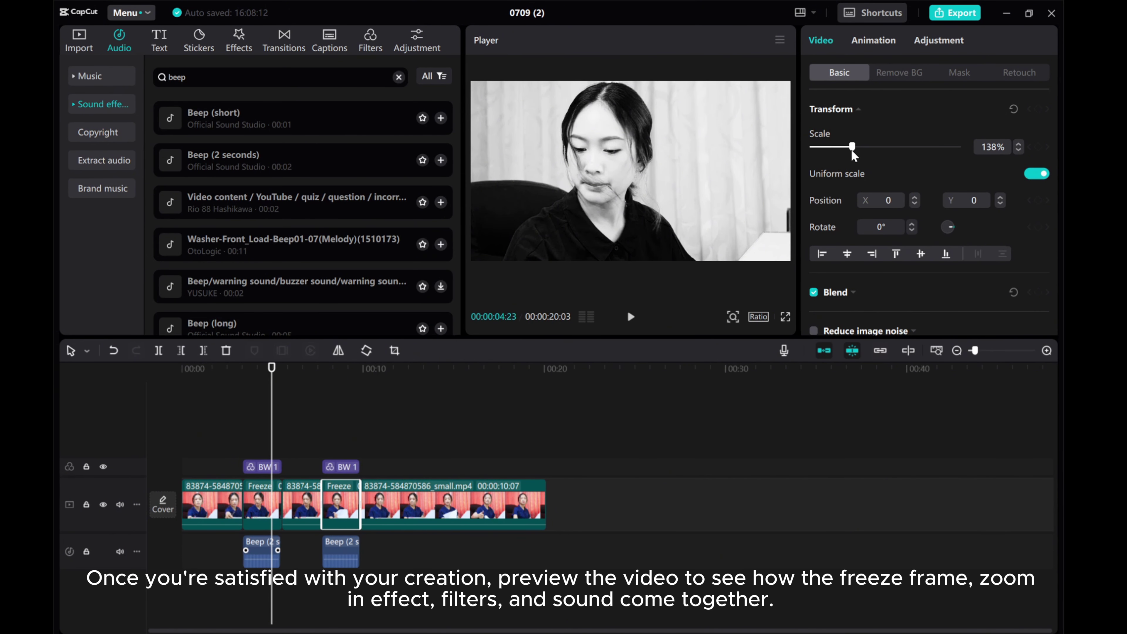
Step: Play the whole video from 00:00 to review, then move the second freeze image down
left_click_drag(272, 415, 112, 409)
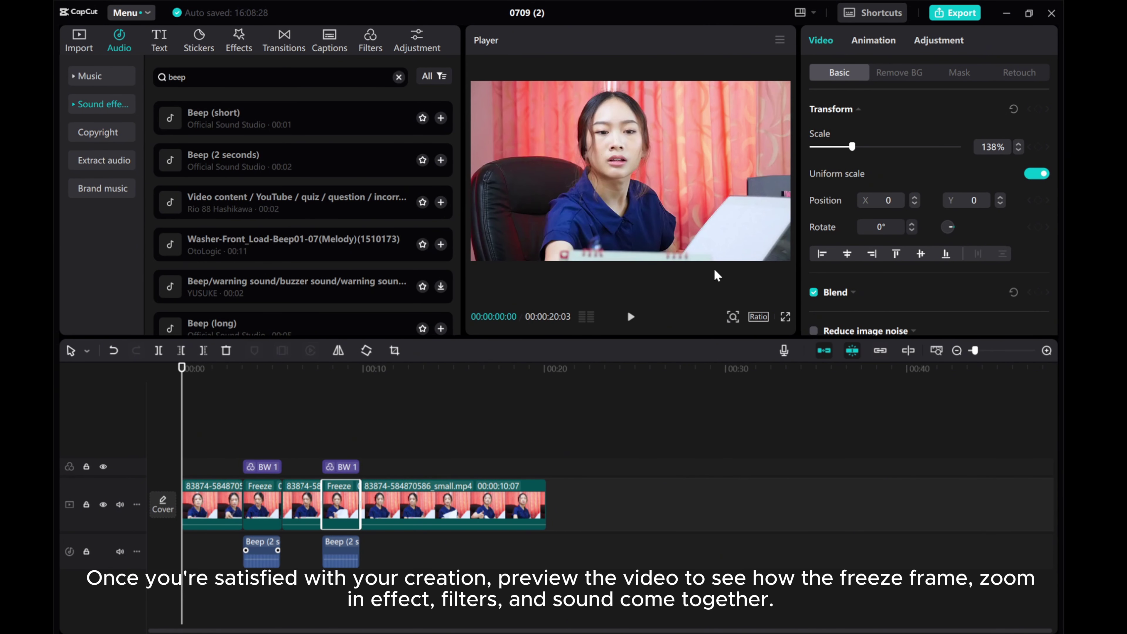
left_click(632, 317)
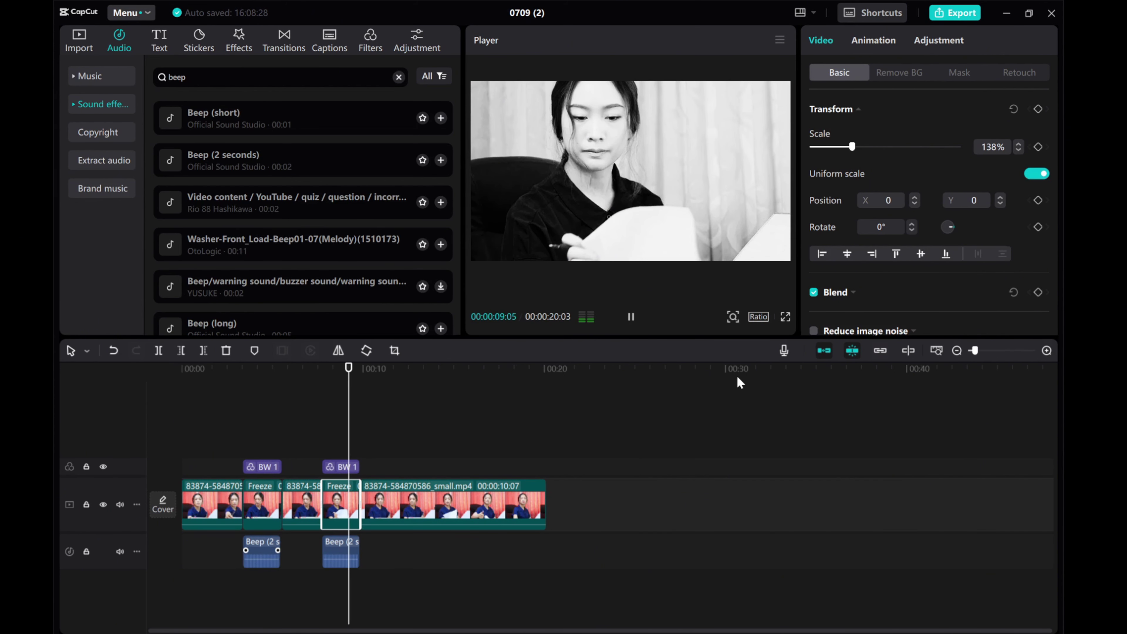
left_click(633, 317)
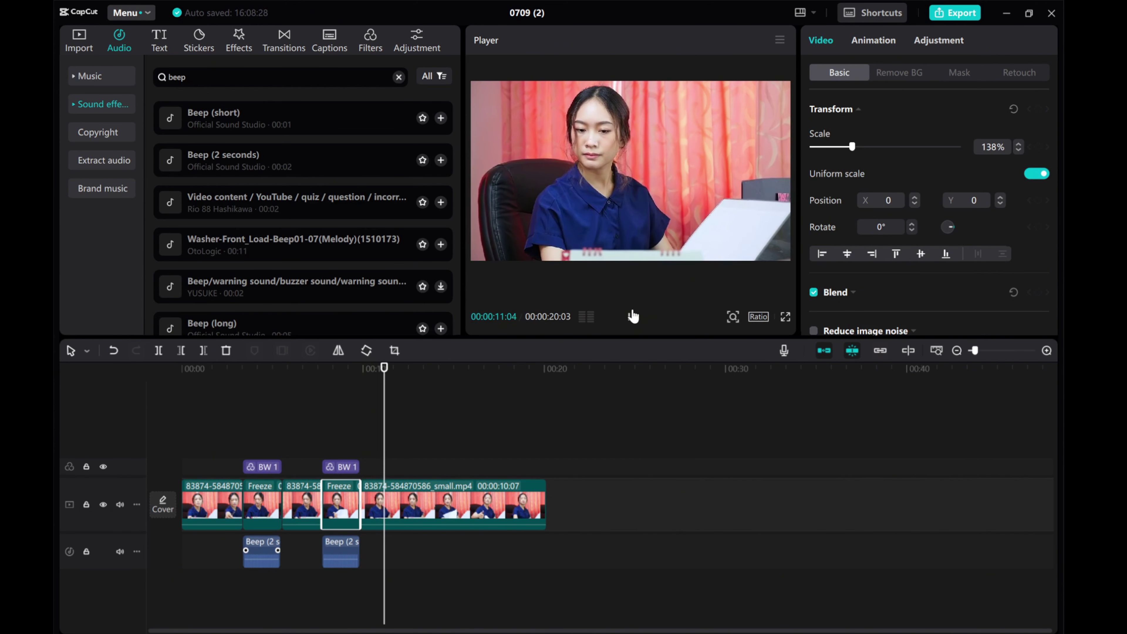
left_click_drag(384, 436, 340, 451)
left_click_drag(587, 175, 588, 207)
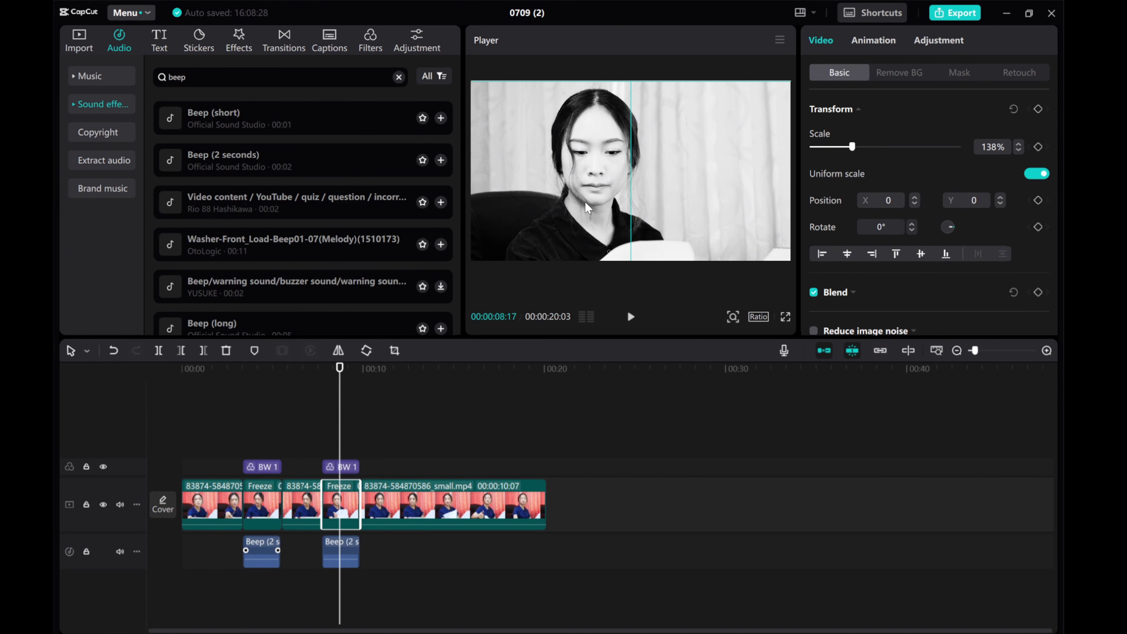